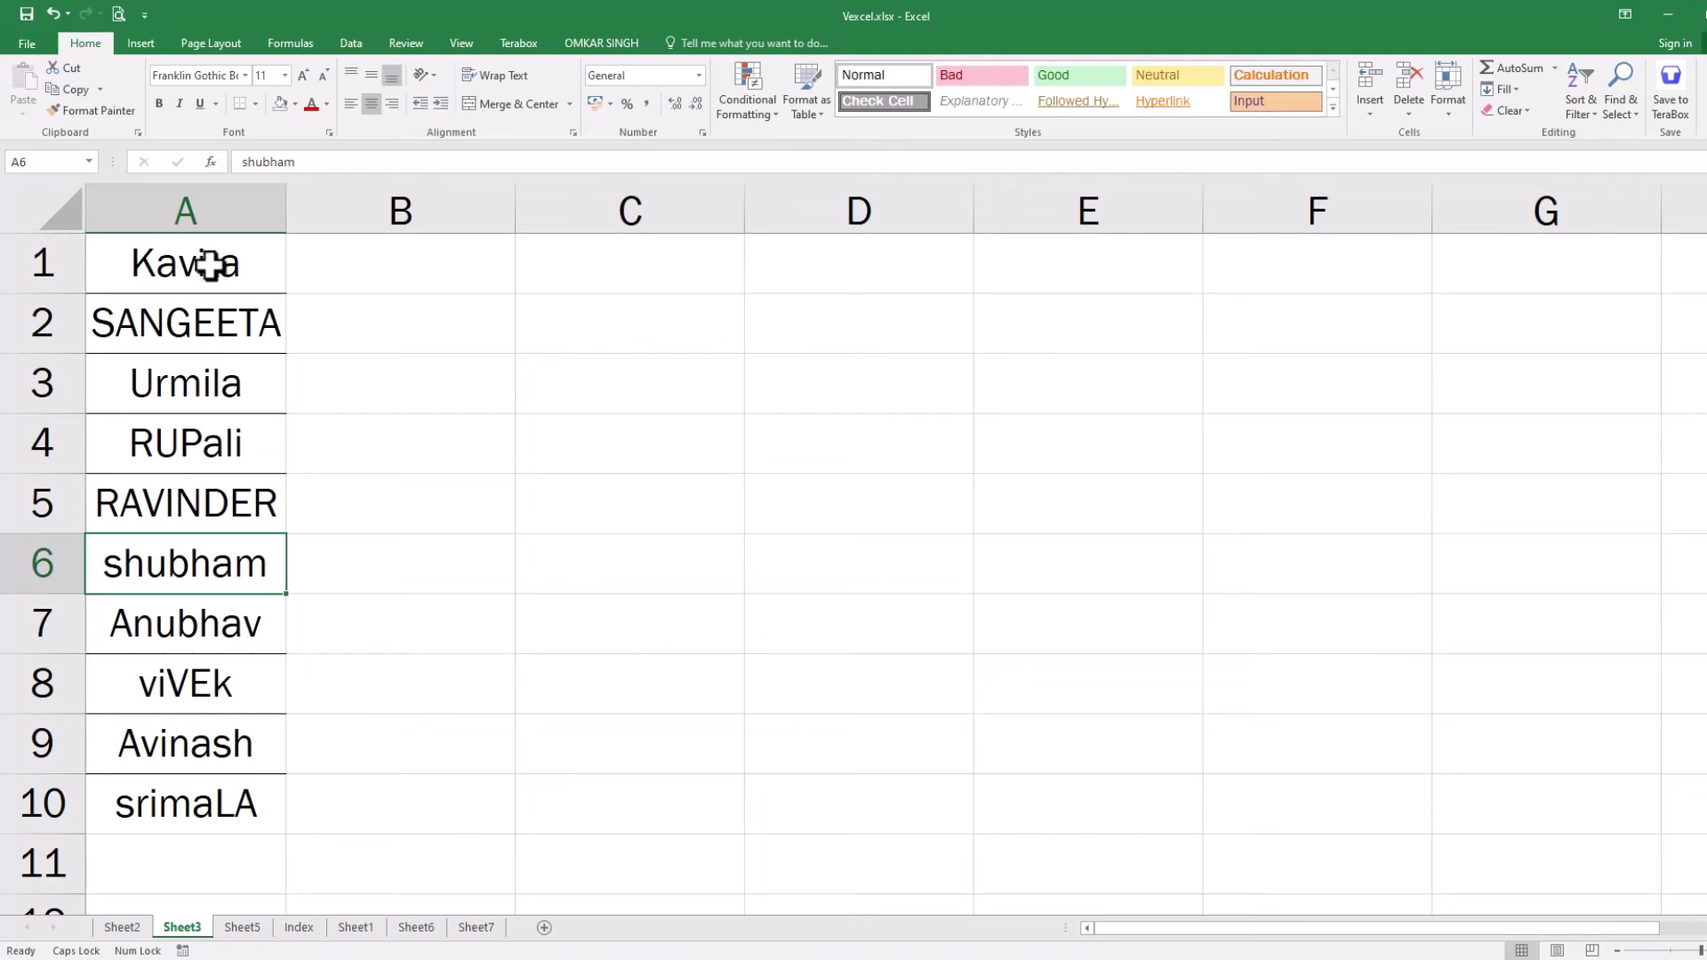
Step: Select the names in A1:A10, then pick B1 as the cell for the uppercase result
left_click_drag(209, 249, 186, 784)
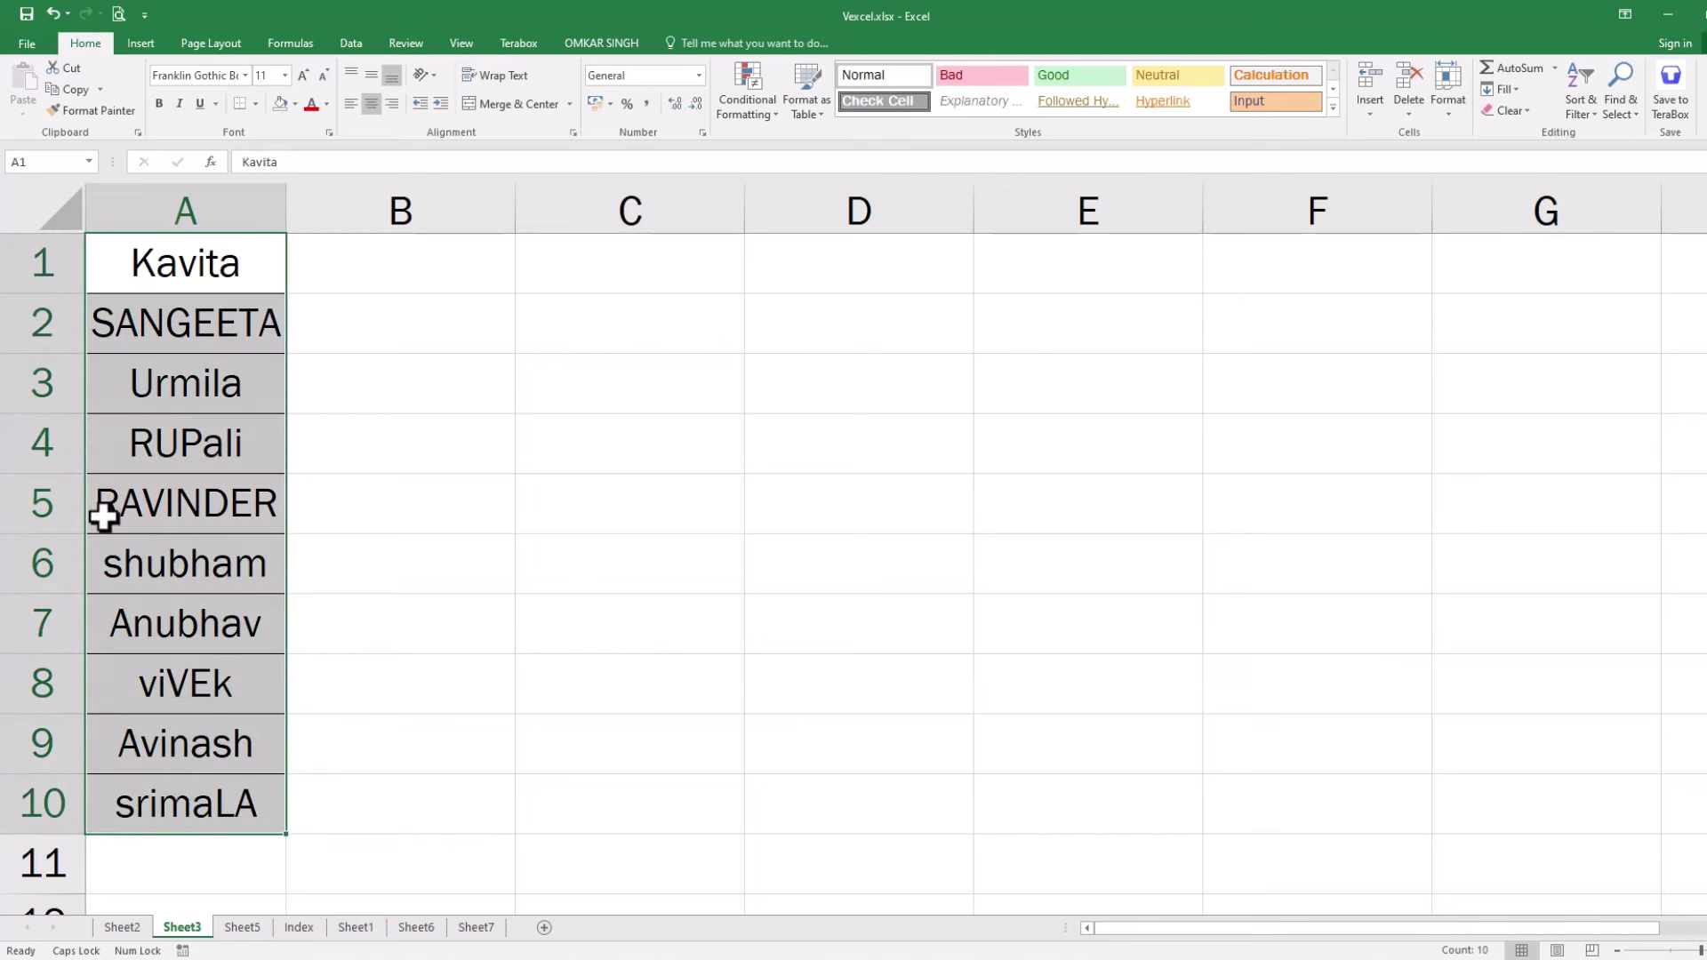
left_click(145, 270)
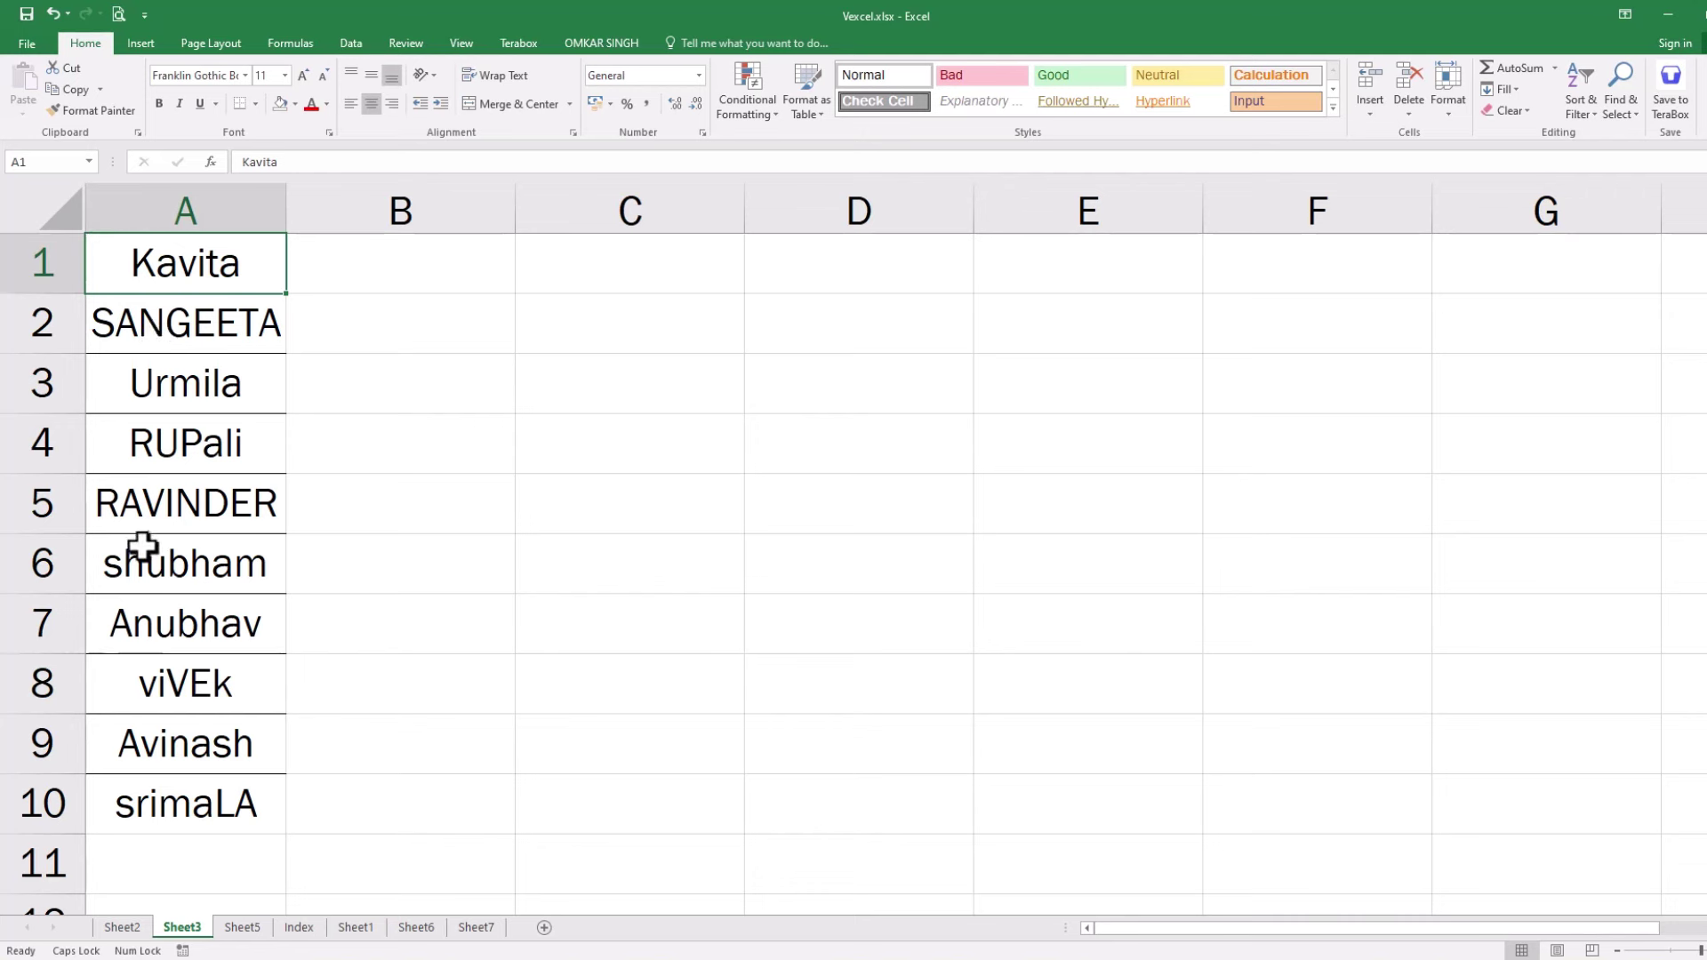
mouse_move(233, 263)
left_mouse_down()
mouse_move(255, 369)
mouse_move(229, 838)
left_mouse_up()
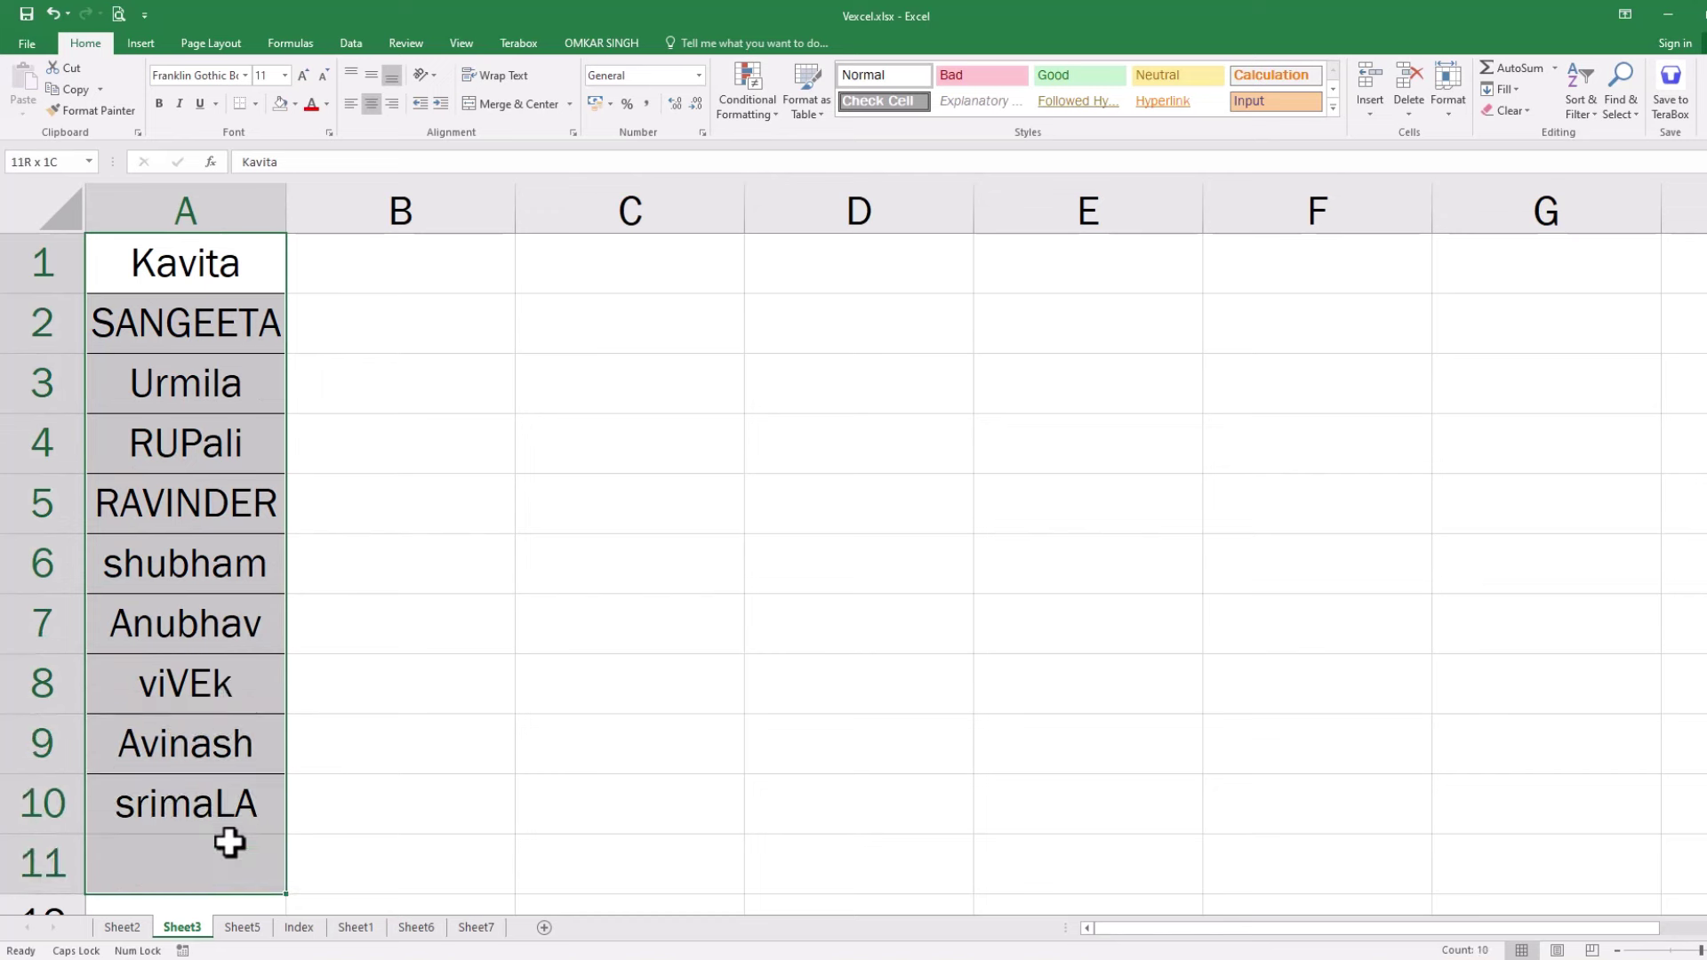
left_click(412, 723)
left_click_drag(198, 265, 178, 800)
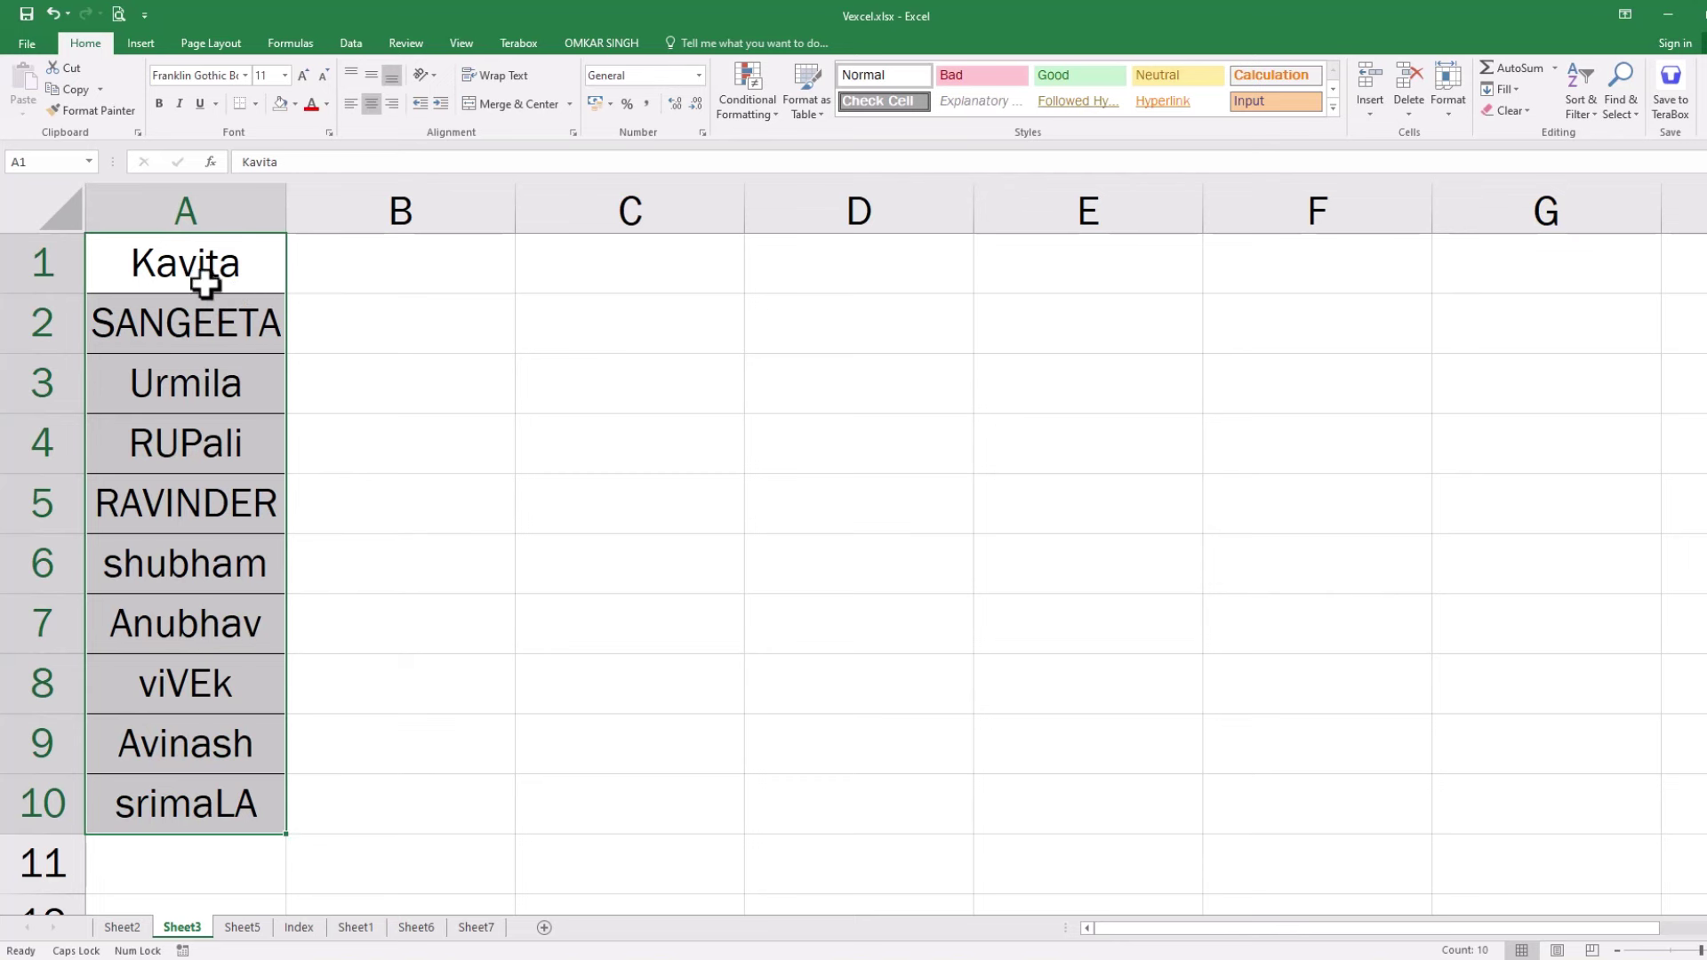
left_click(403, 258)
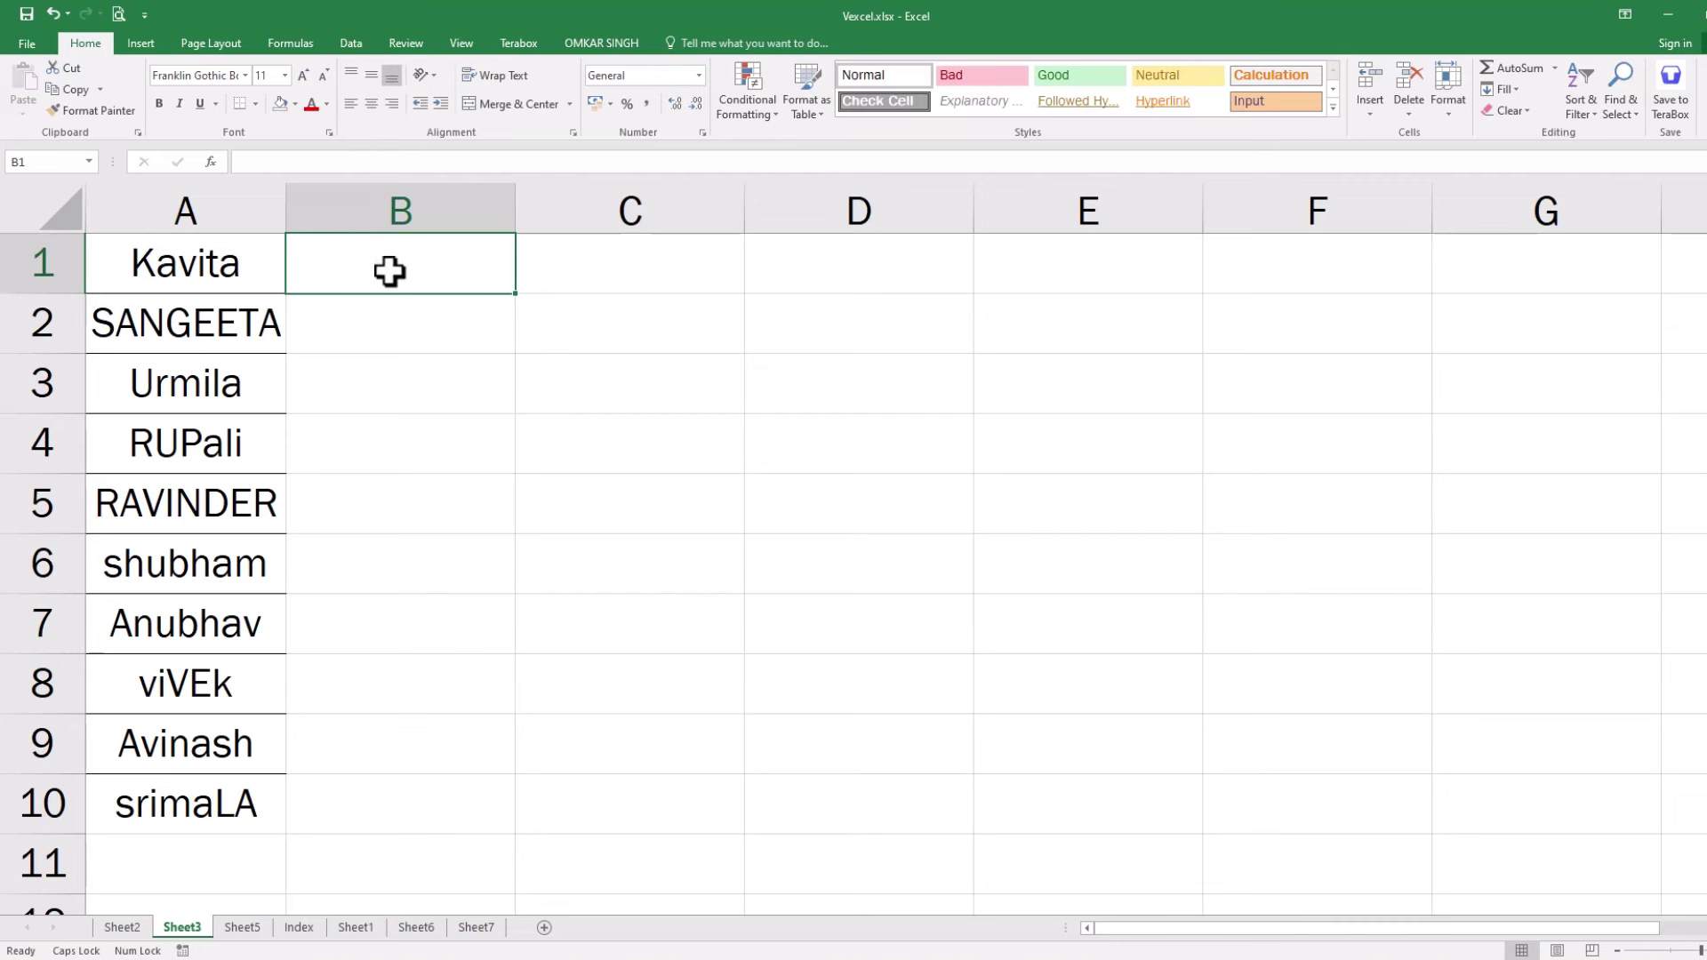
left_click_drag(242, 272, 234, 805)
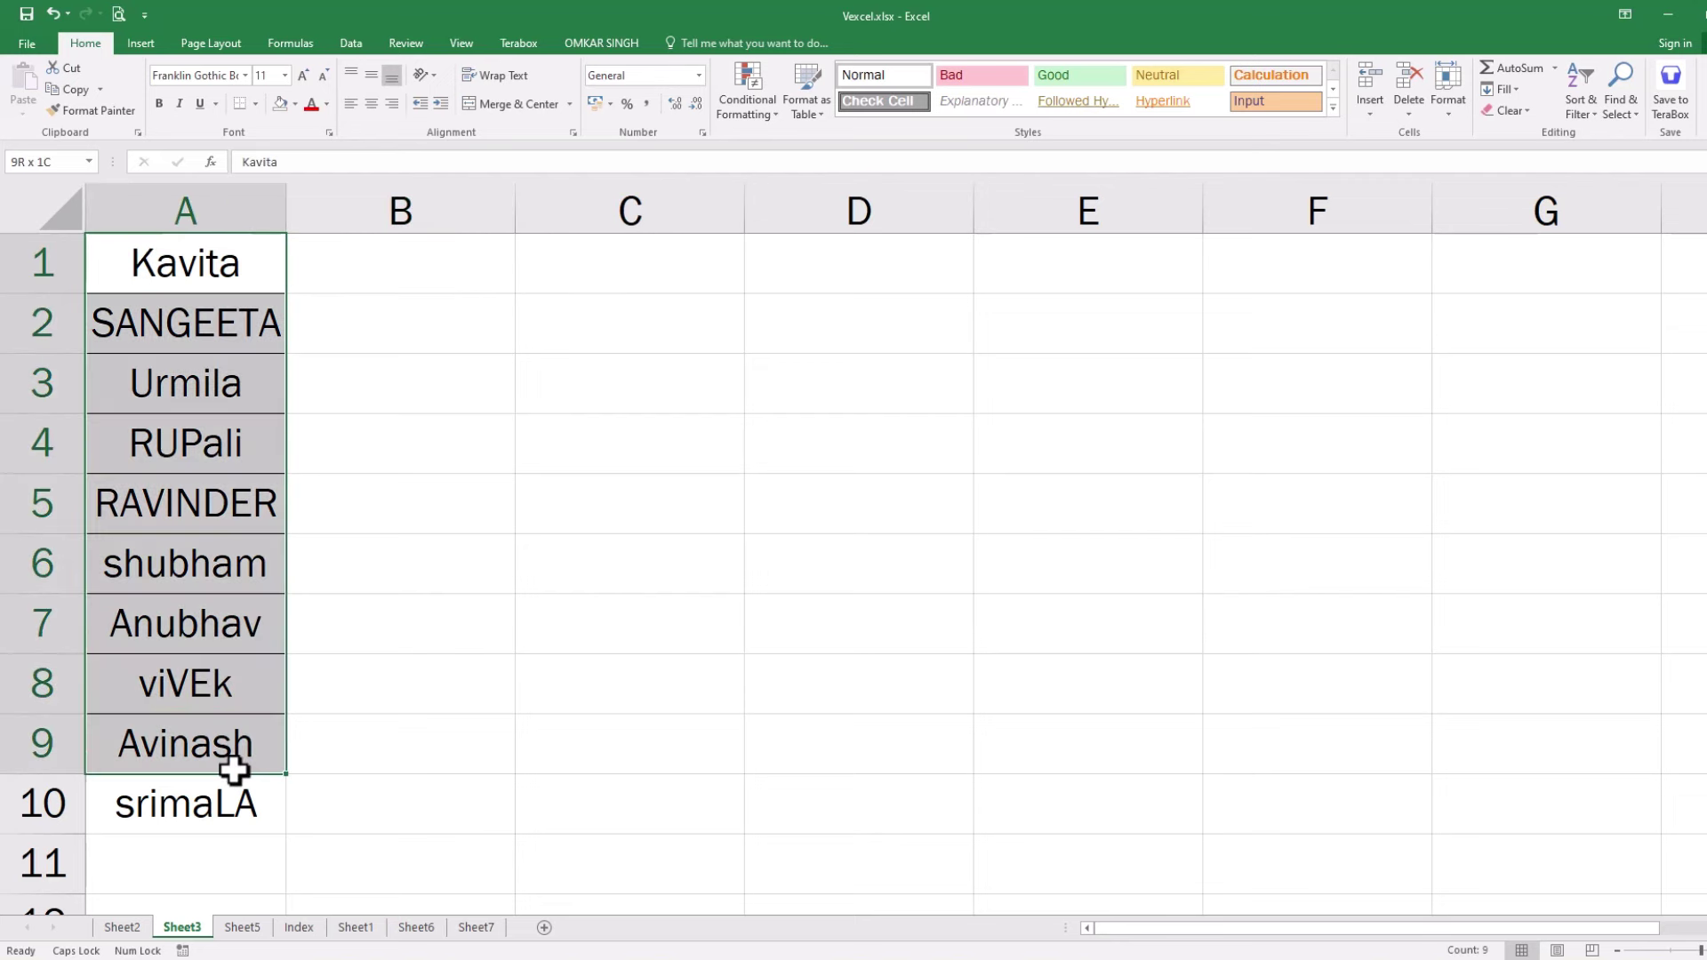
left_click(401, 266)
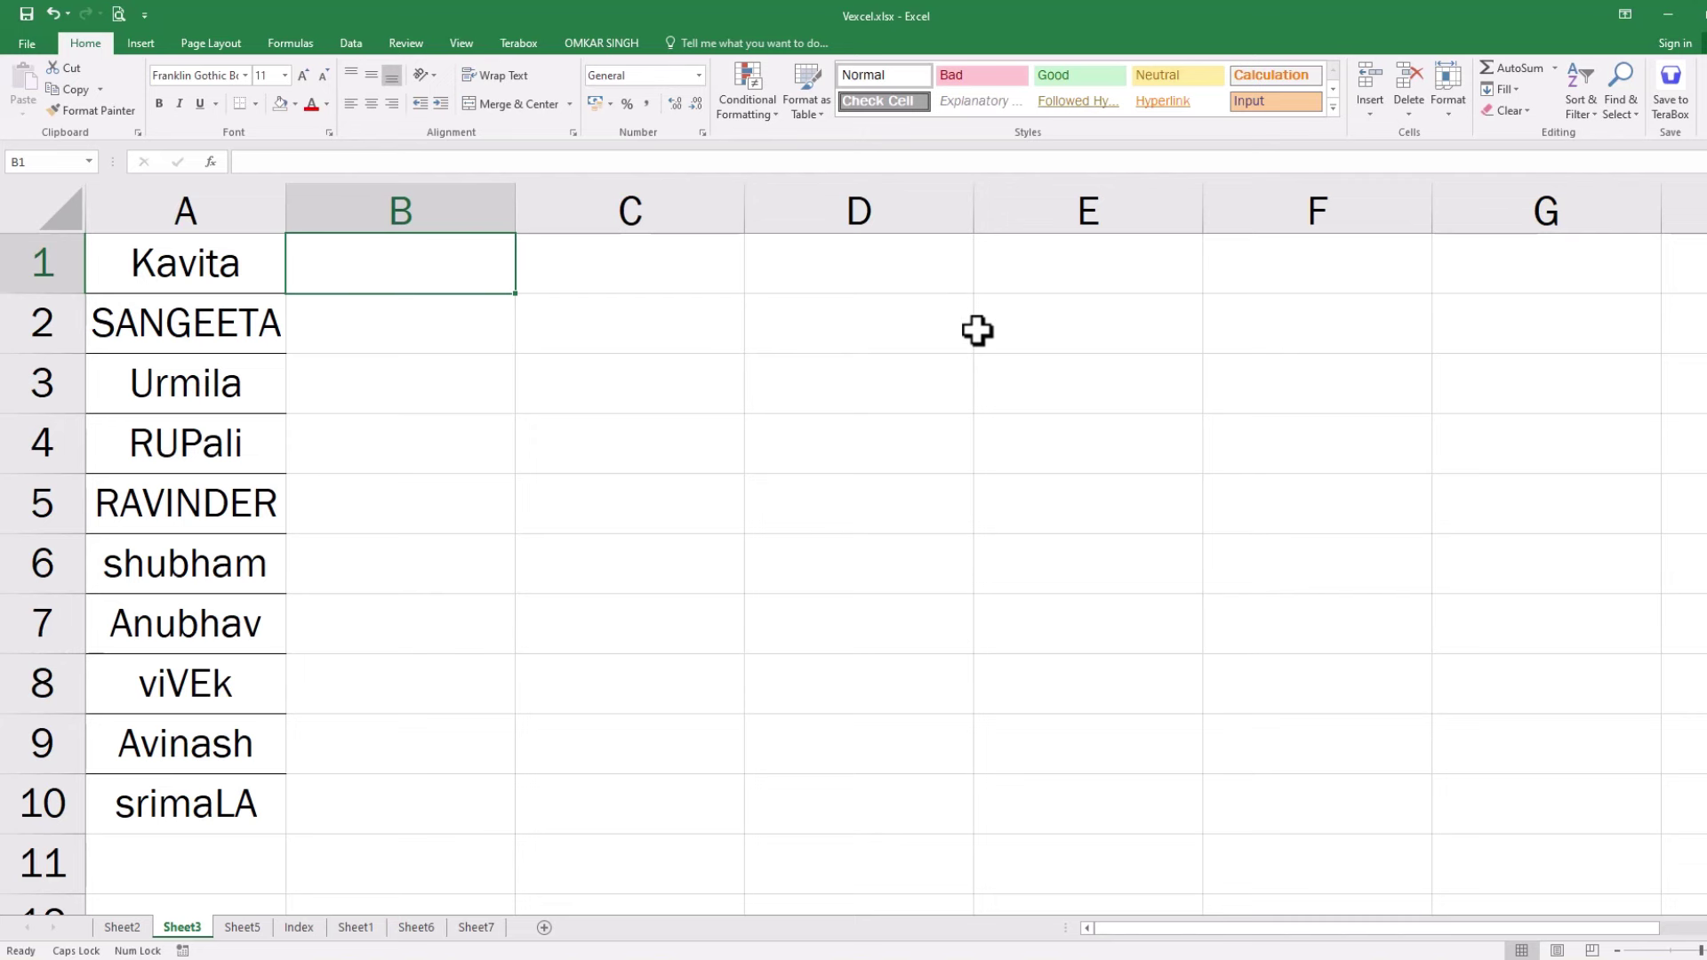
Step: Enter =UPPER(A1) in B1 so it shows KAVITA
type("=")
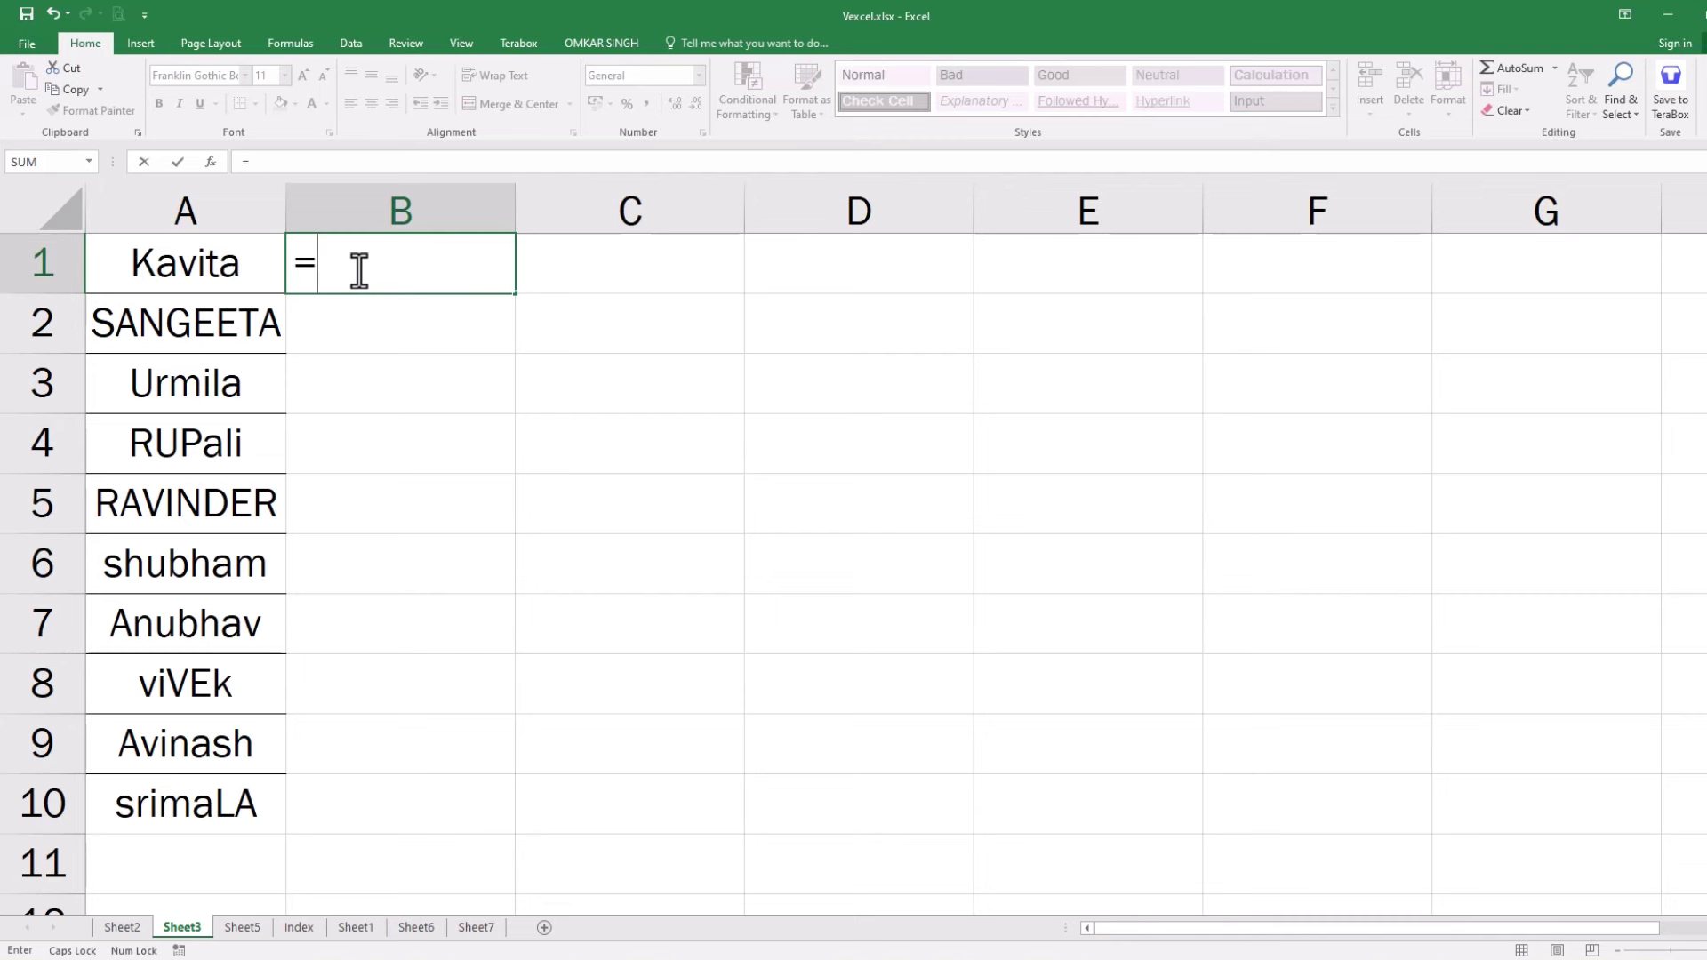
type("UP")
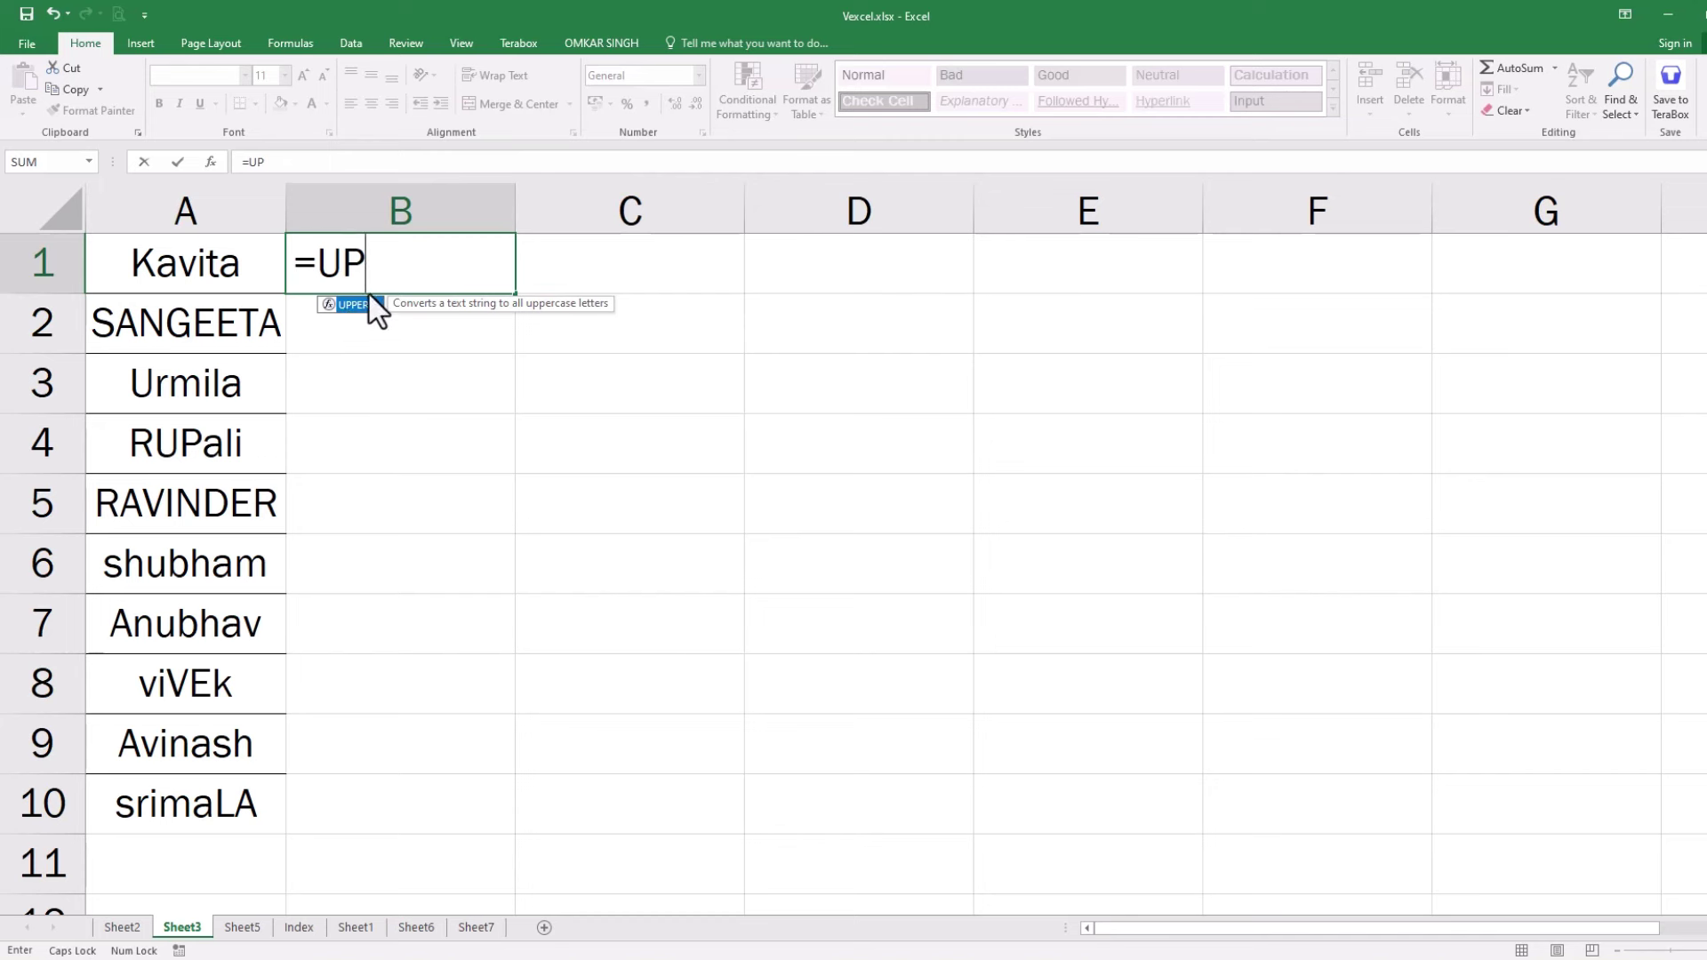
type("PER")
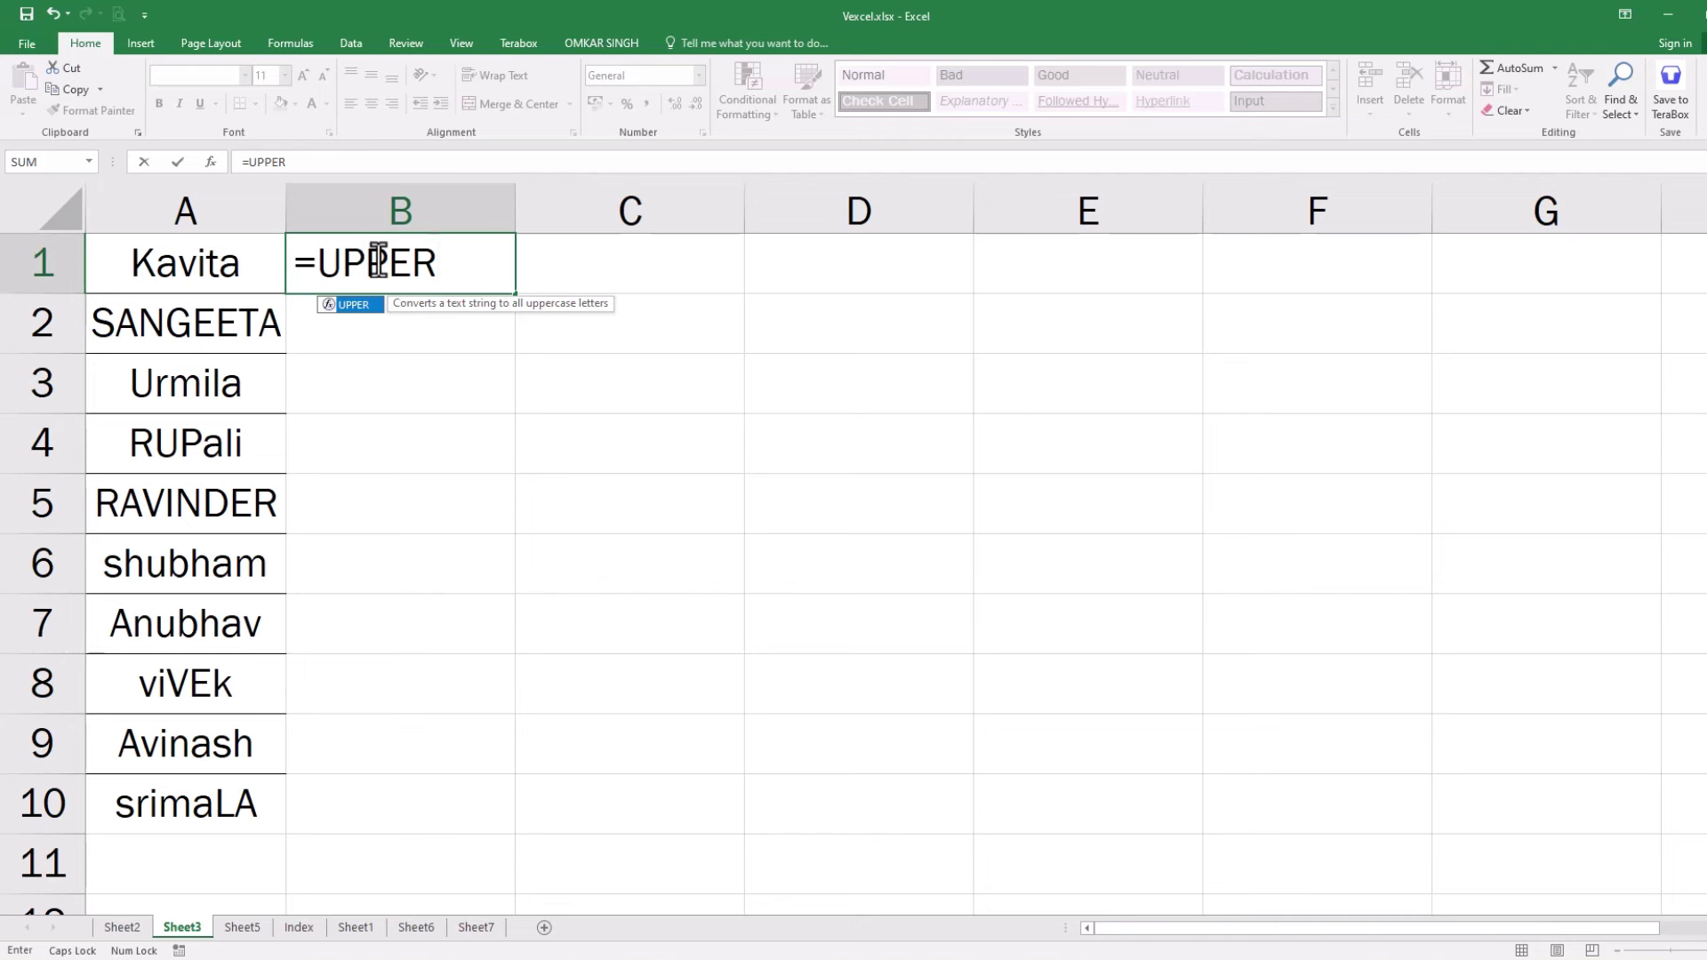
type("(")
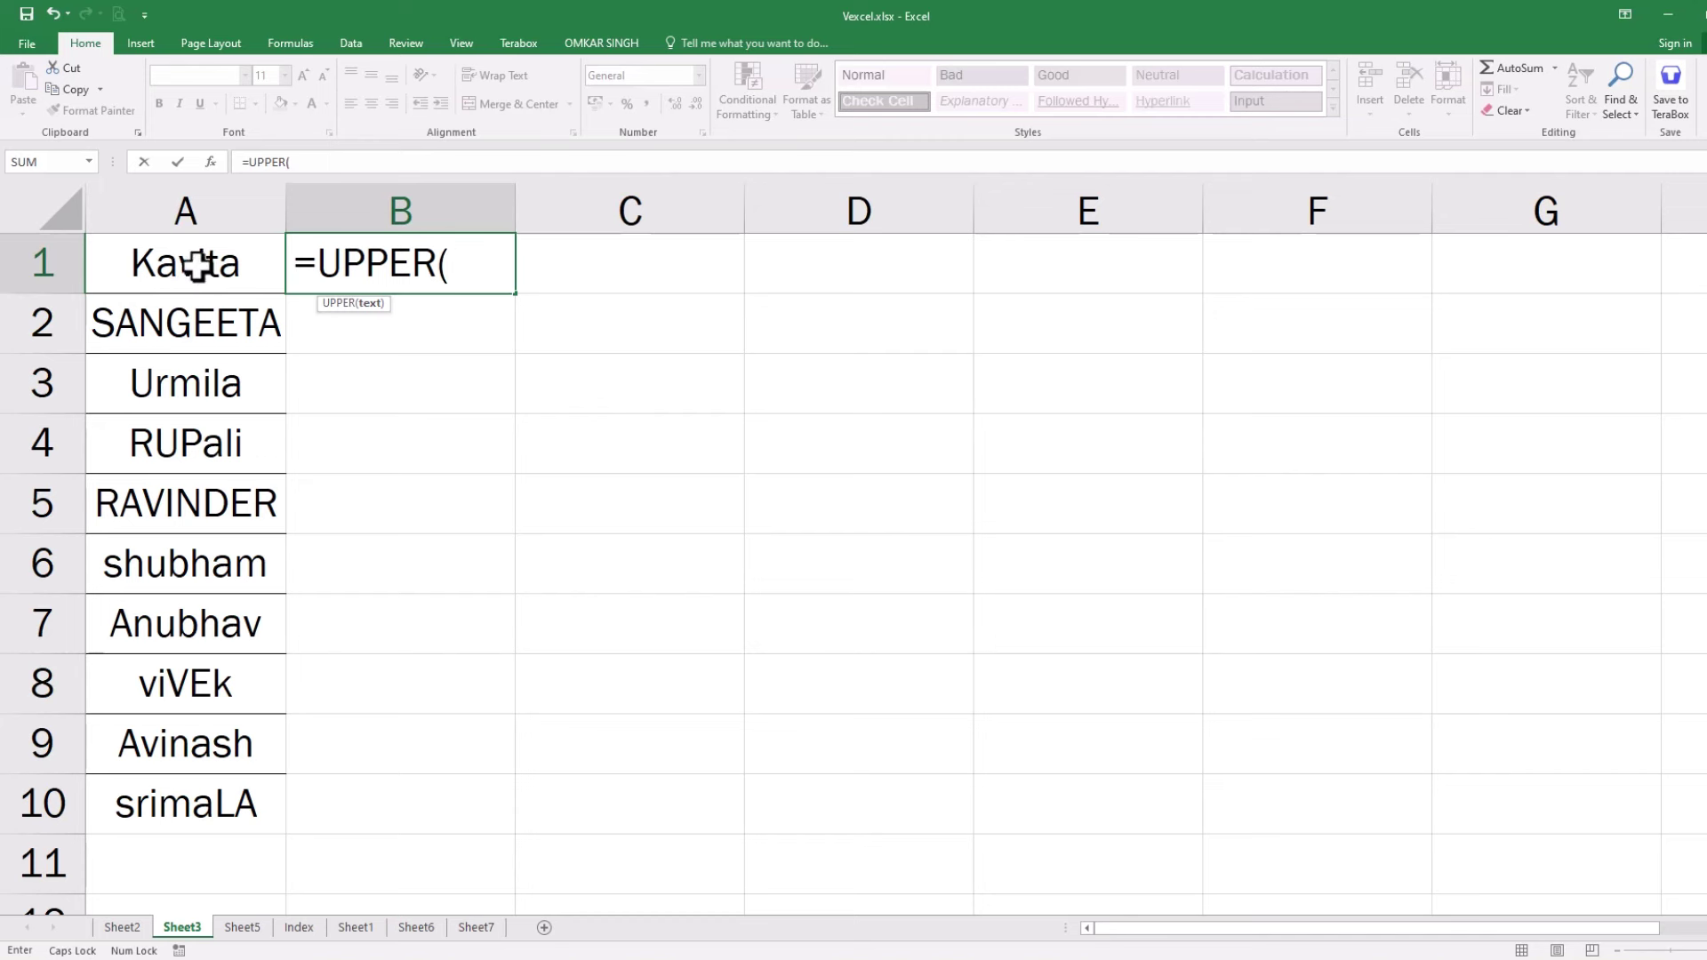
left_click(198, 265)
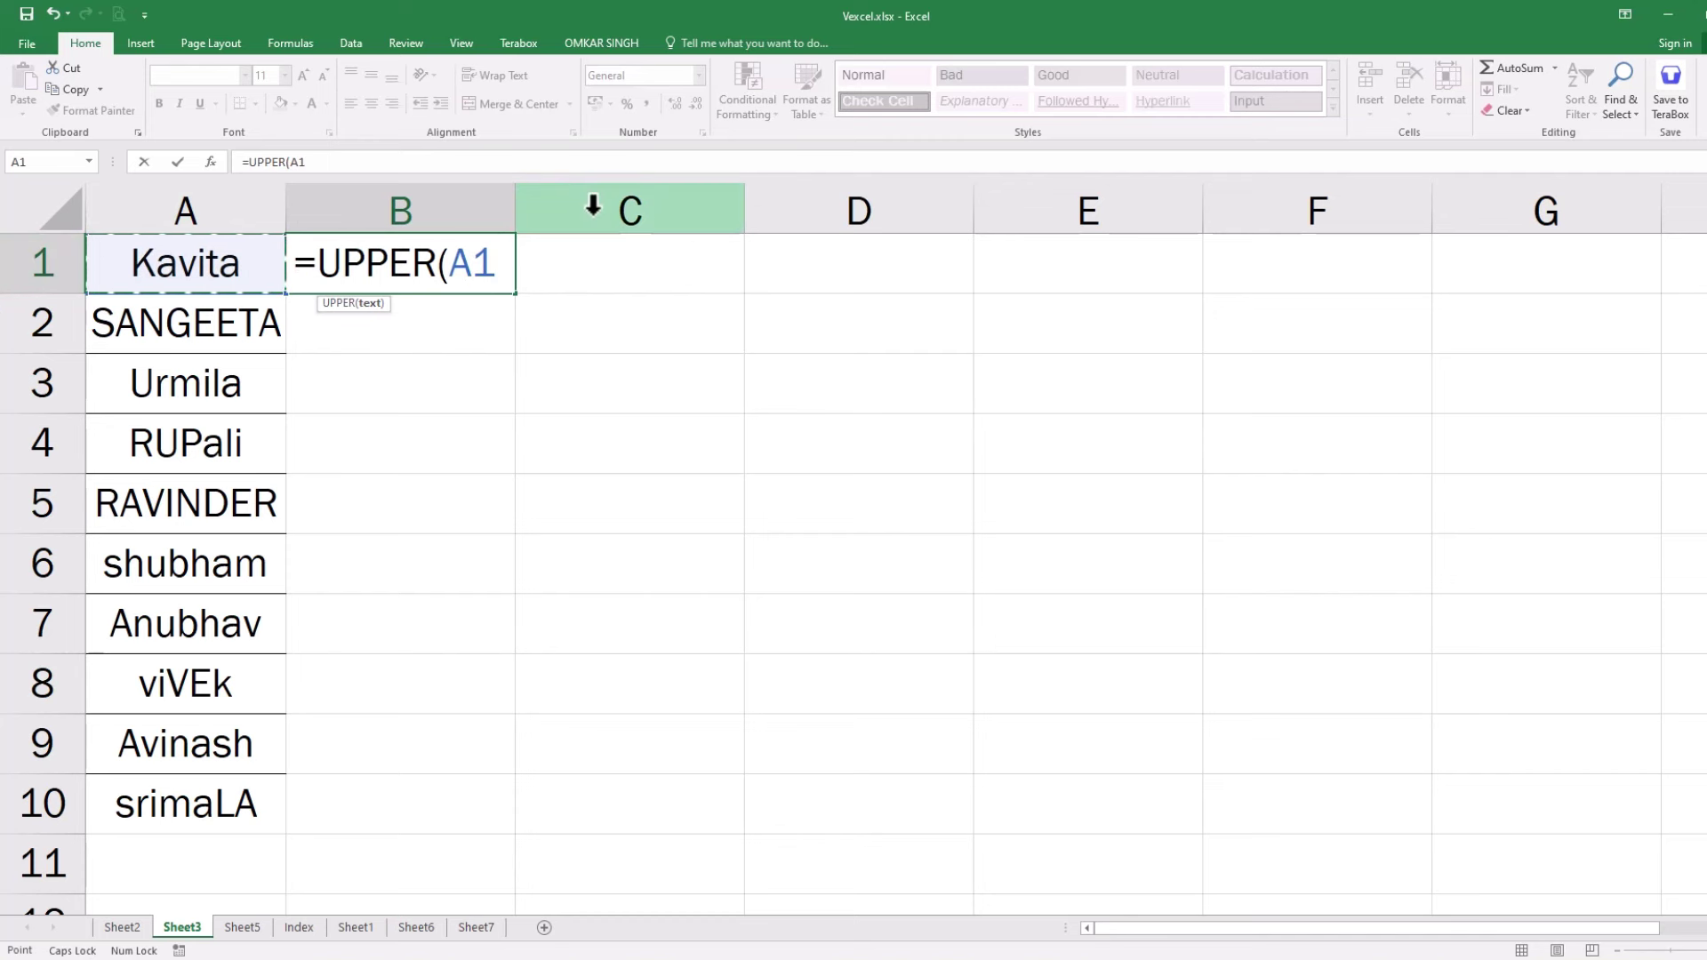
type(")")
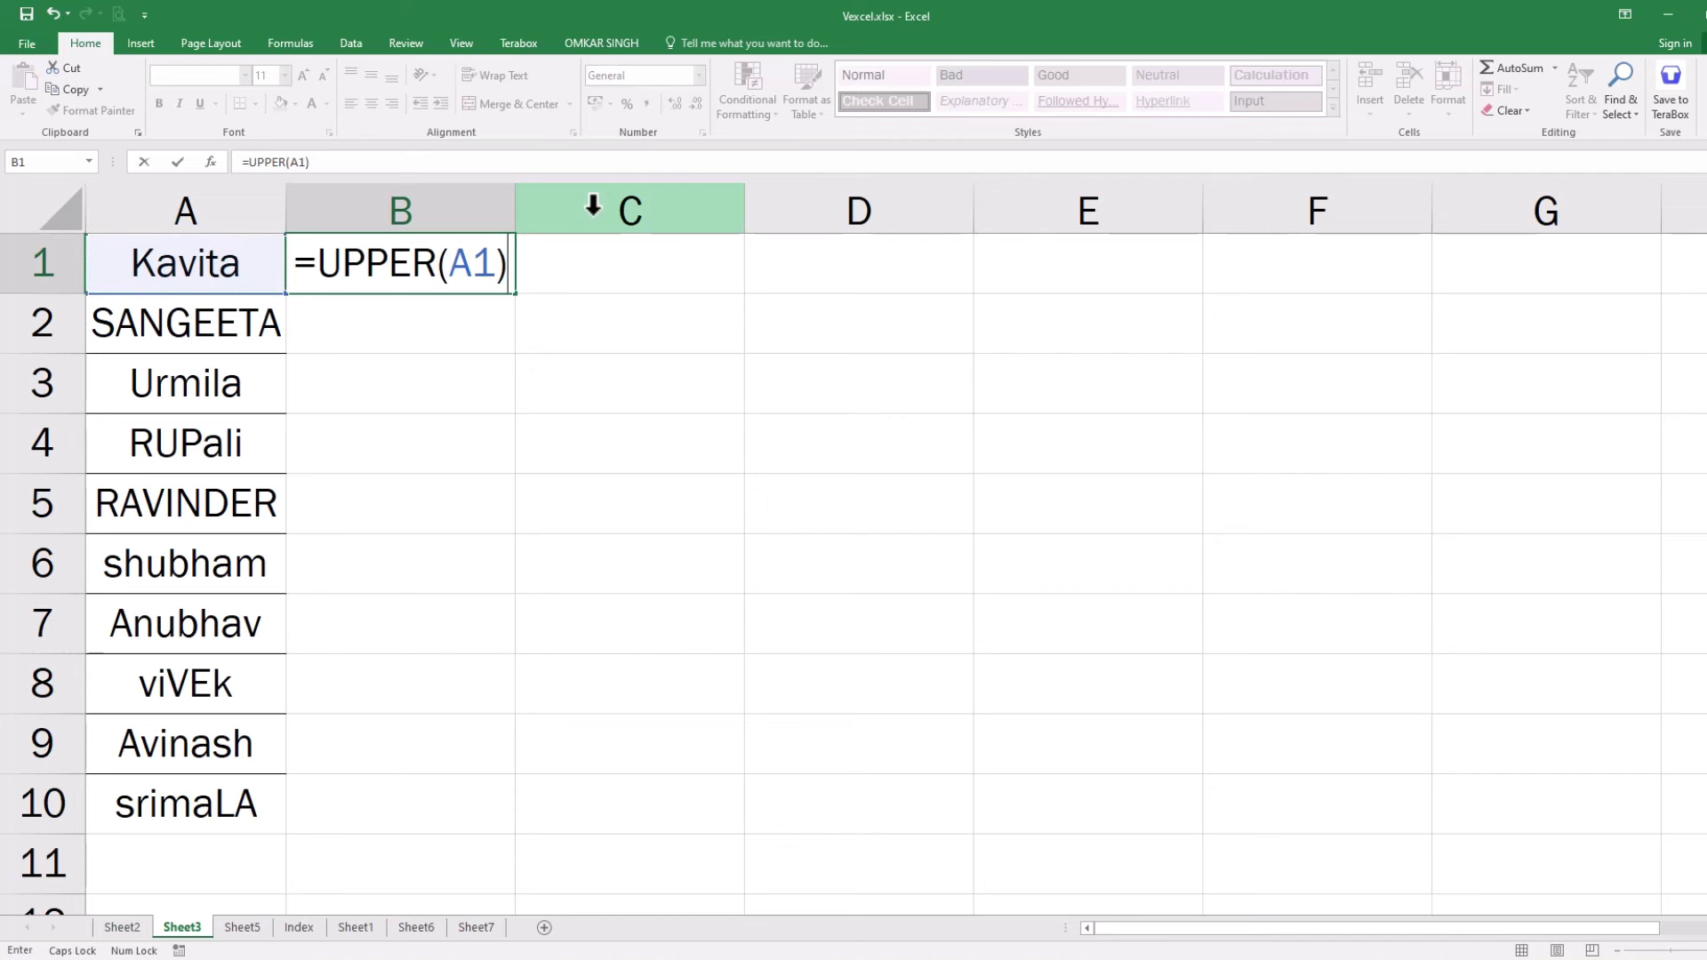
key("Return")
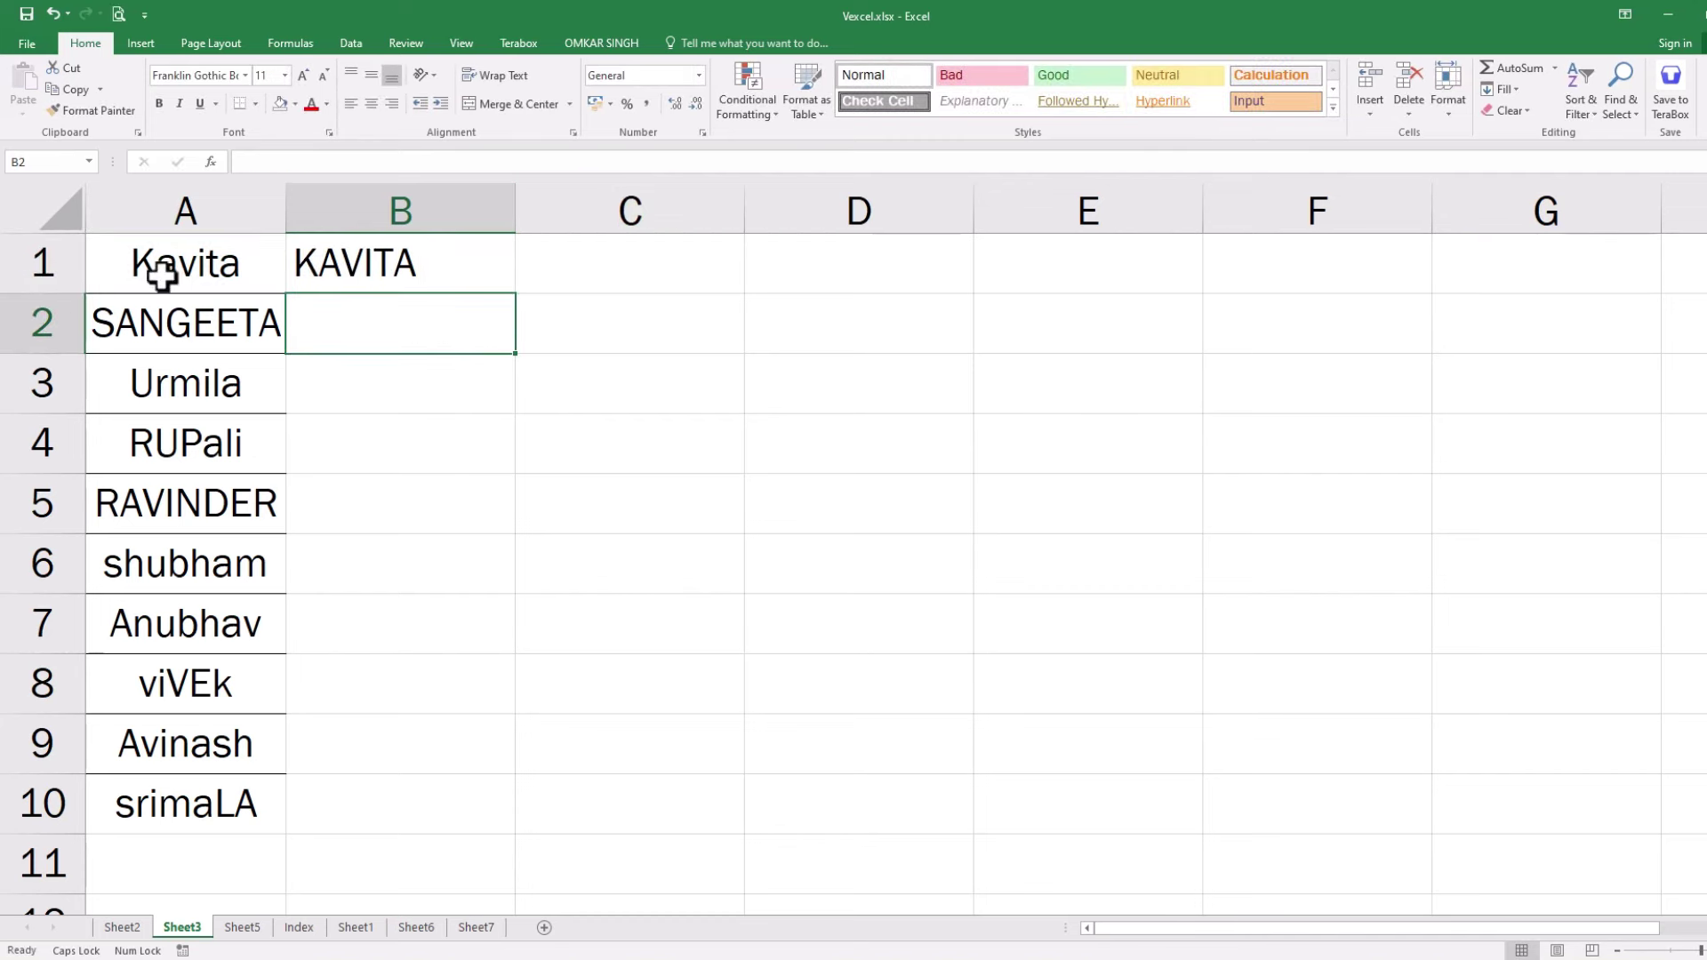
left_click(307, 274)
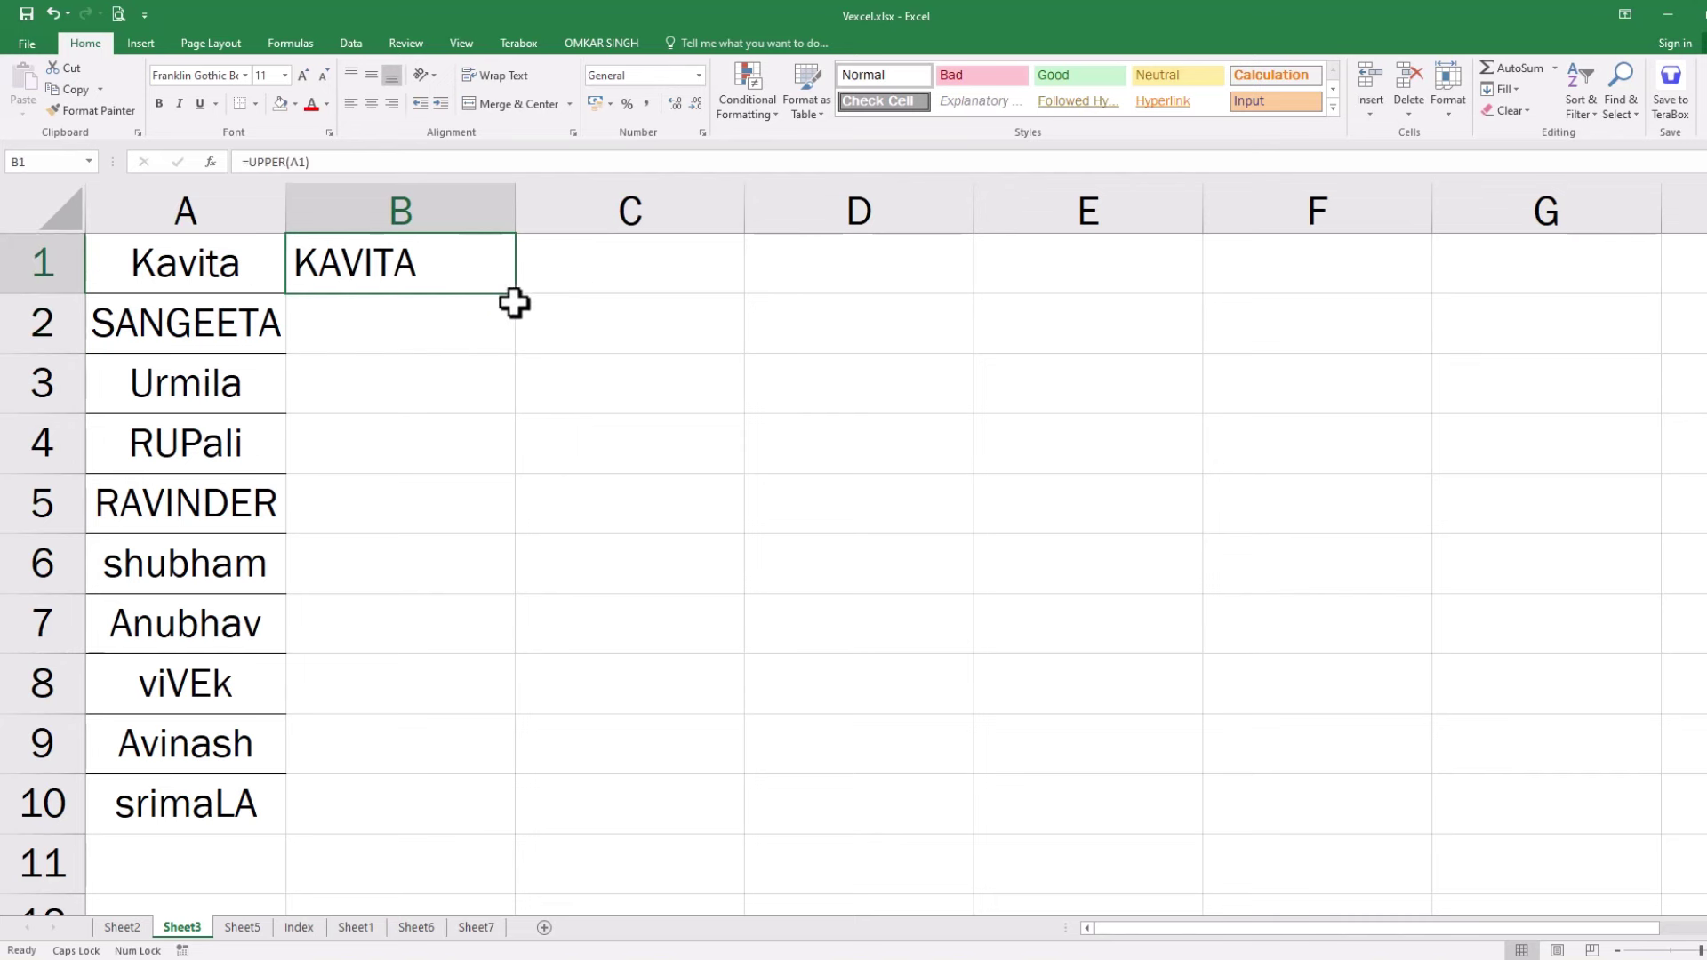
Step: Fill the UPPER formula from B1 down to B10, giving KAVITA through SRIMALA
left_click_drag(515, 294, 514, 827)
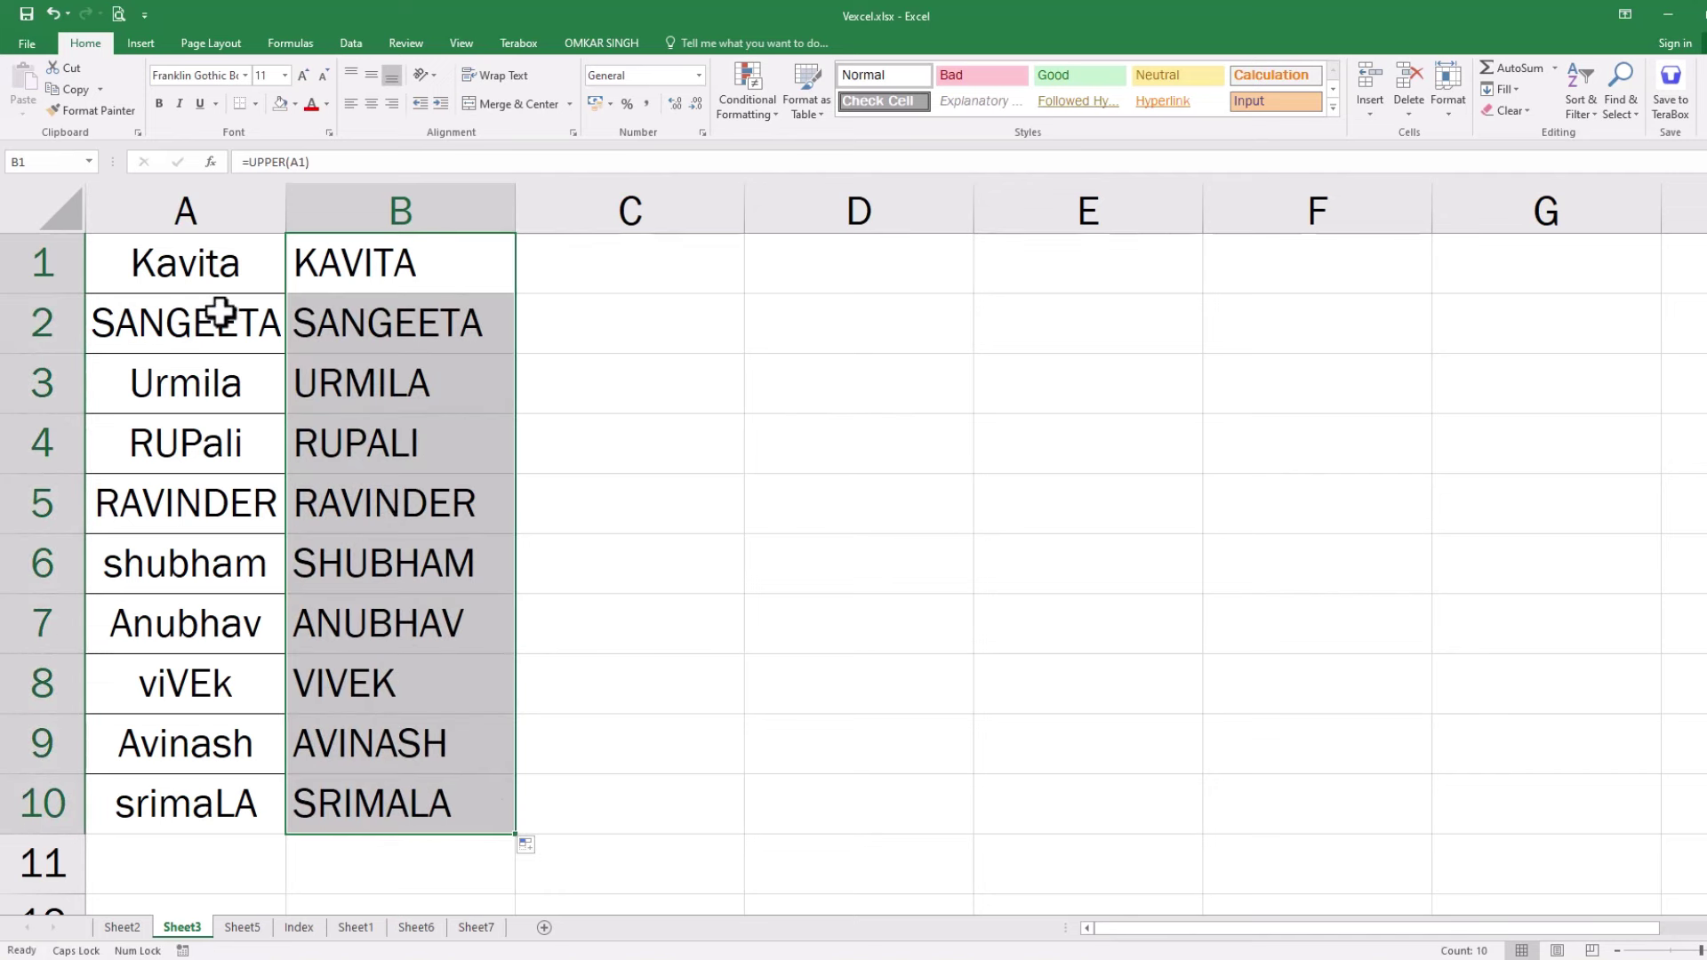
left_click(651, 262)
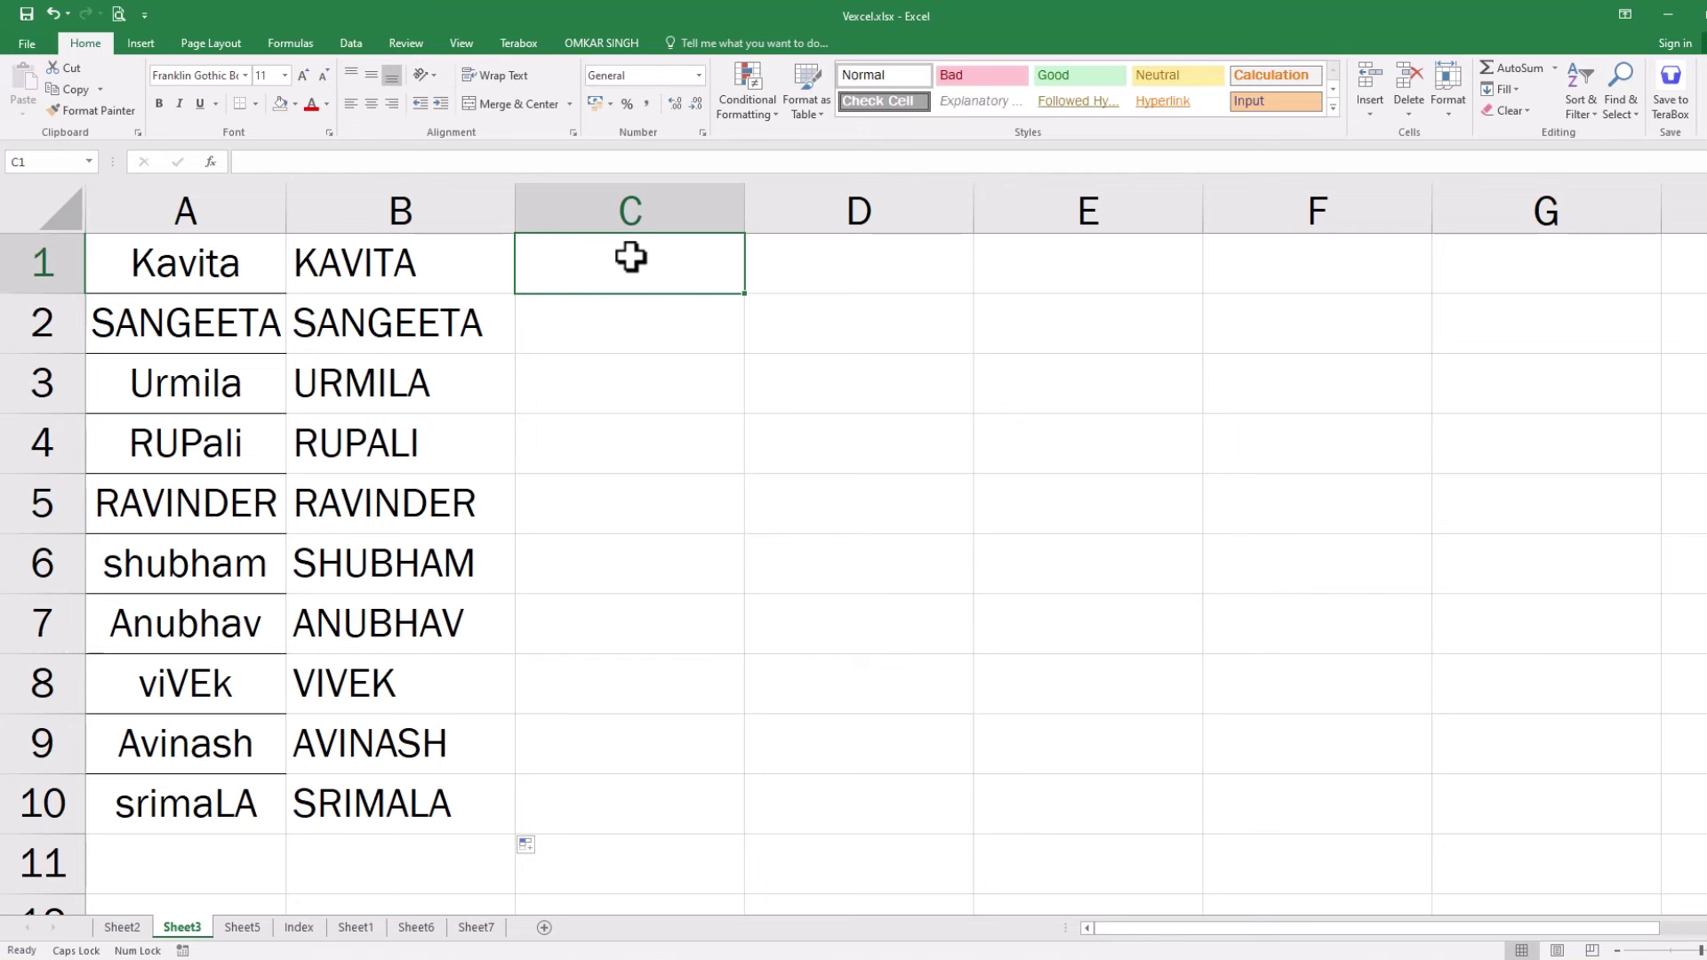
Step: Enter =LOWER(A1) in C1 and fill it down to C10
type("=")
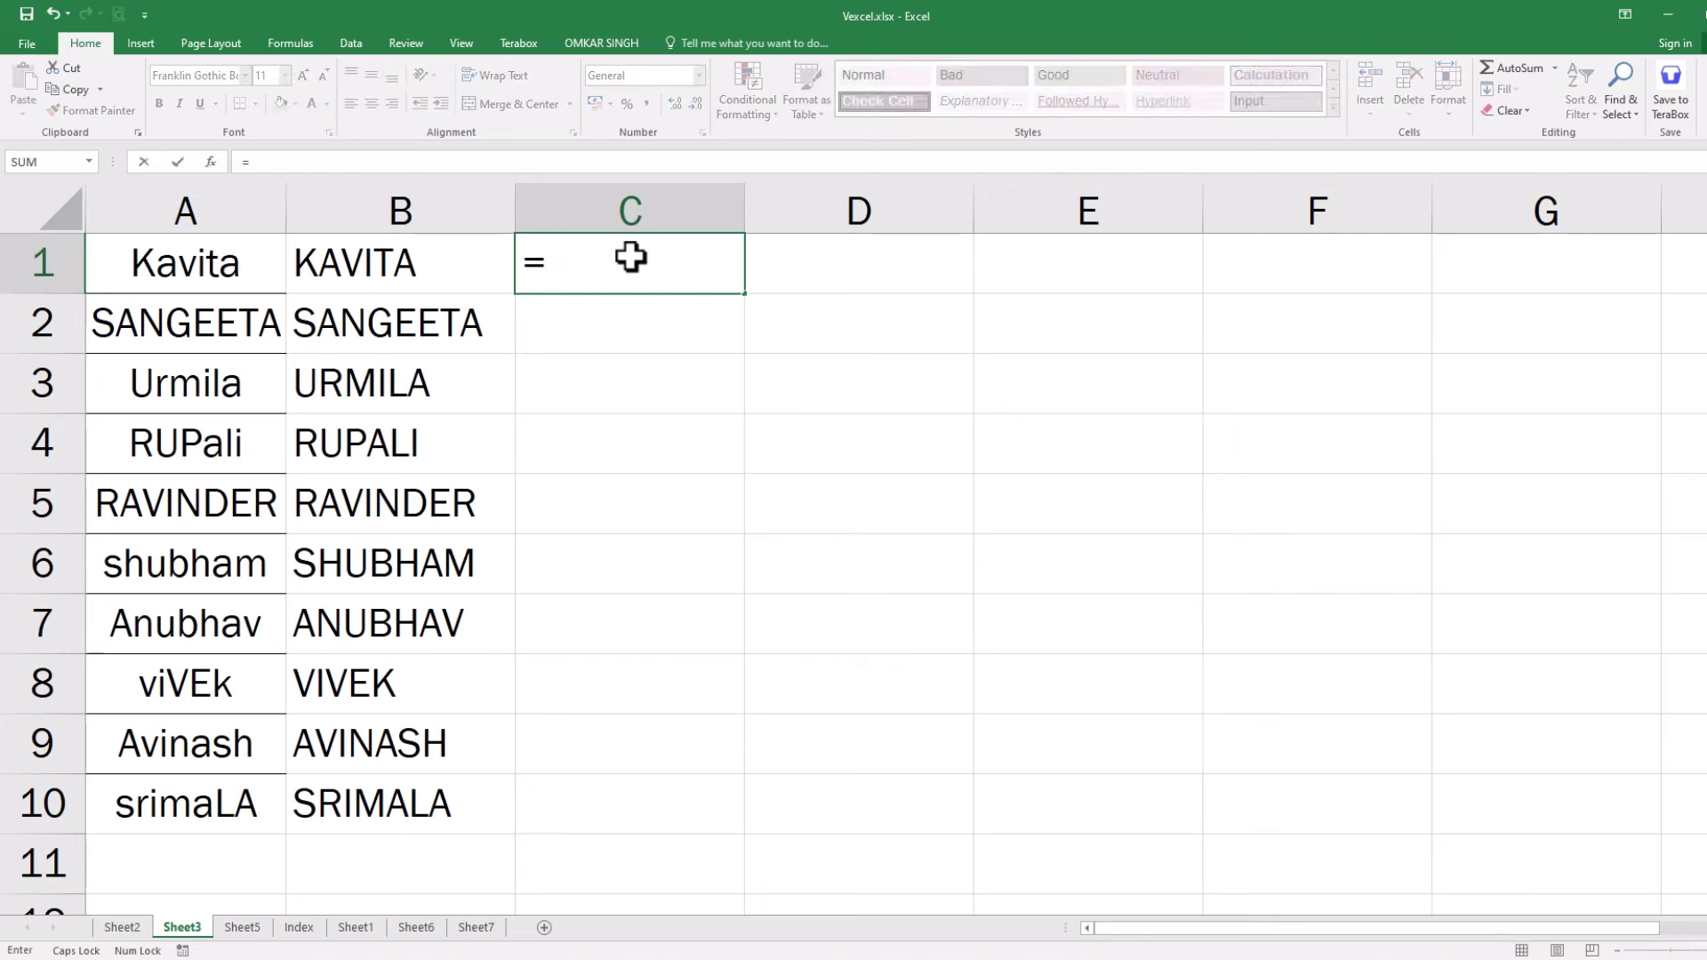
type("LOW")
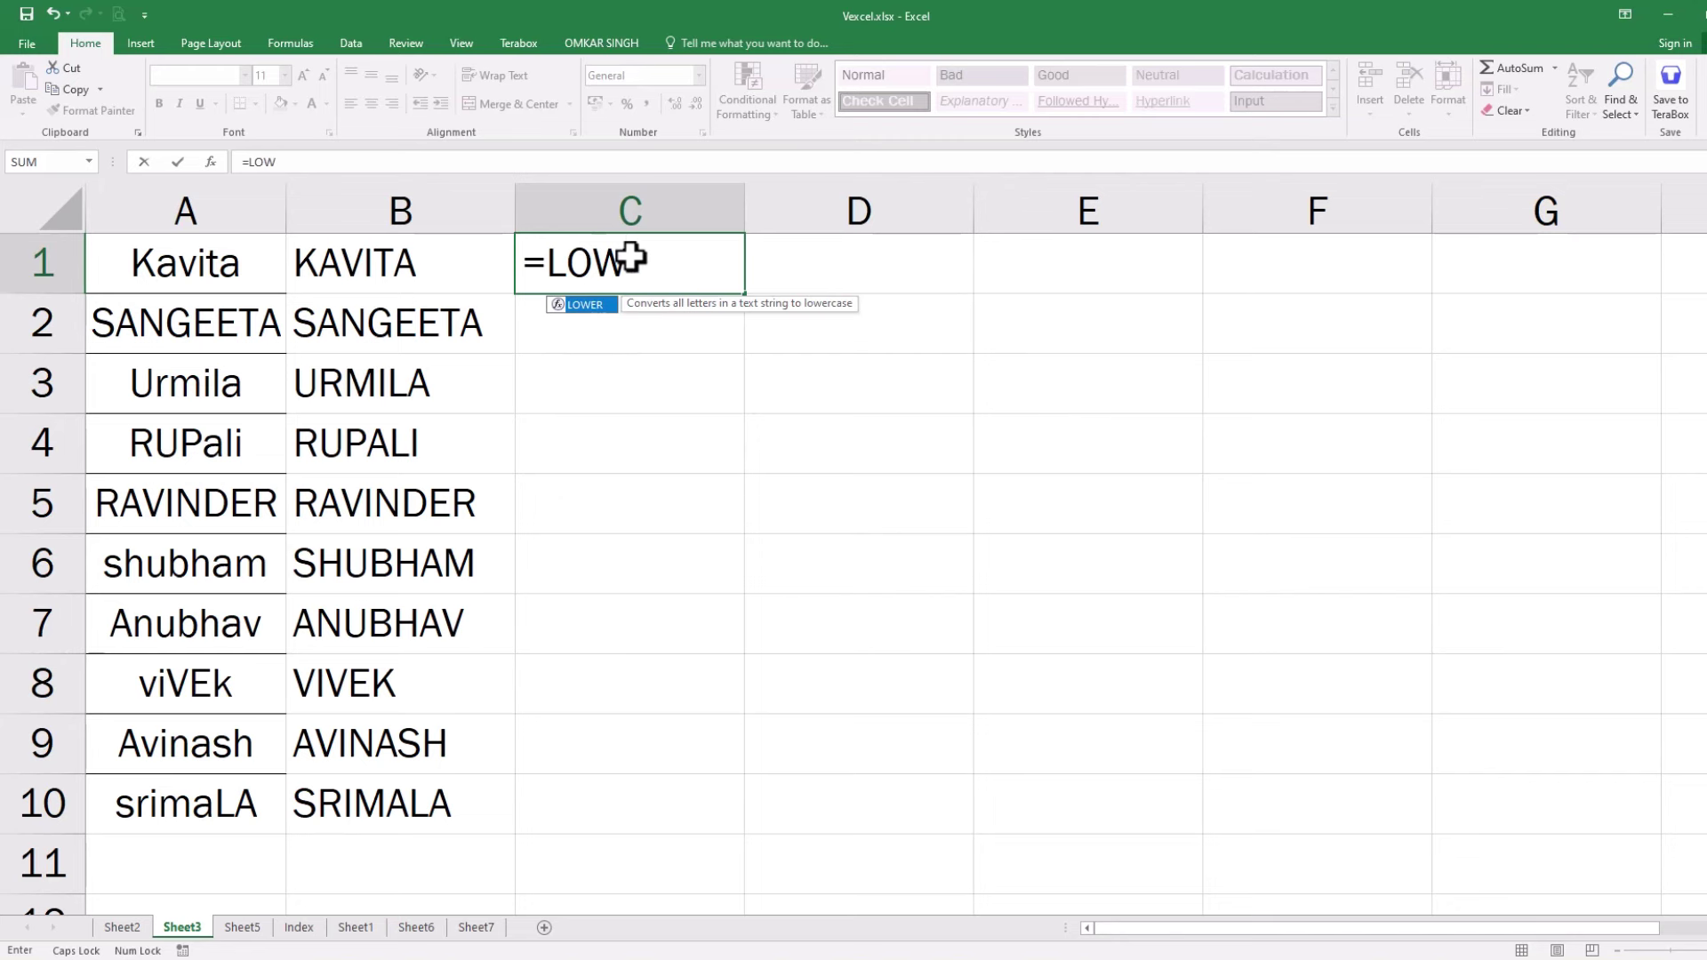
type("ER")
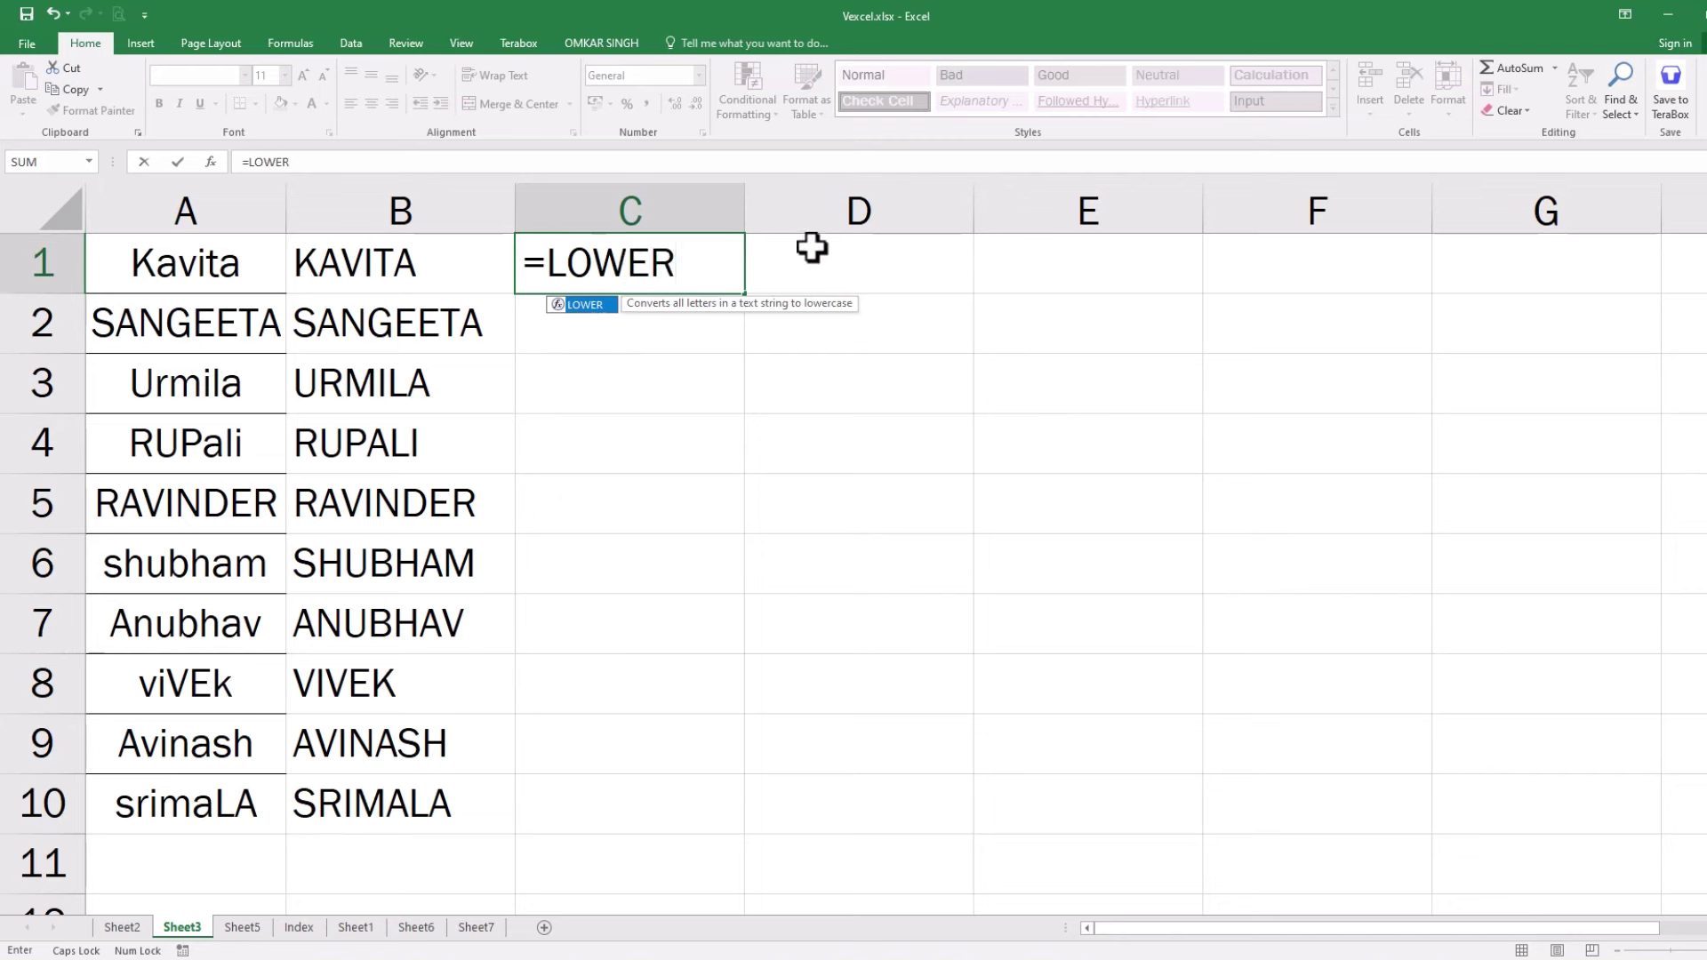
type("(")
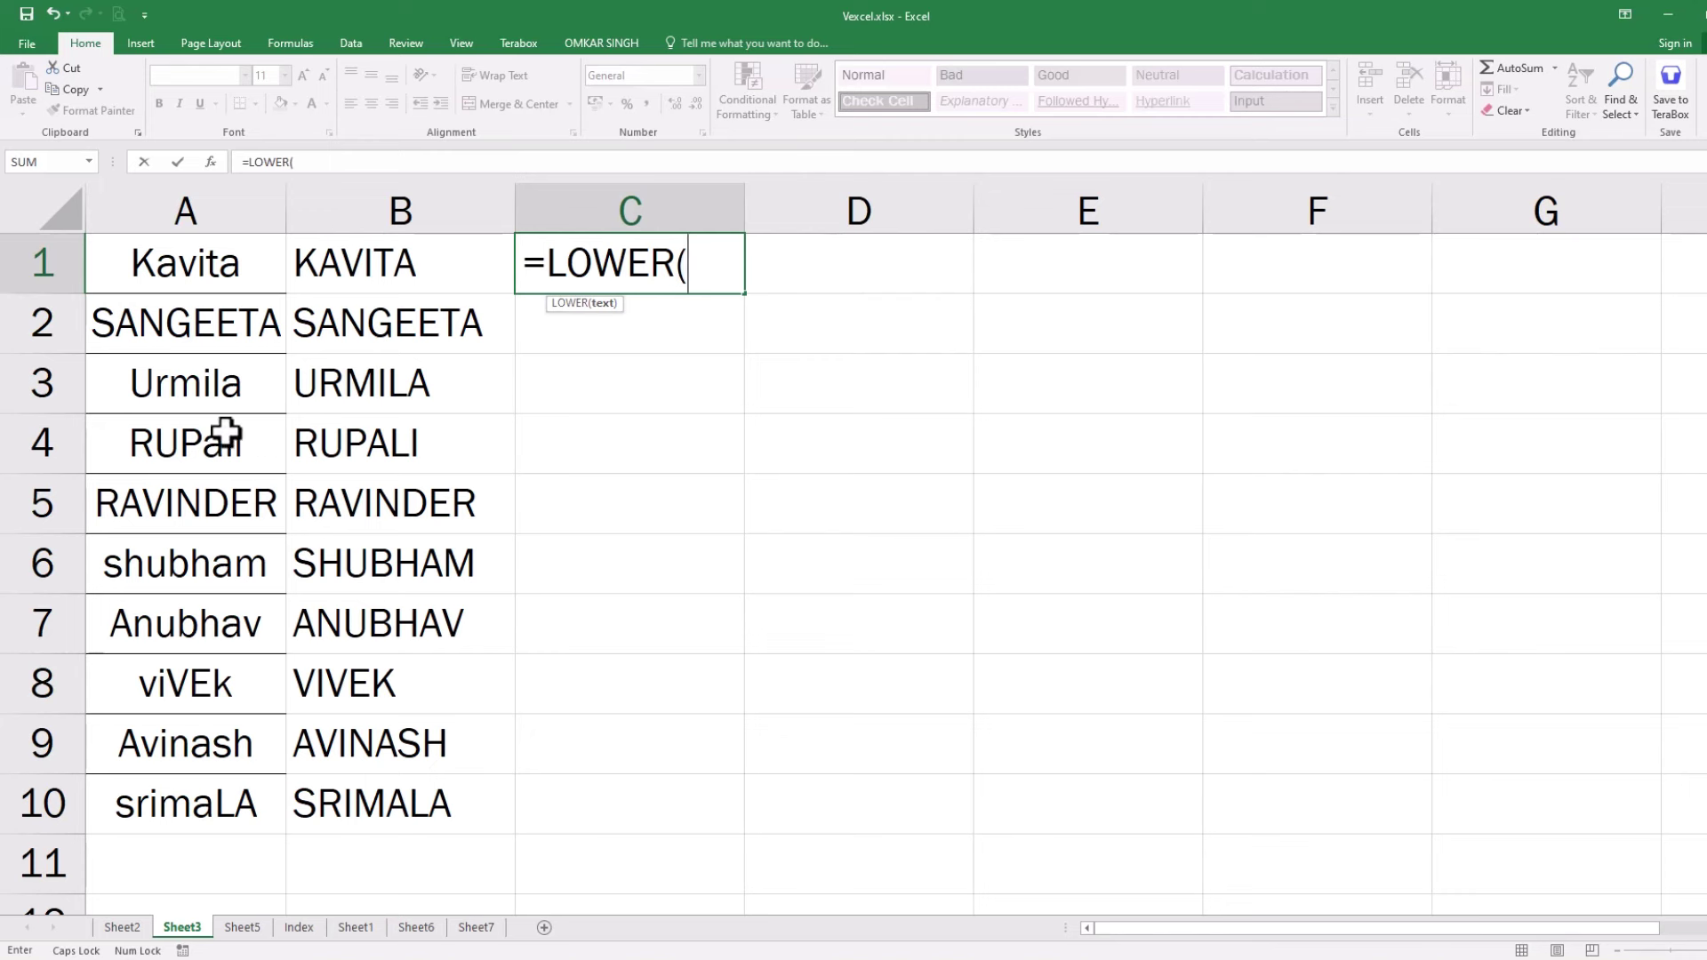
left_click(177, 267)
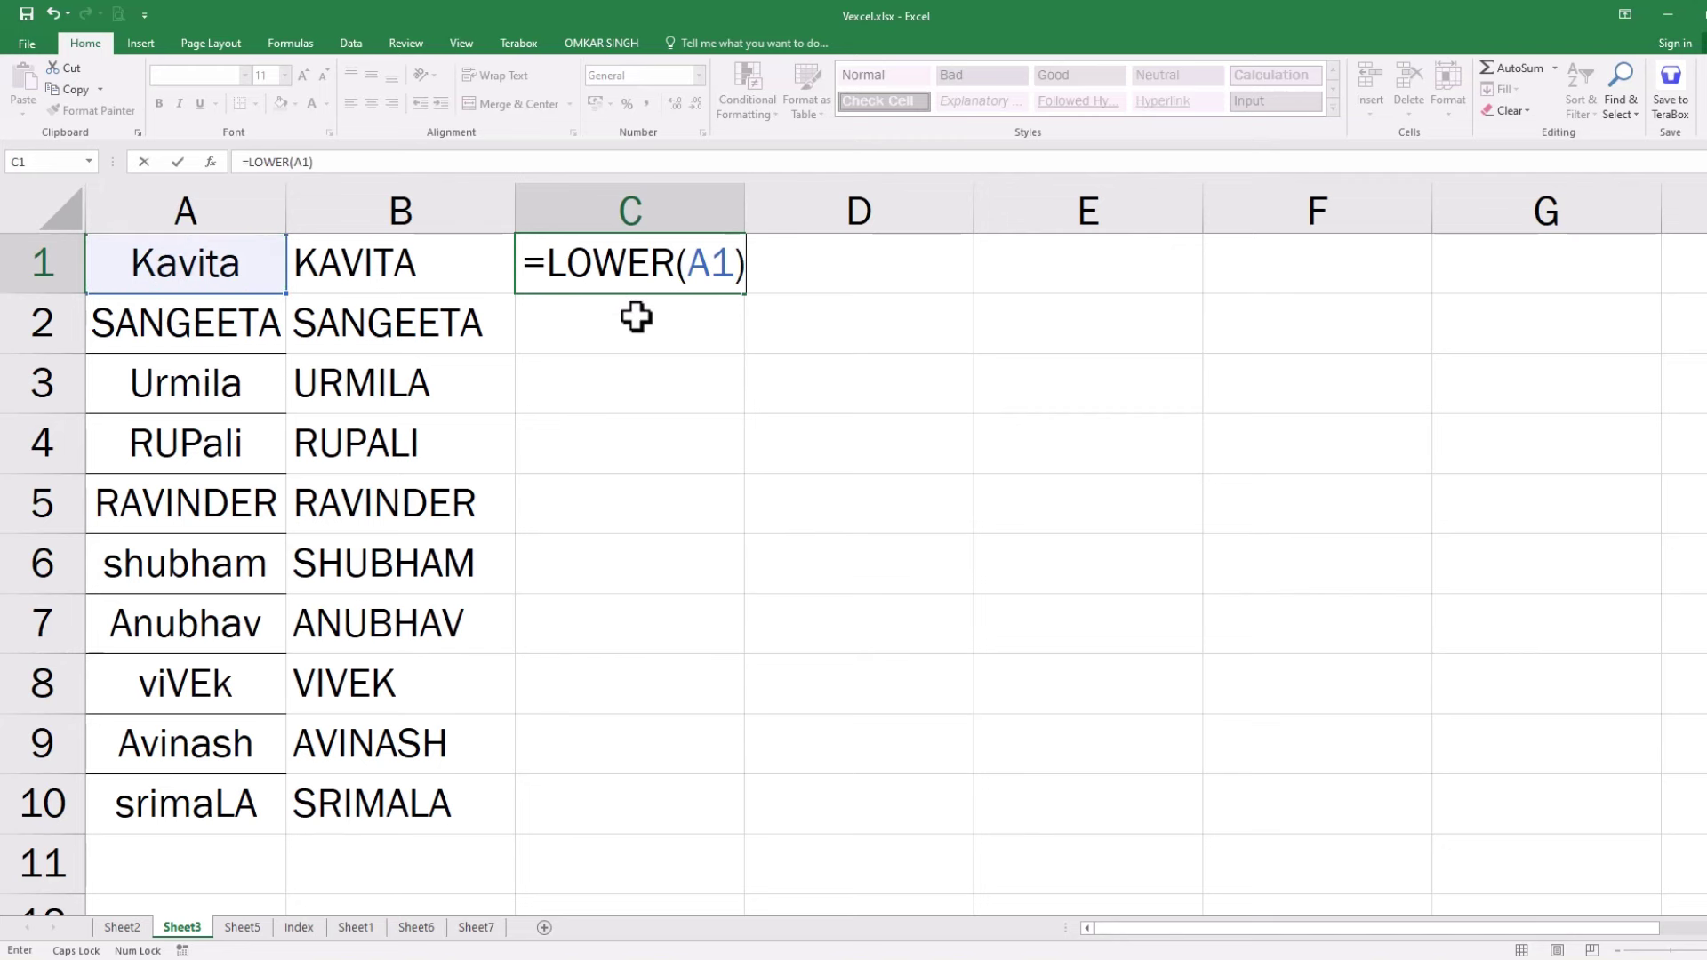
key("Return")
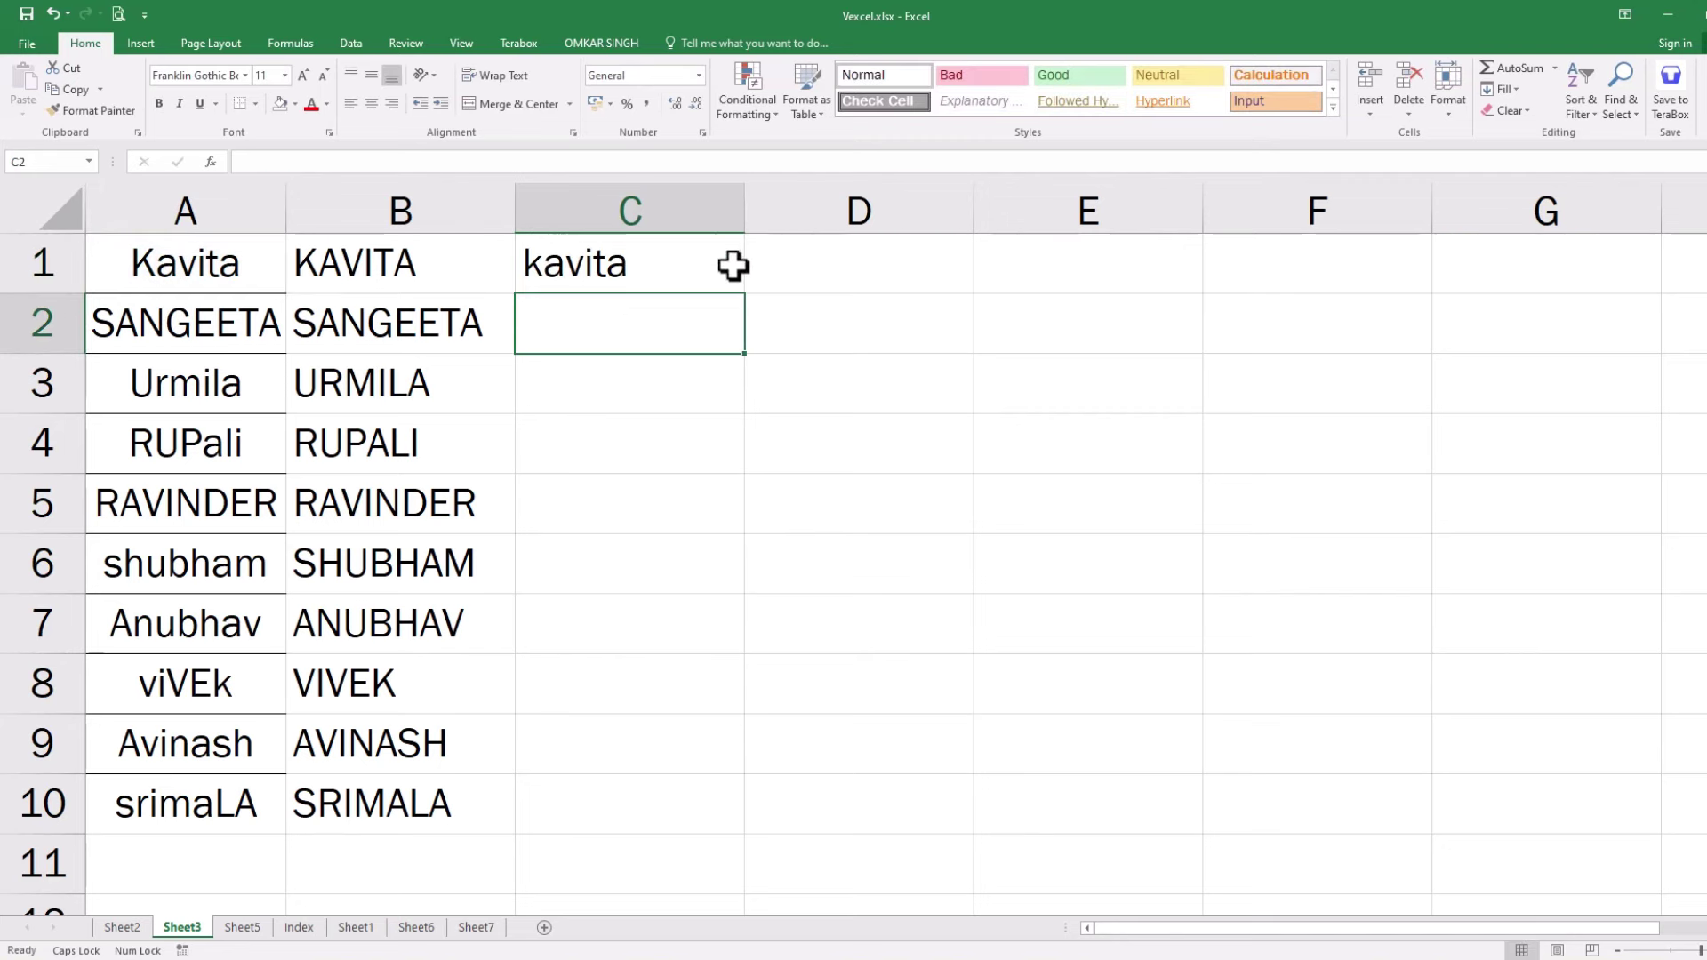
left_click(733, 265)
left_click_drag(744, 294, 663, 845)
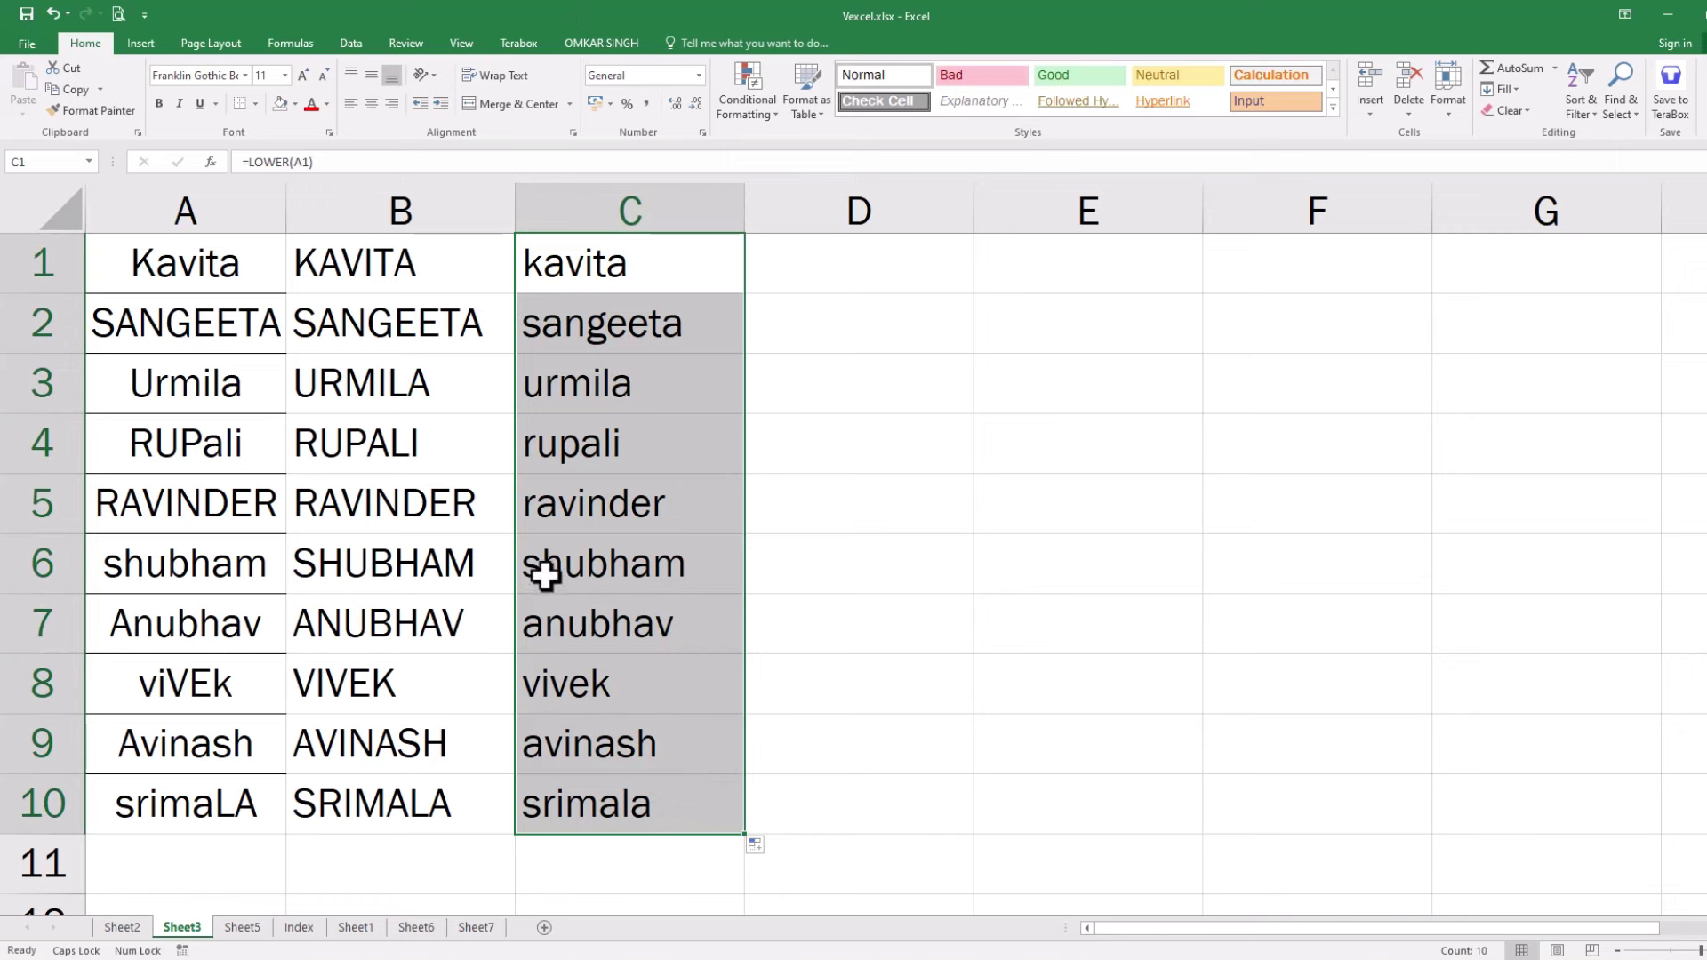
left_click_drag(447, 257, 409, 804)
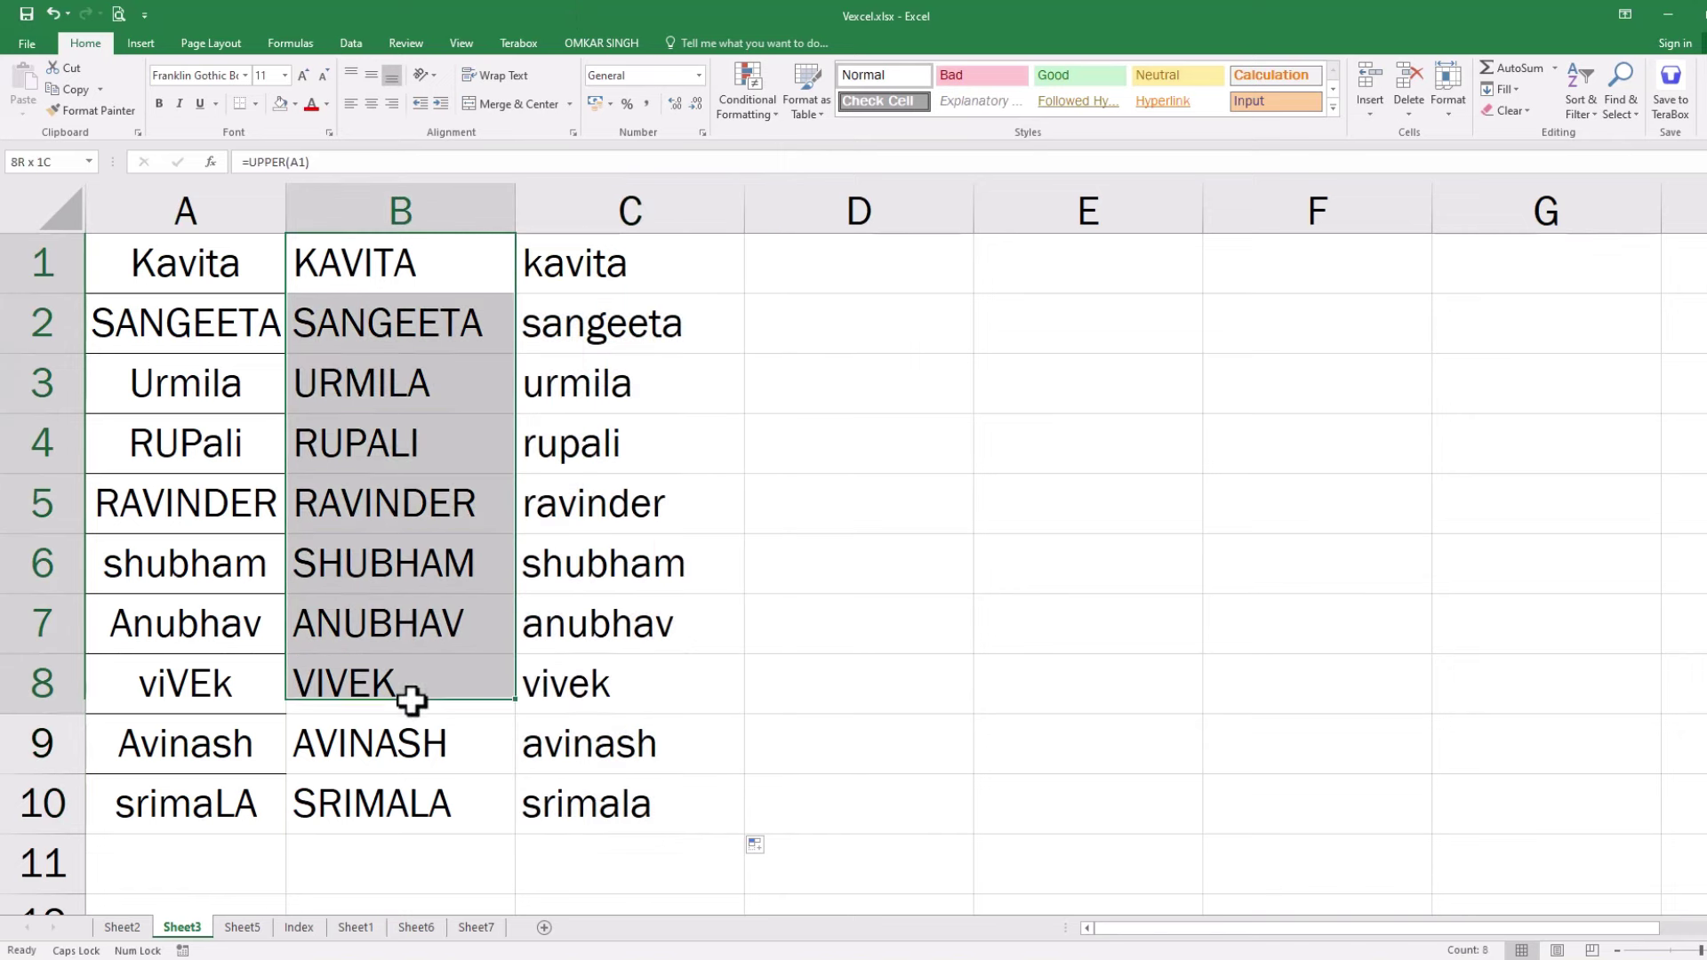
Step: Copy the UPPER formulas in B1:B10 and paste them into E1:E10
right_click(451, 254)
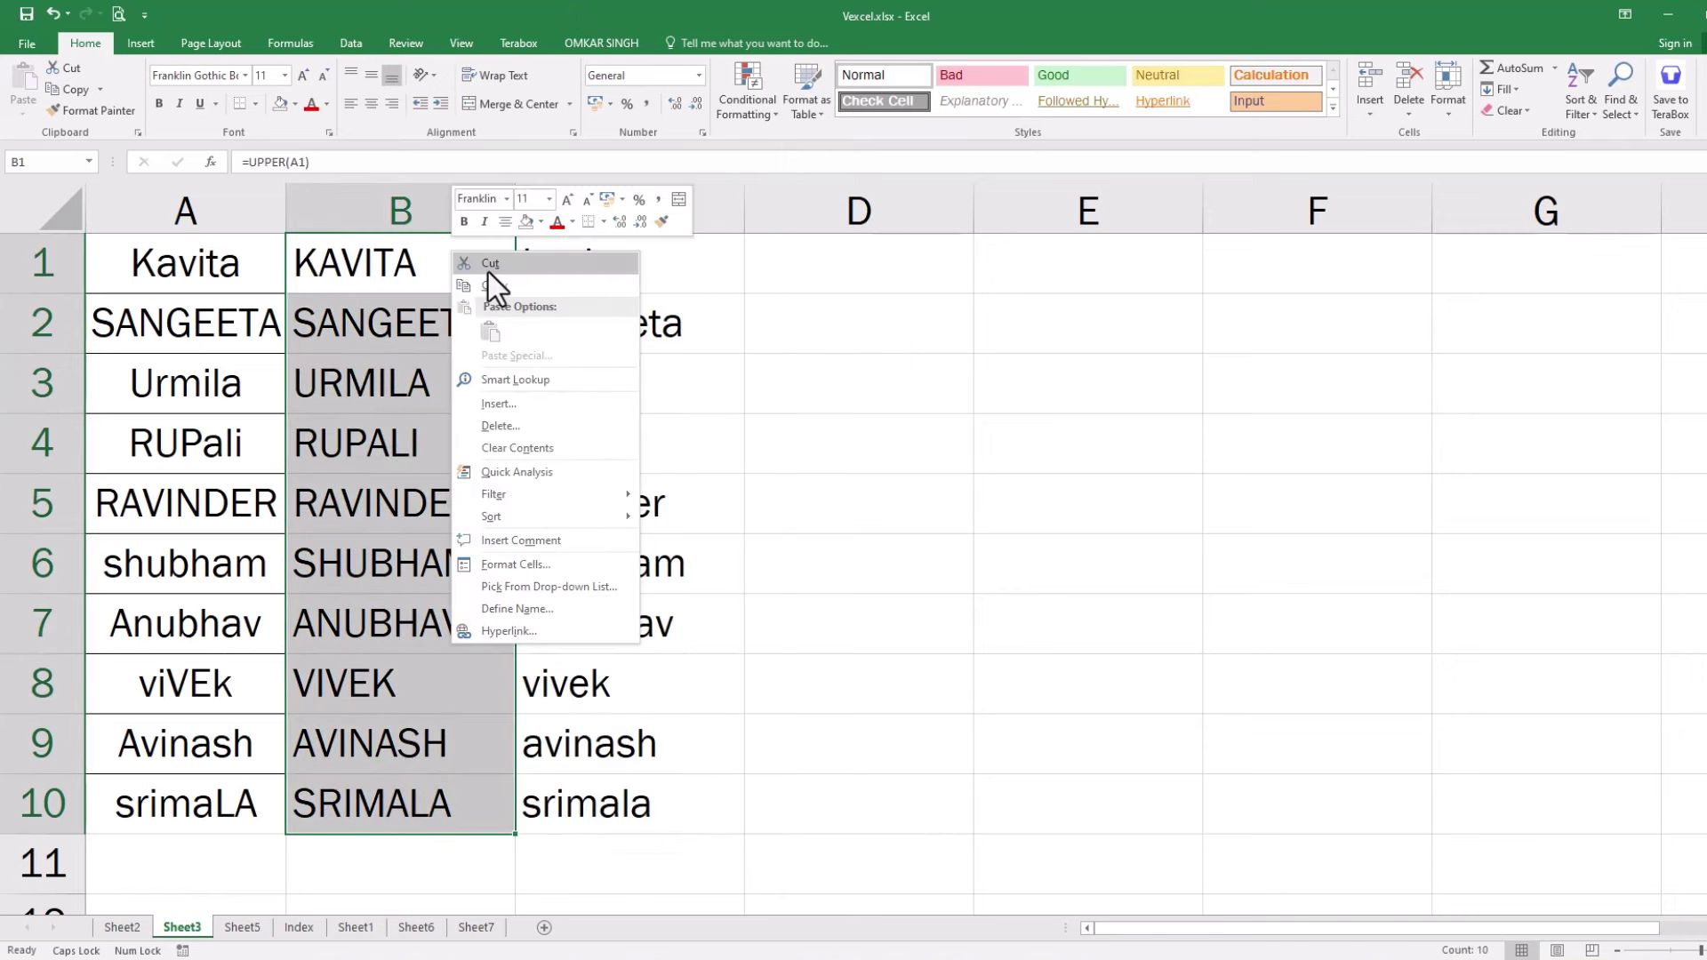
left_click(494, 286)
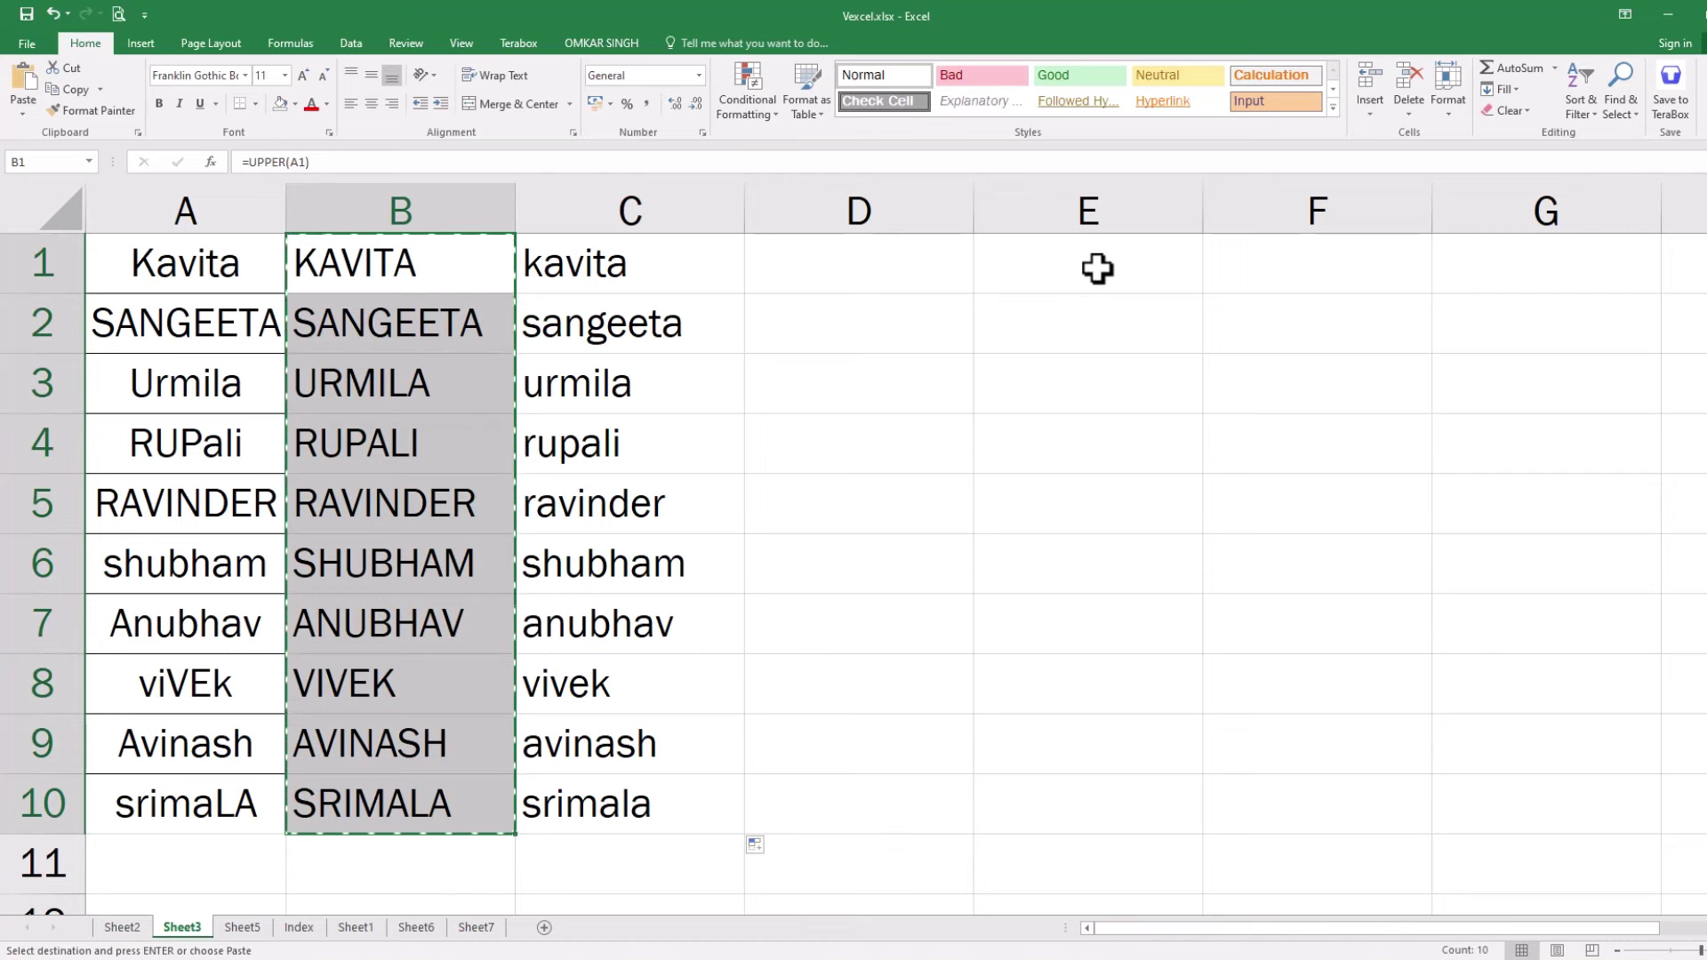
right_click(1097, 268)
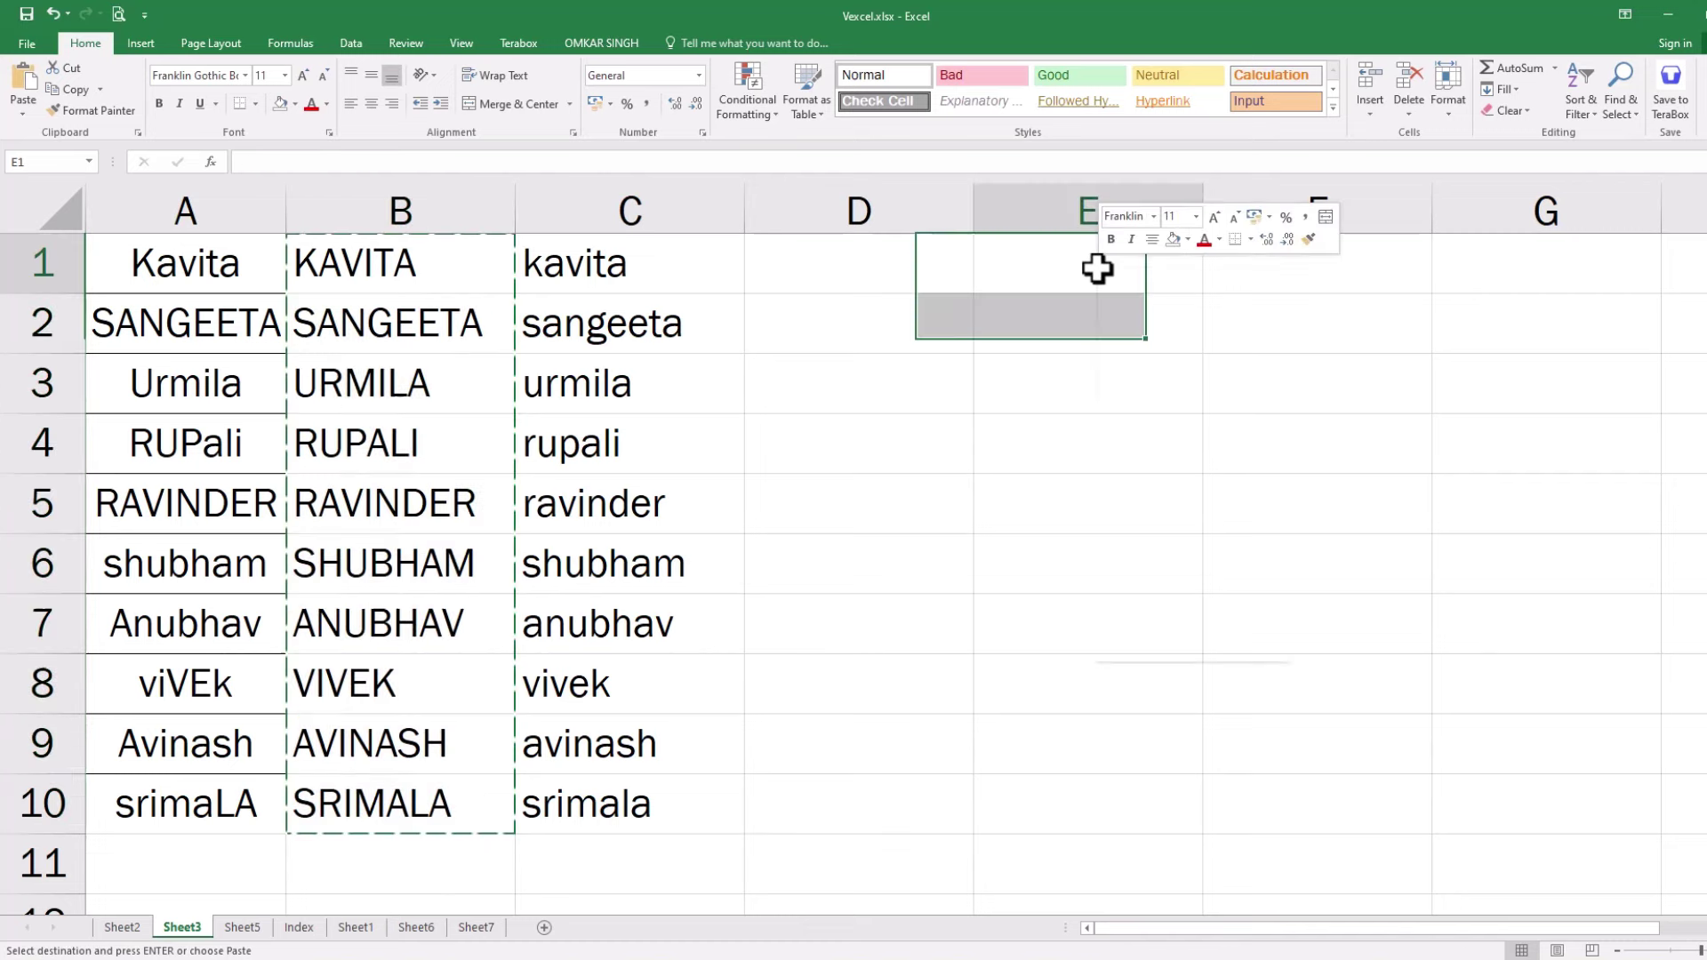
left_click(1160, 349)
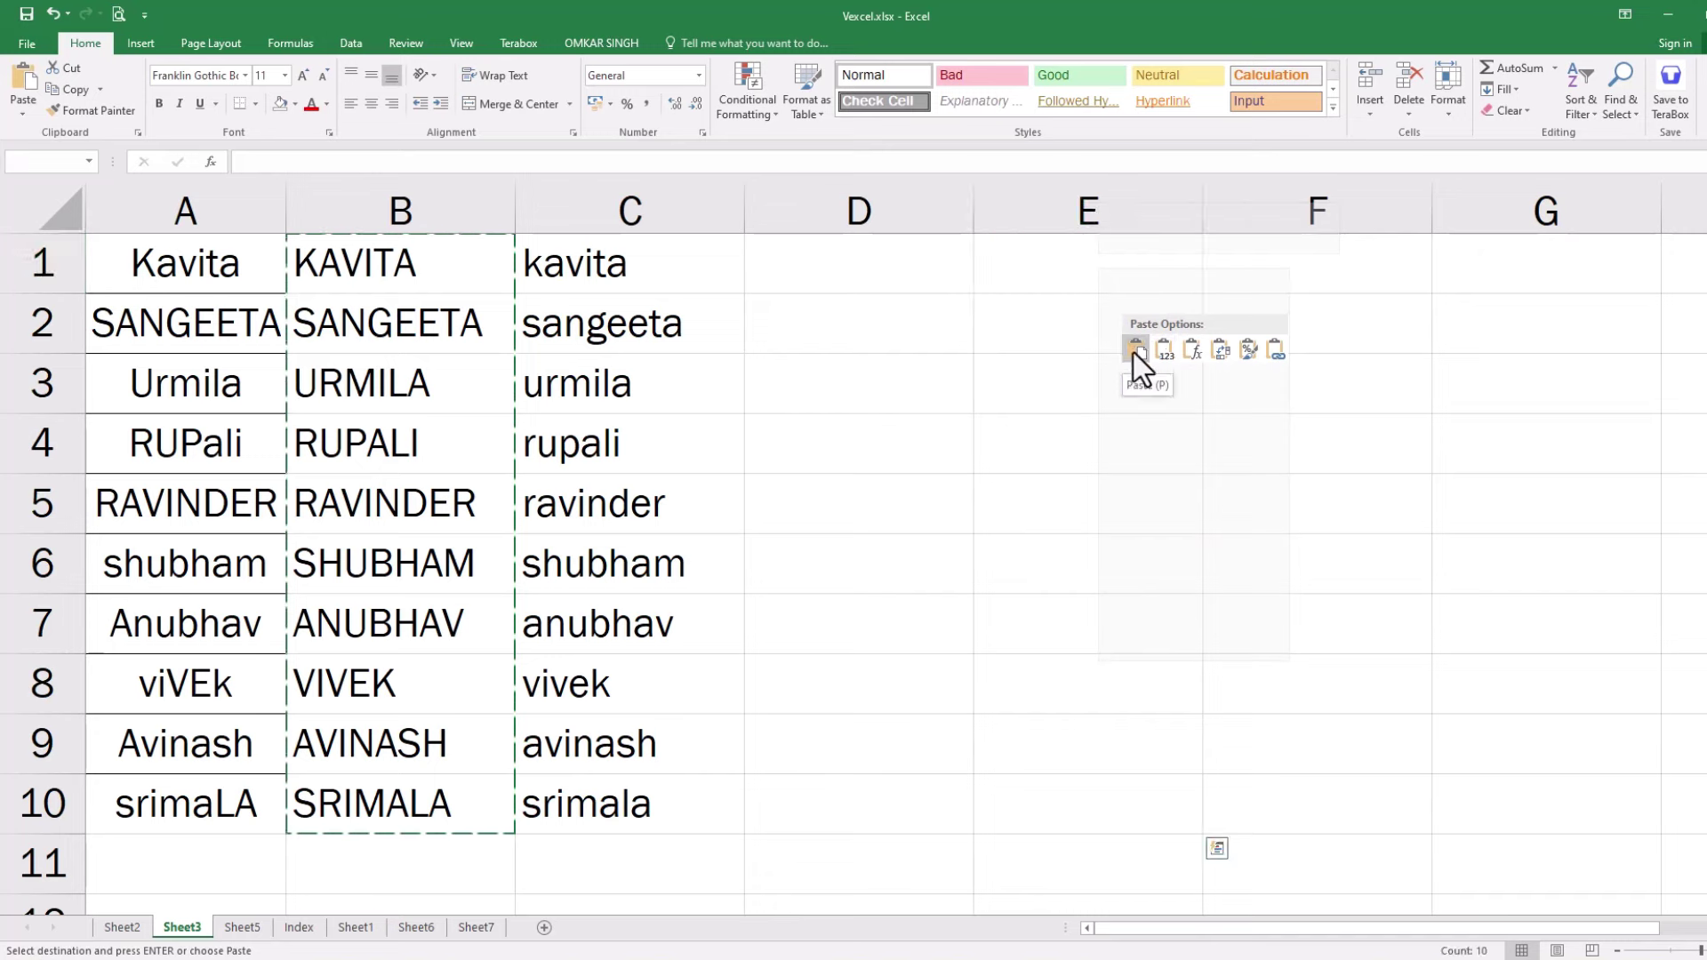
left_click(1136, 350)
Step: Clear the blank-showing formulas from E1:E10 and reselect B1:B10
left_click_drag(1118, 267, 1135, 791)
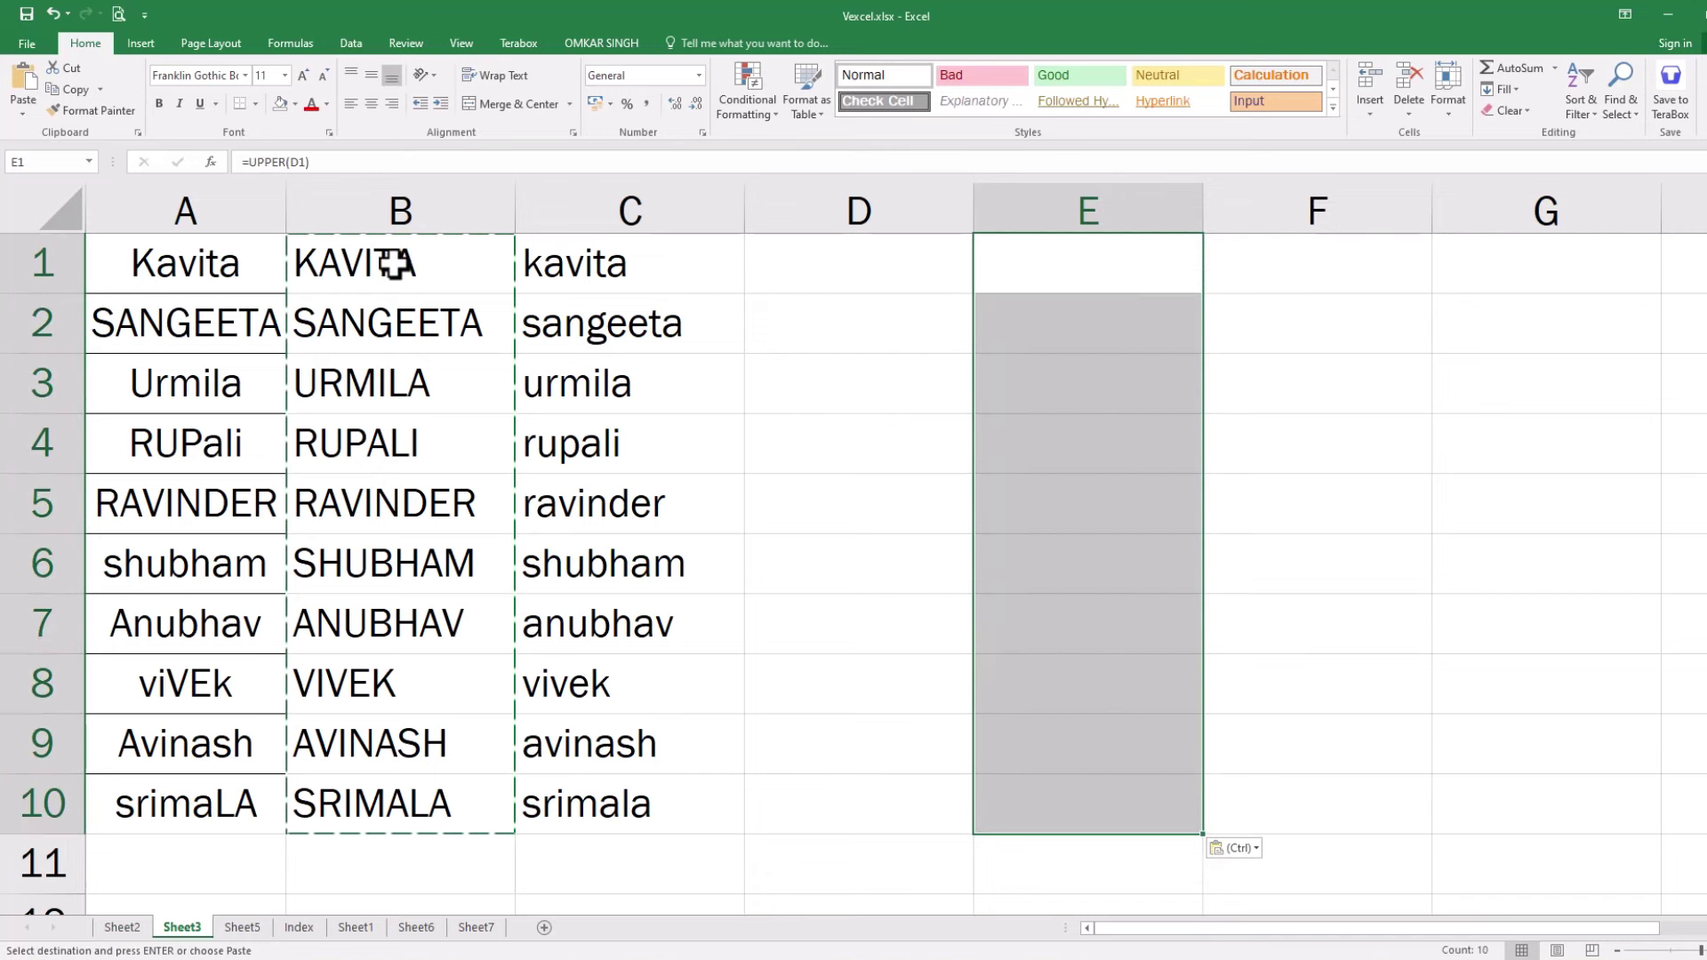
left_click(1094, 261)
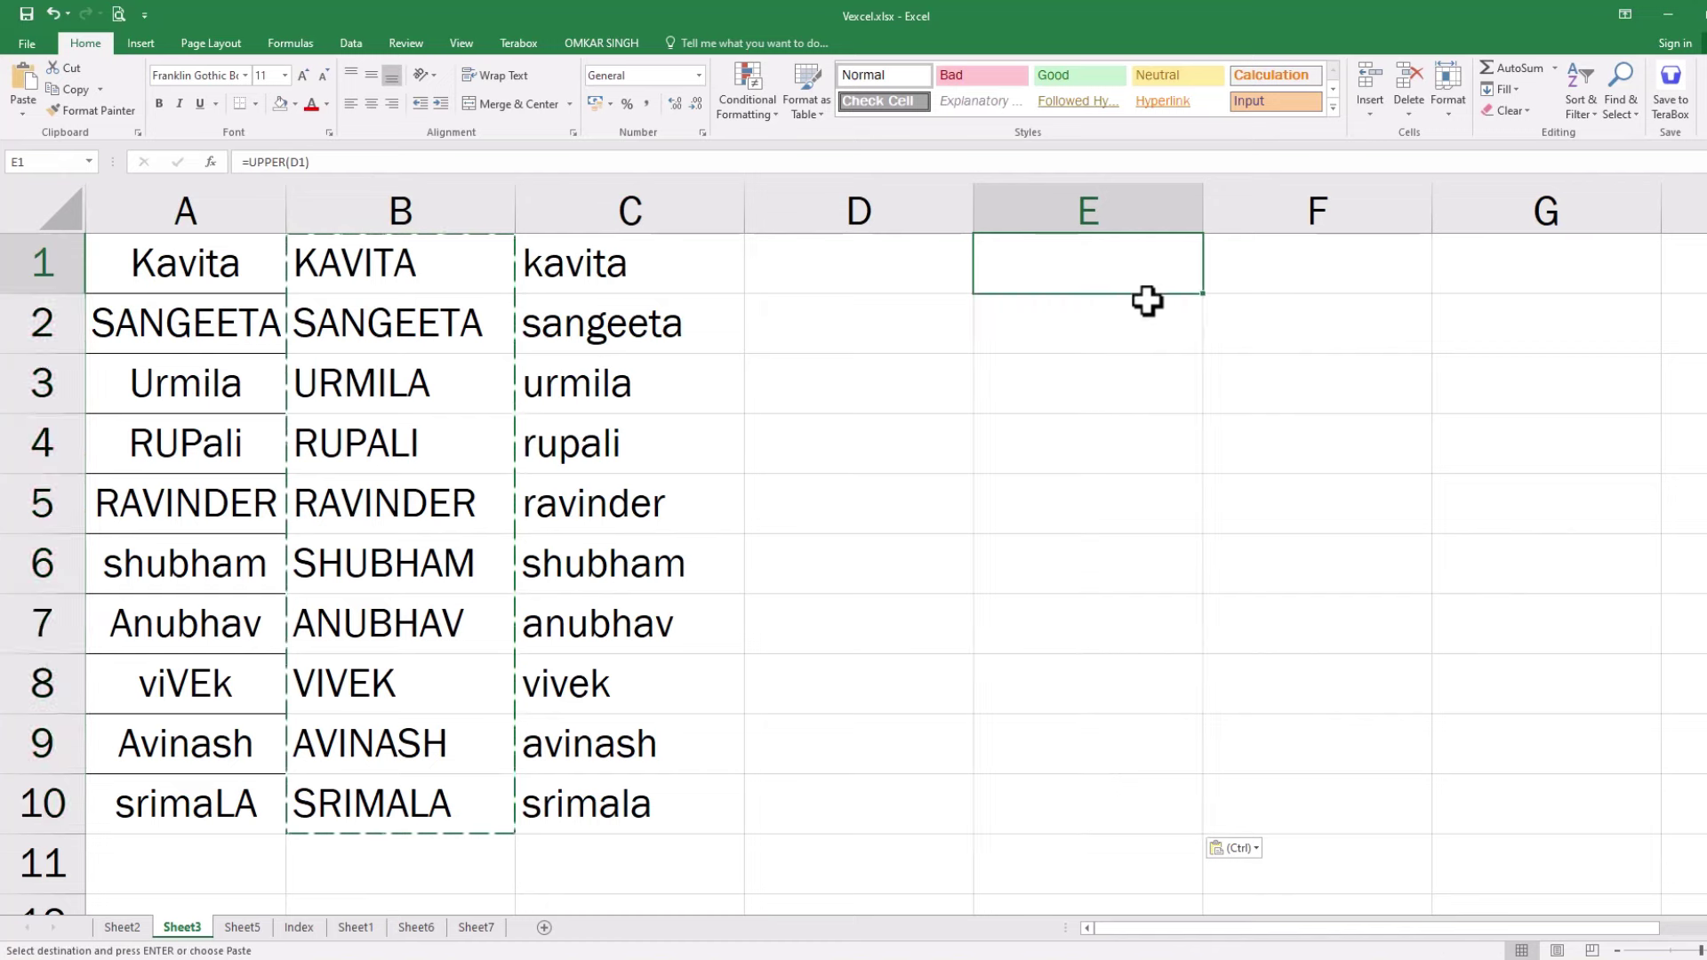
left_click(1149, 304)
left_click_drag(1102, 257, 1102, 797)
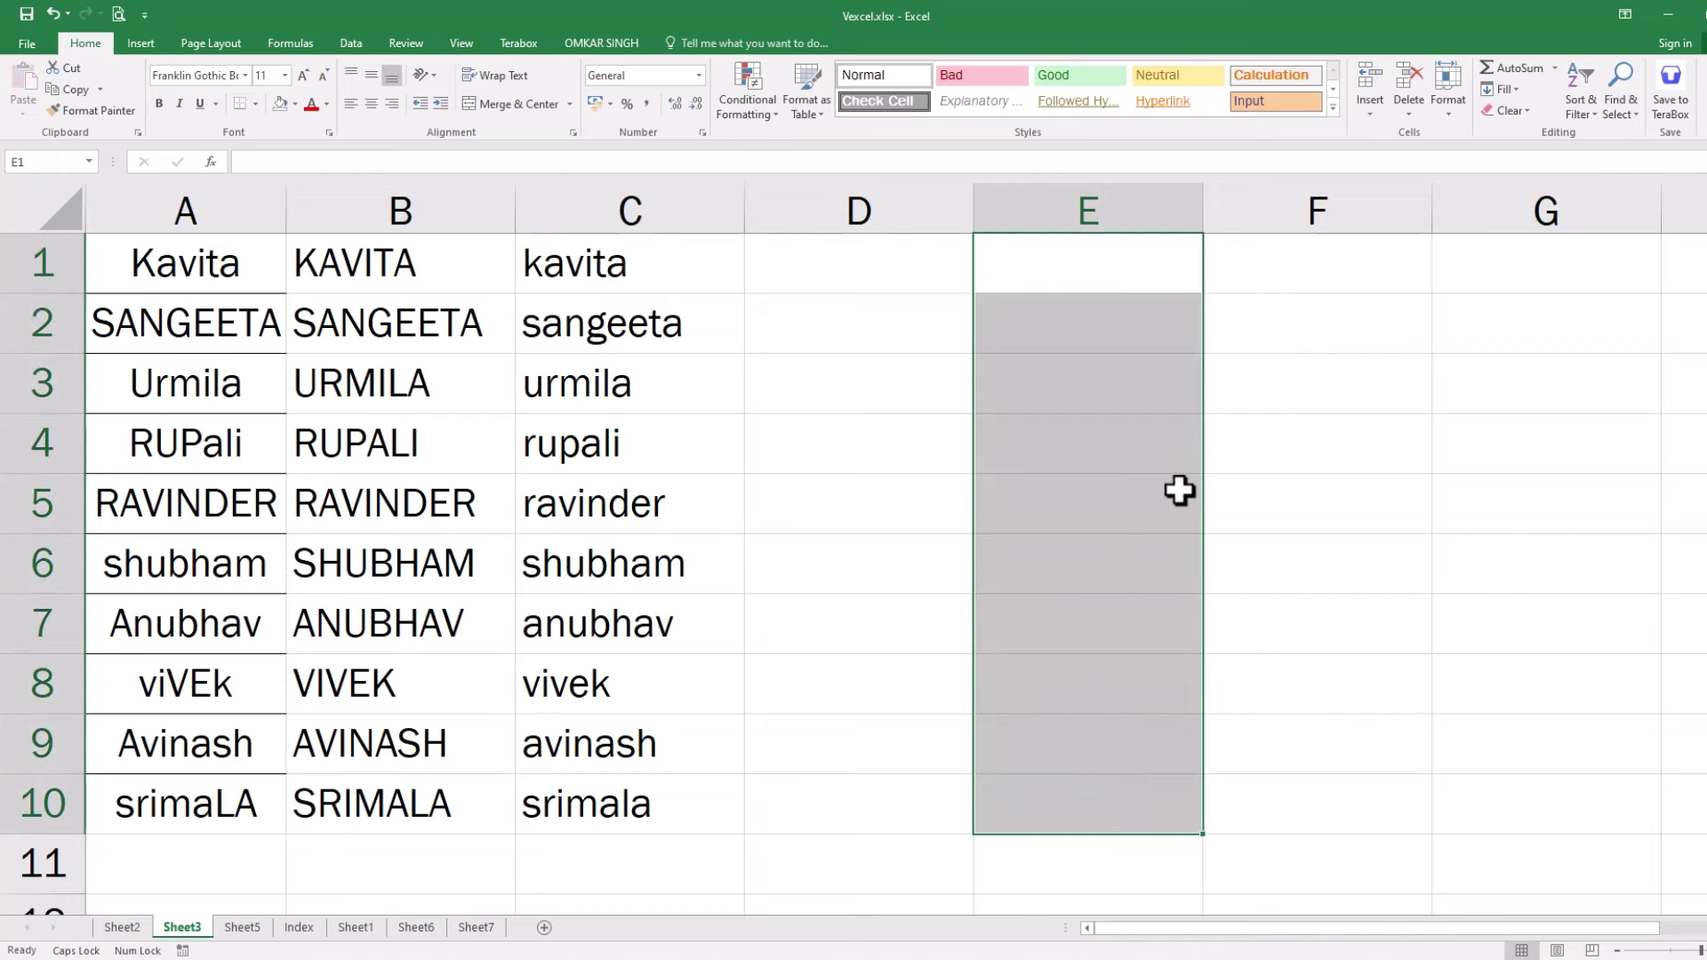
left_click(905, 568)
mouse_move(369, 255)
left_mouse_down()
mouse_move(430, 667)
mouse_move(362, 803)
left_mouse_up()
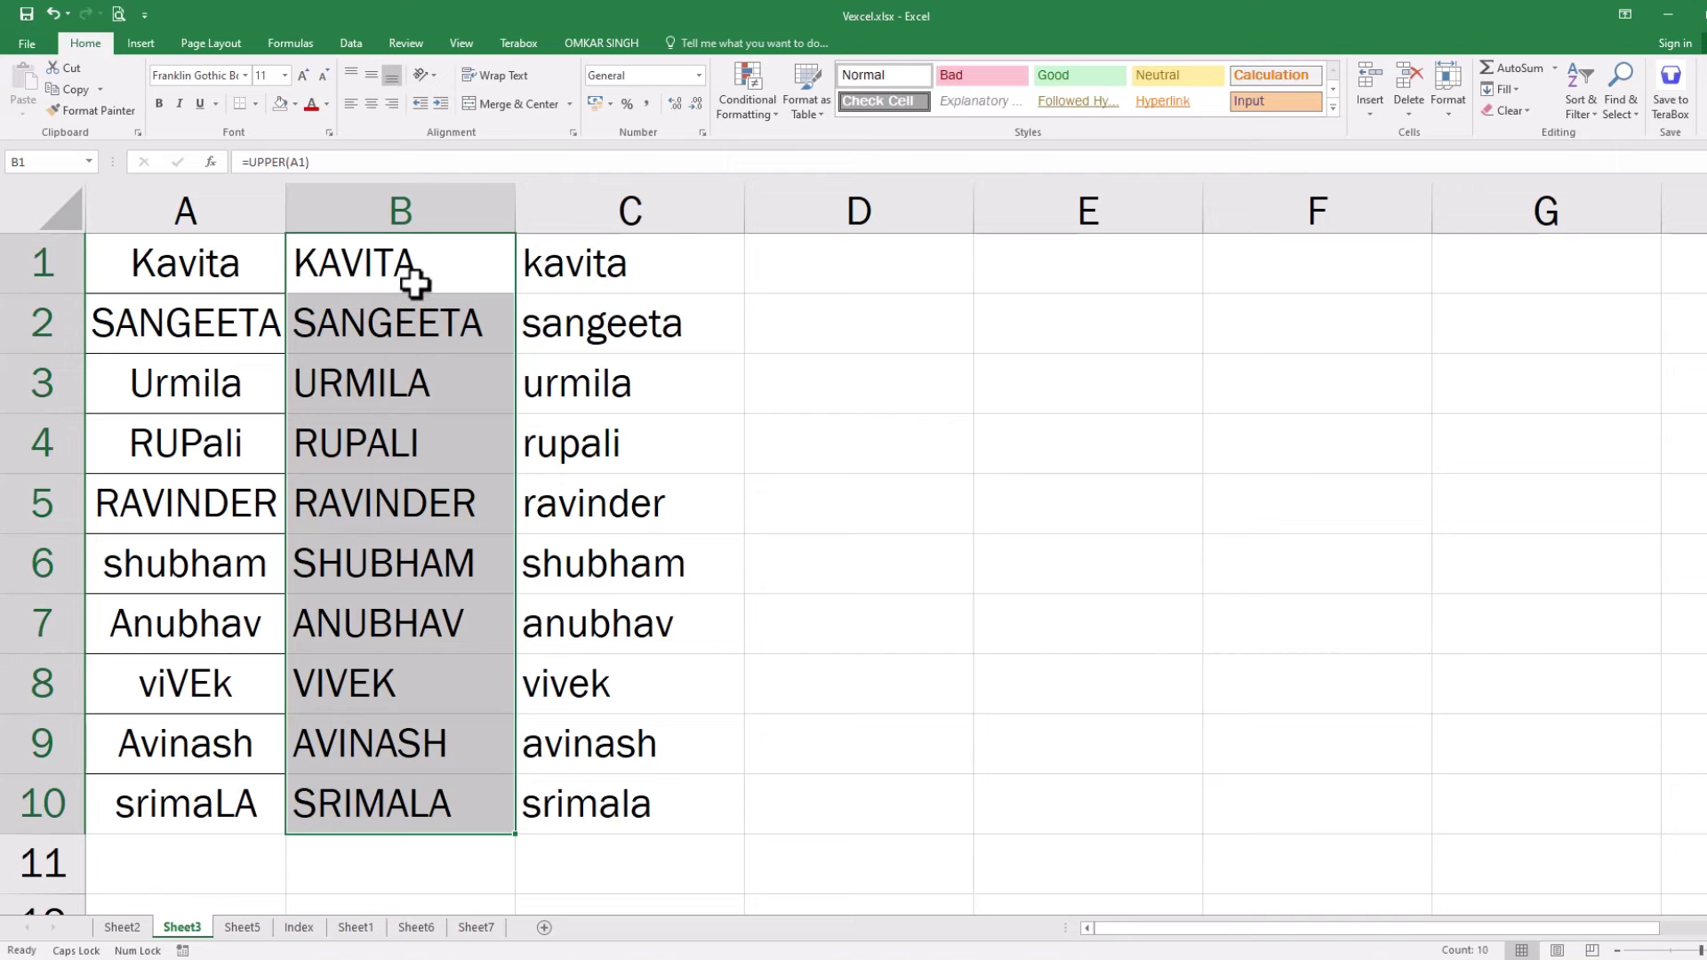
Step: Copy B1:B10 and Paste Special into E1 as values only
right_click(396, 271)
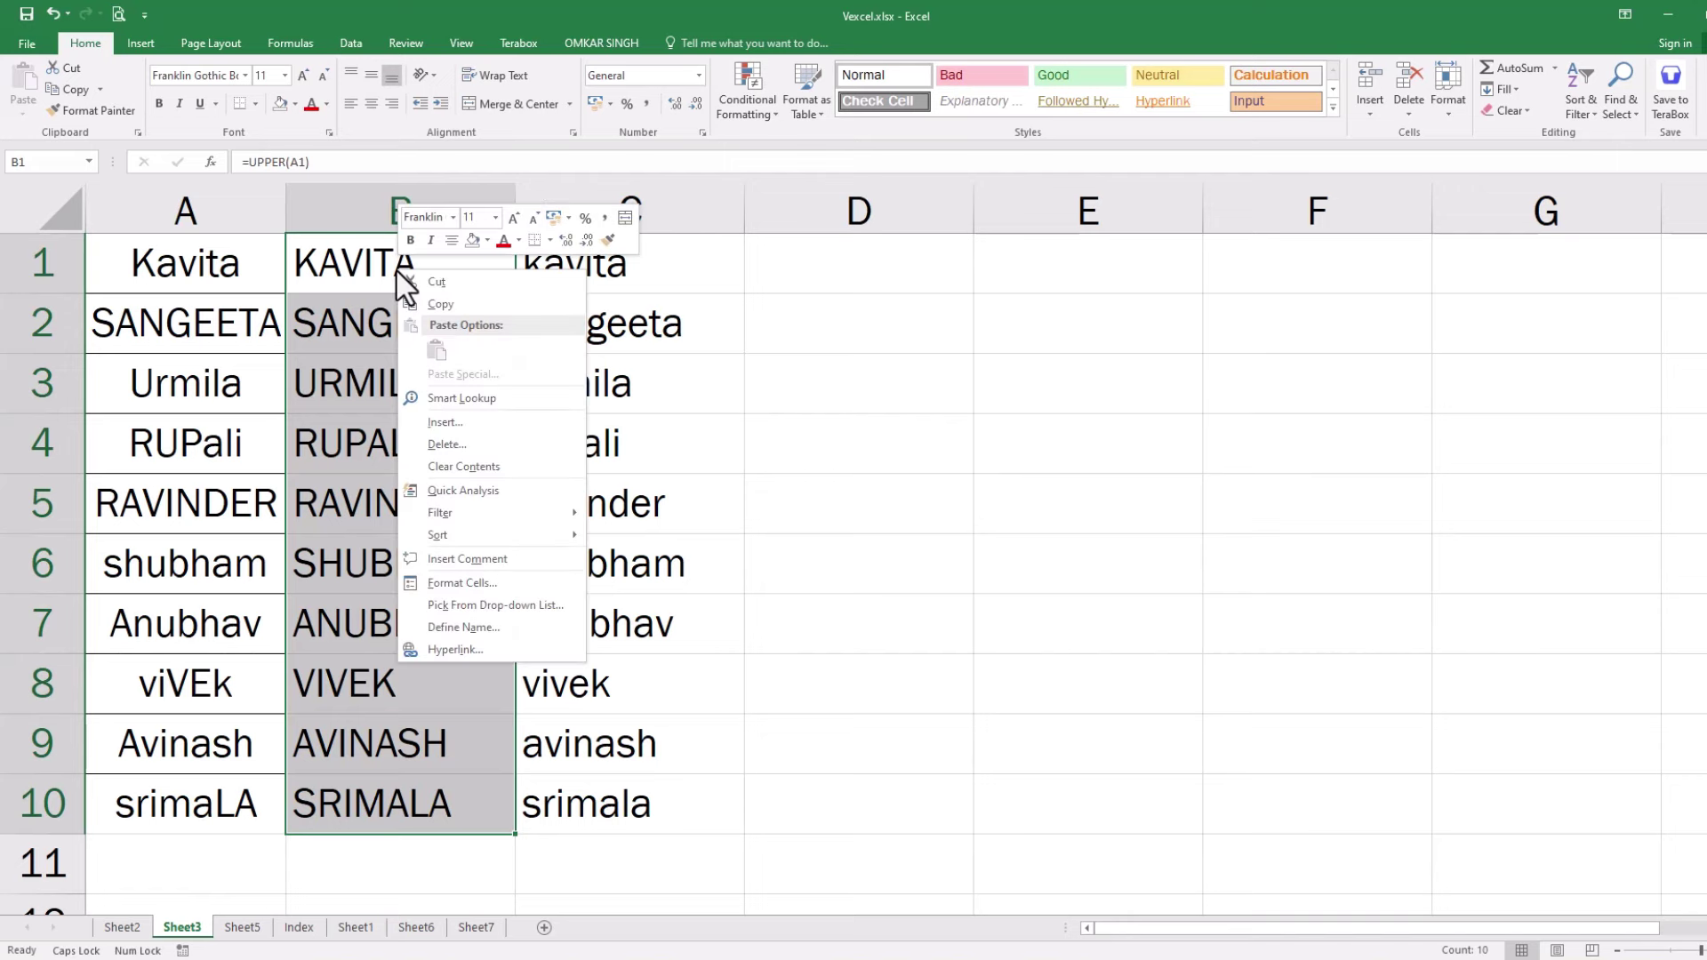
left_click(435, 303)
left_click(1037, 268)
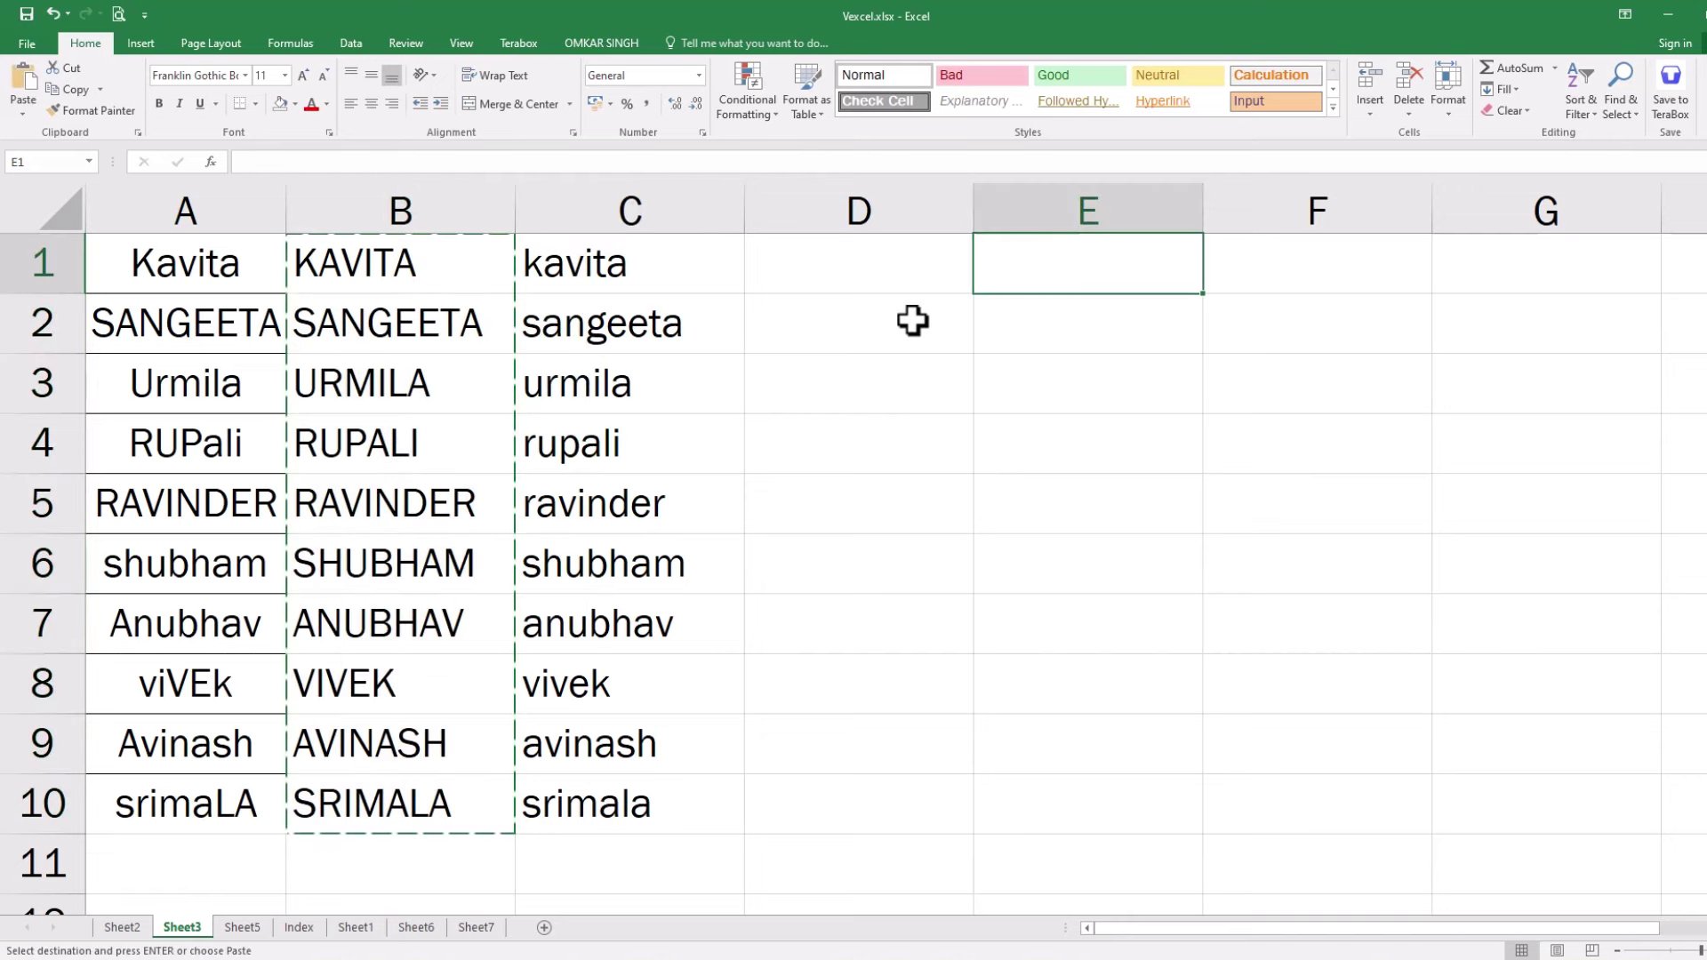
right_click(1032, 272)
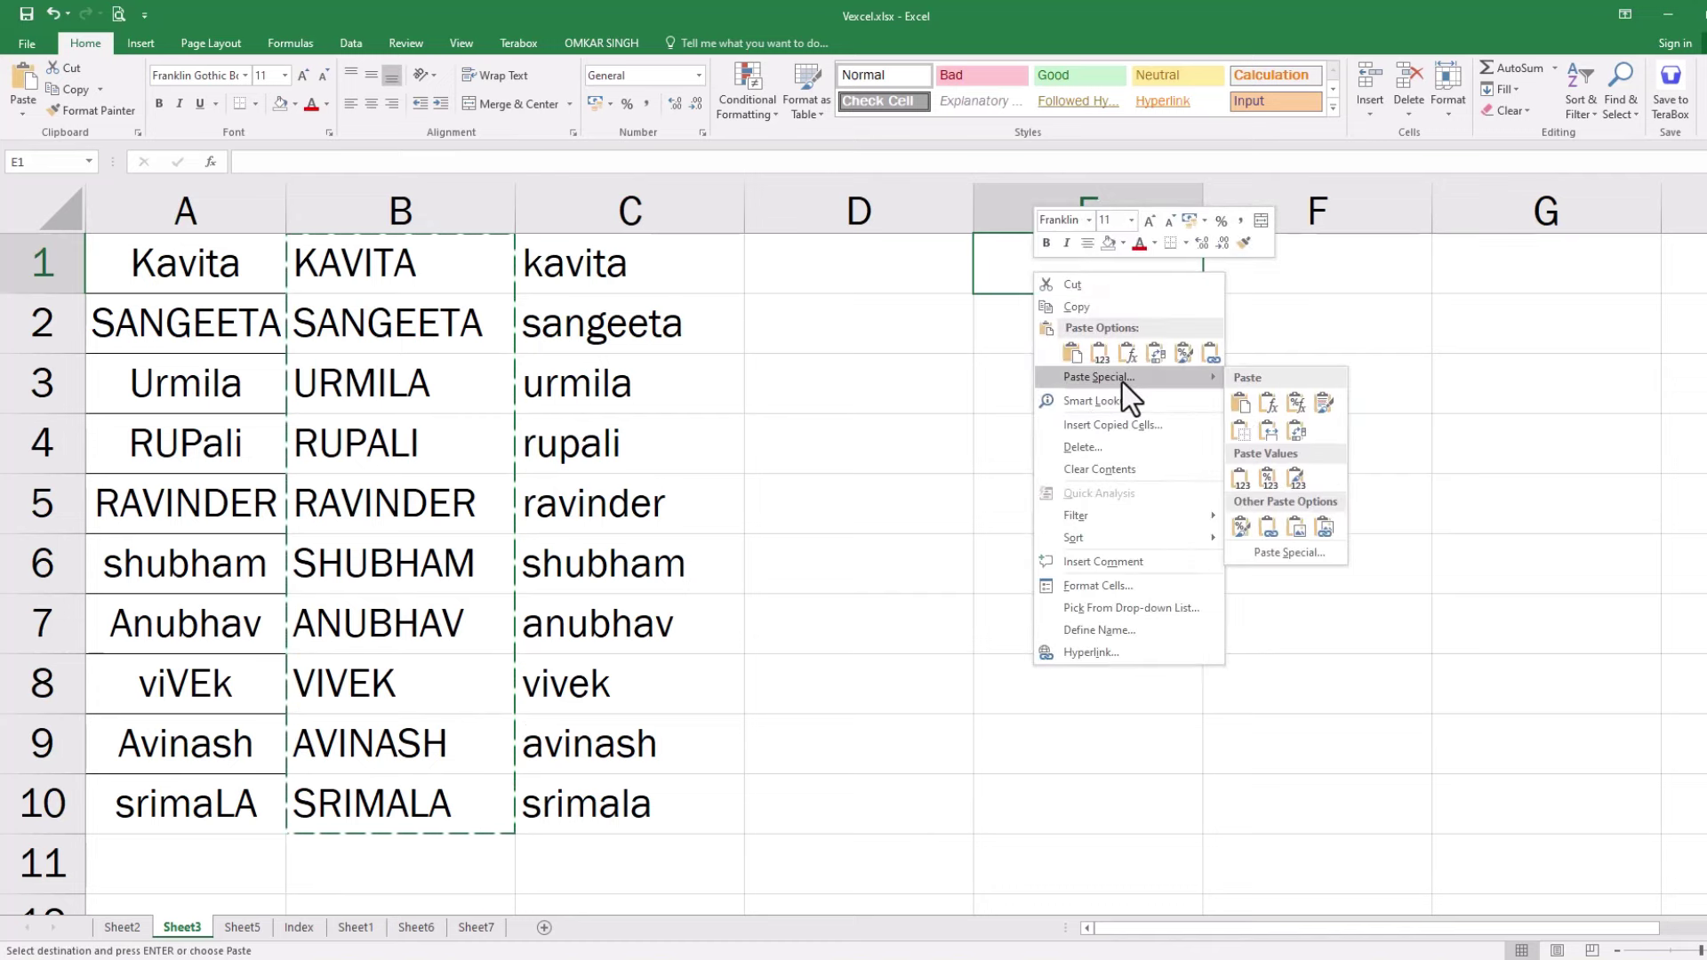
left_click(1120, 381)
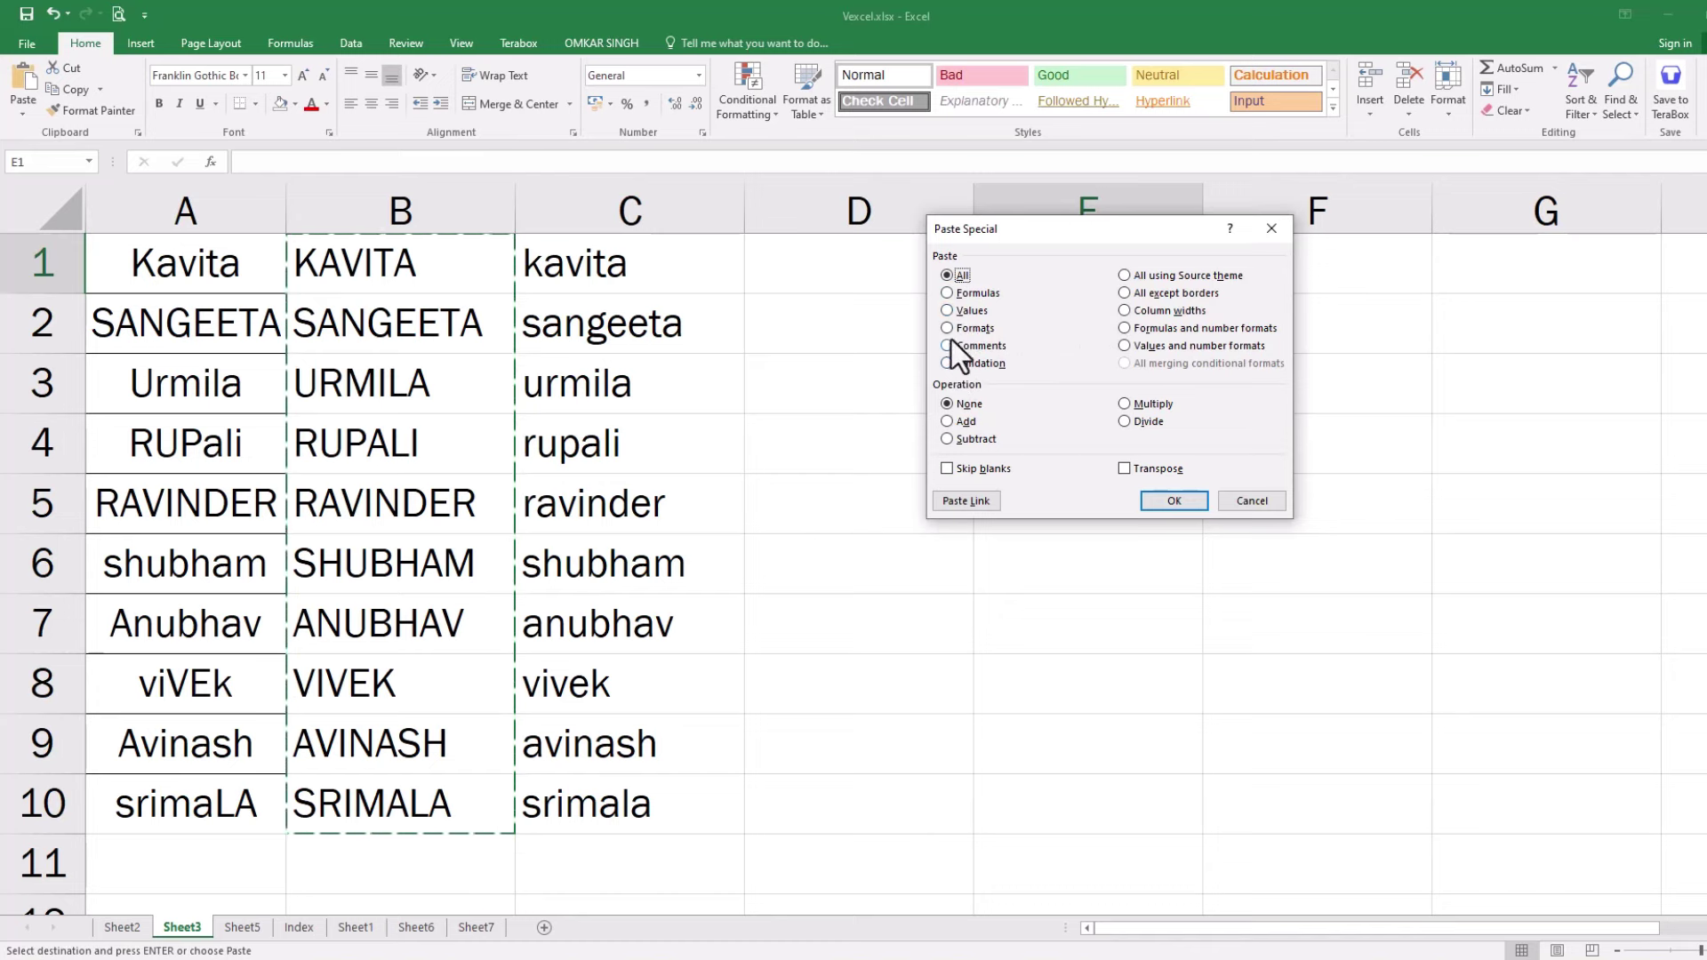
left_click(948, 311)
left_click(1176, 500)
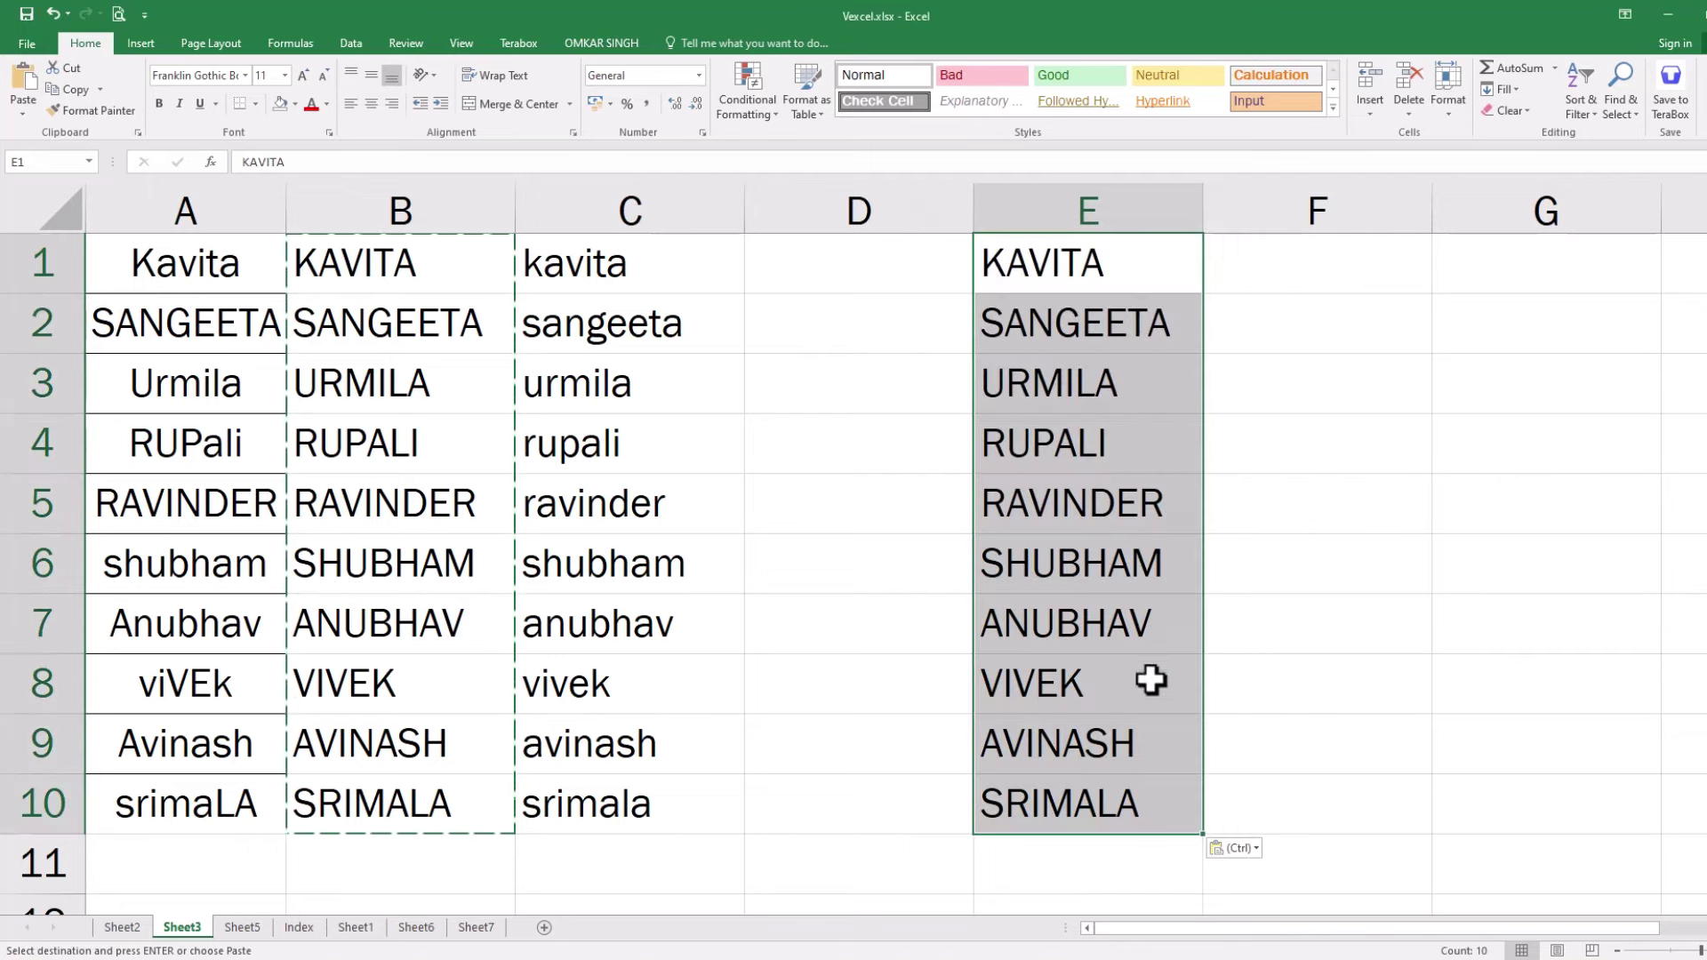
Step: Check that E1:E10 now hold plain uppercase names, not formulas
left_click(1211, 583)
left_click(1111, 271)
left_click(1105, 362)
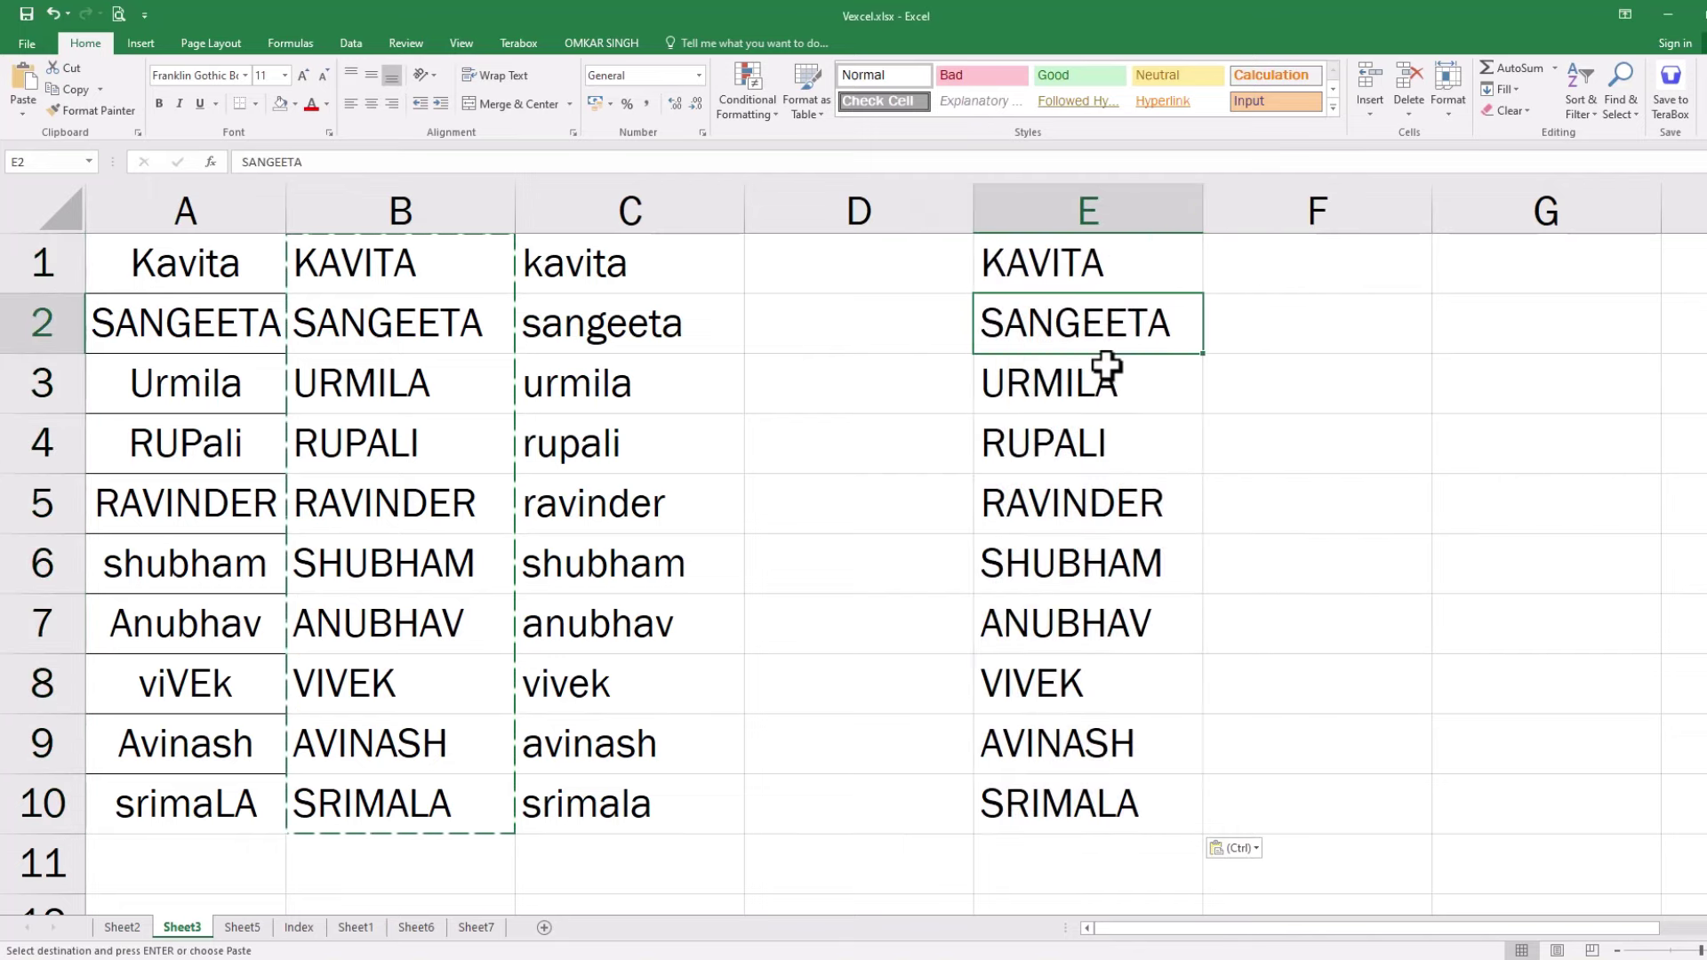
left_click_drag(1100, 259, 1087, 783)
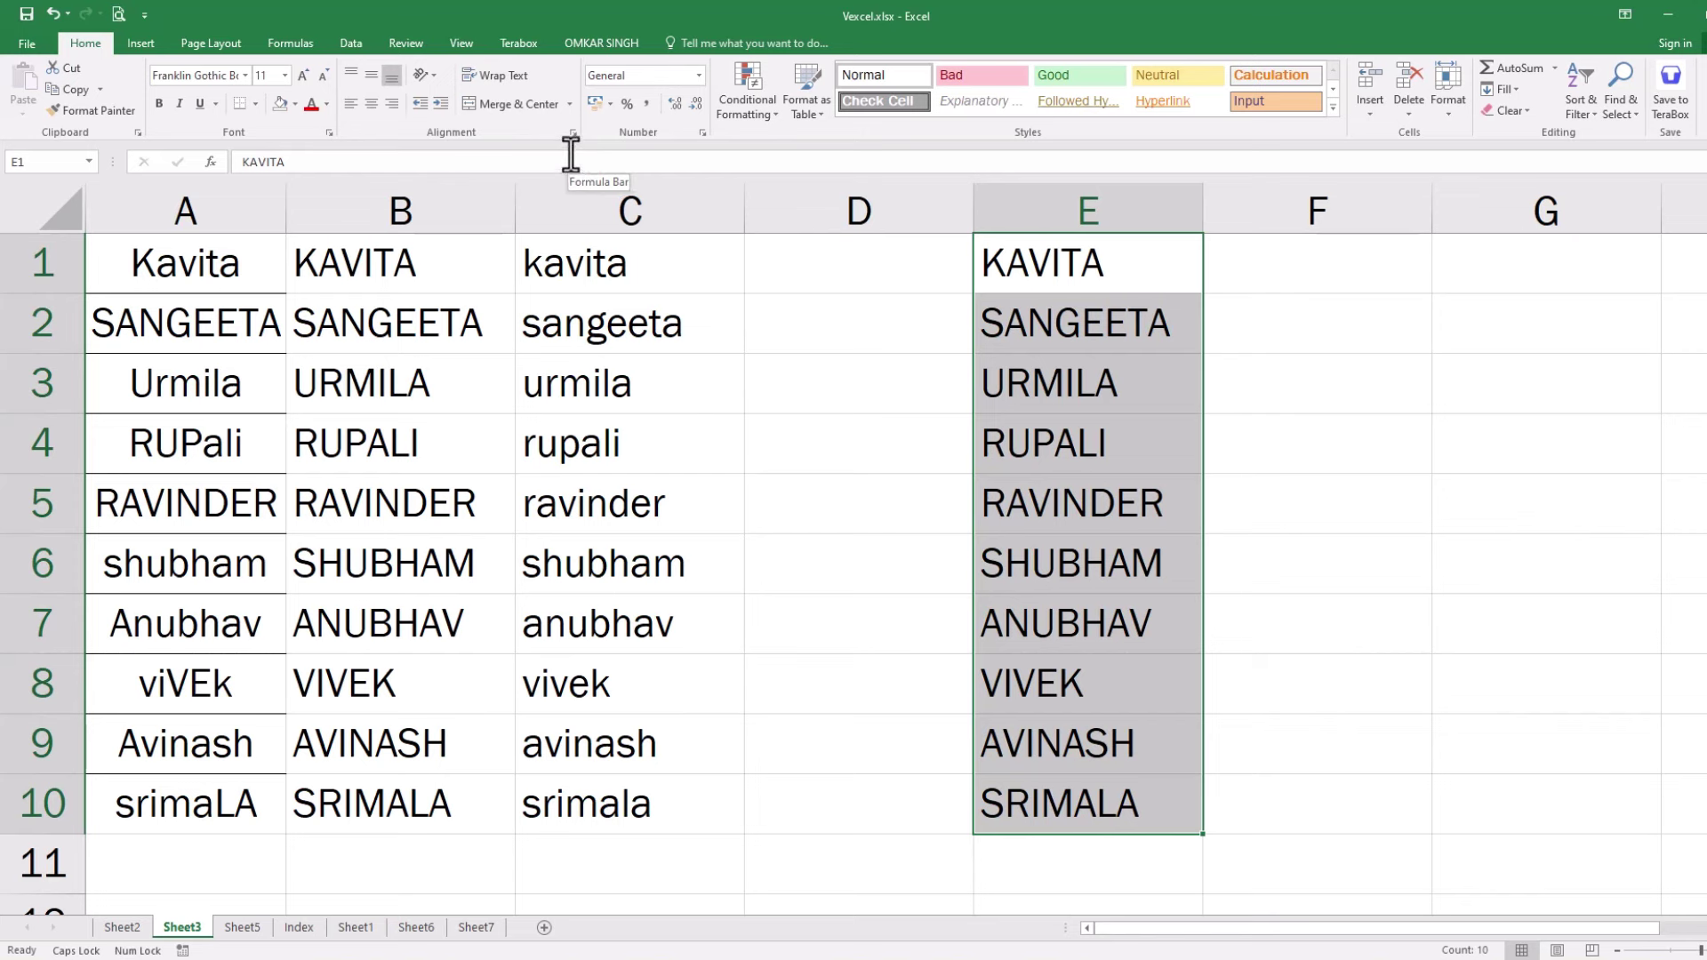
left_click(1046, 260)
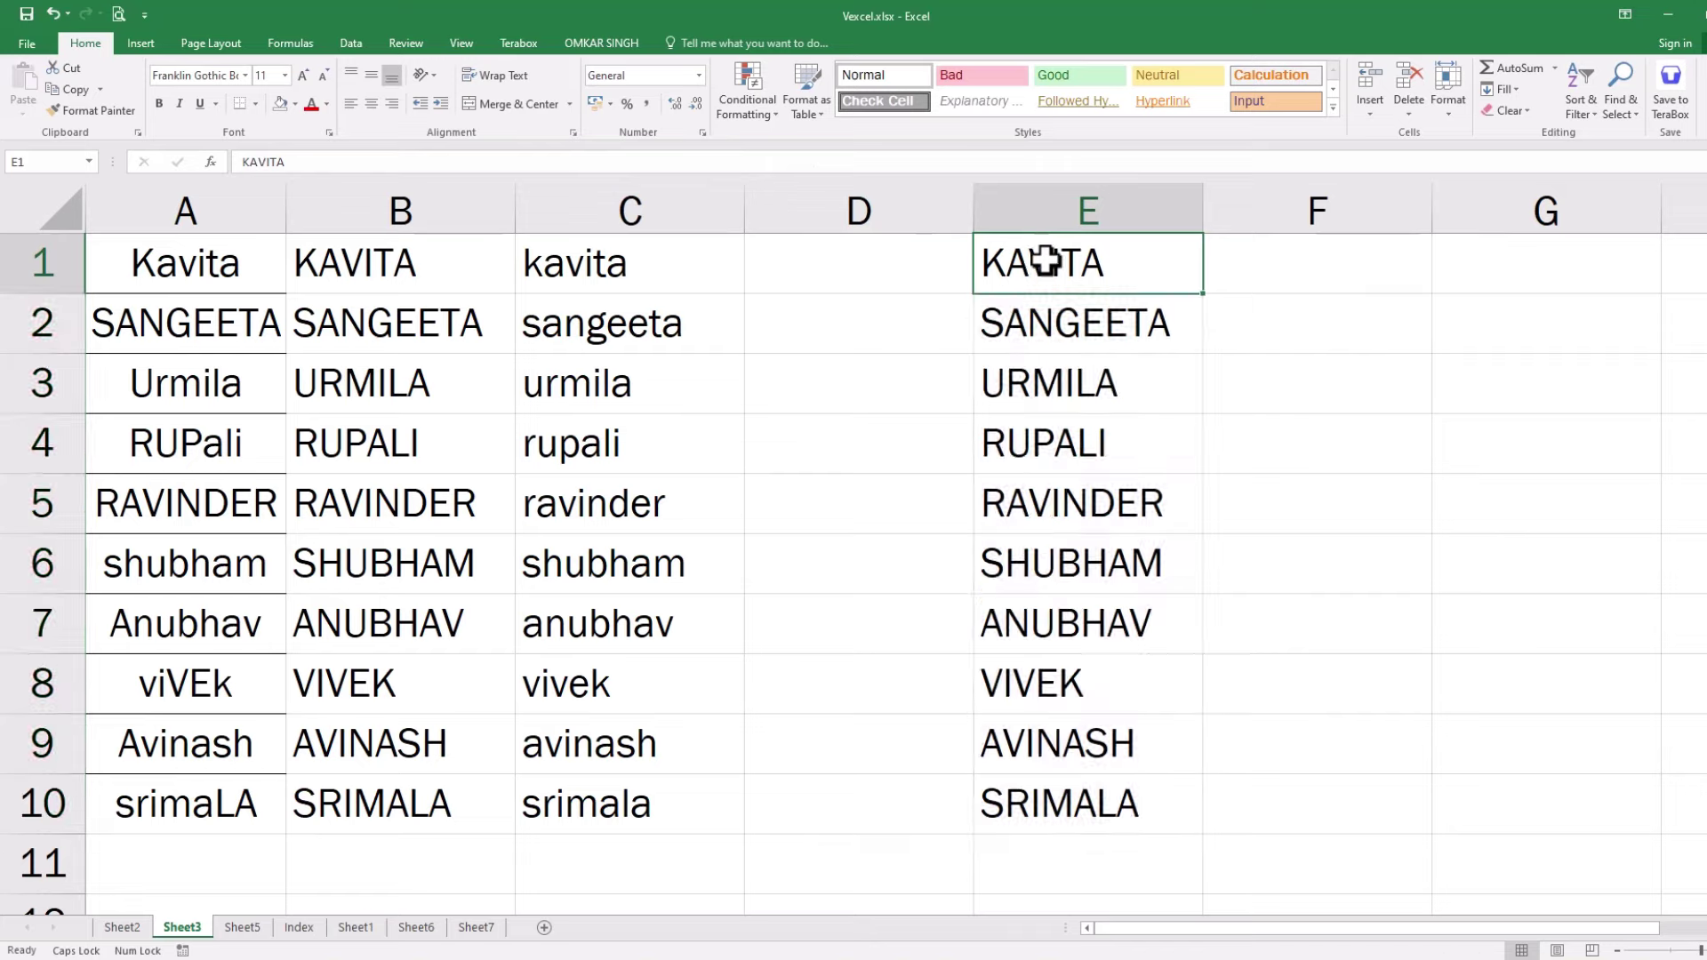
scroll(710, 340, "down", 4)
scroll(710, 561, "up", 3)
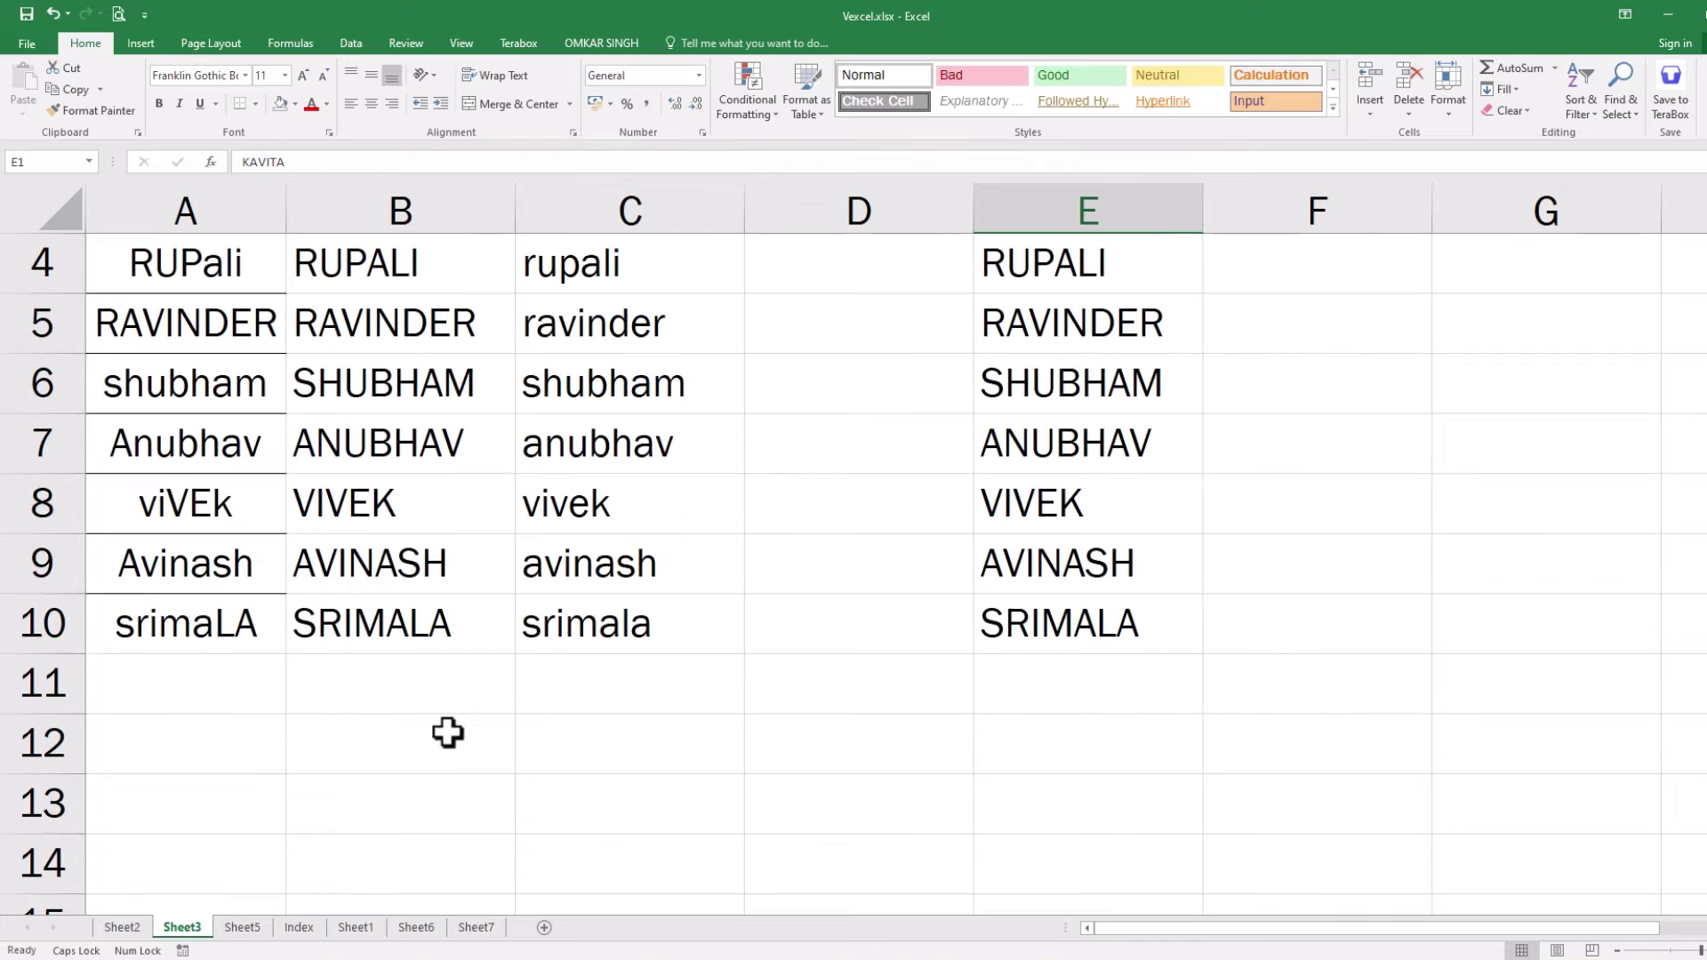
scroll(436, 702, "down", 1)
Step: Enter 23456, 48635 and 39485 into B13:B15
left_click(427, 645)
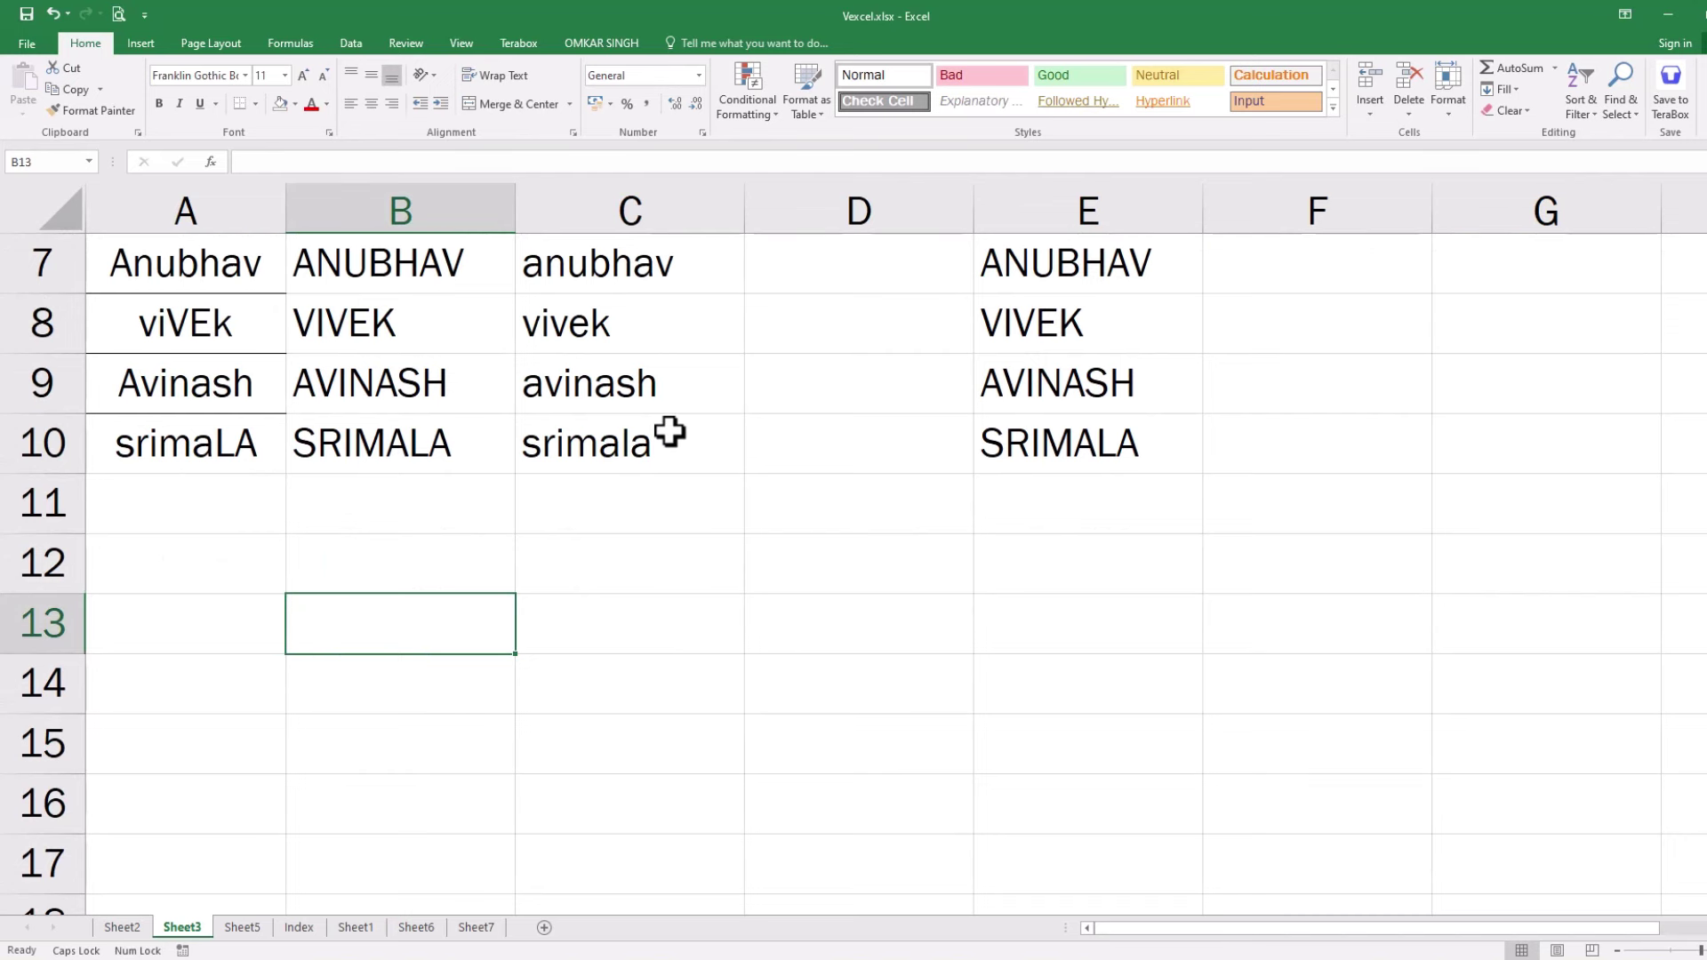
type("23456")
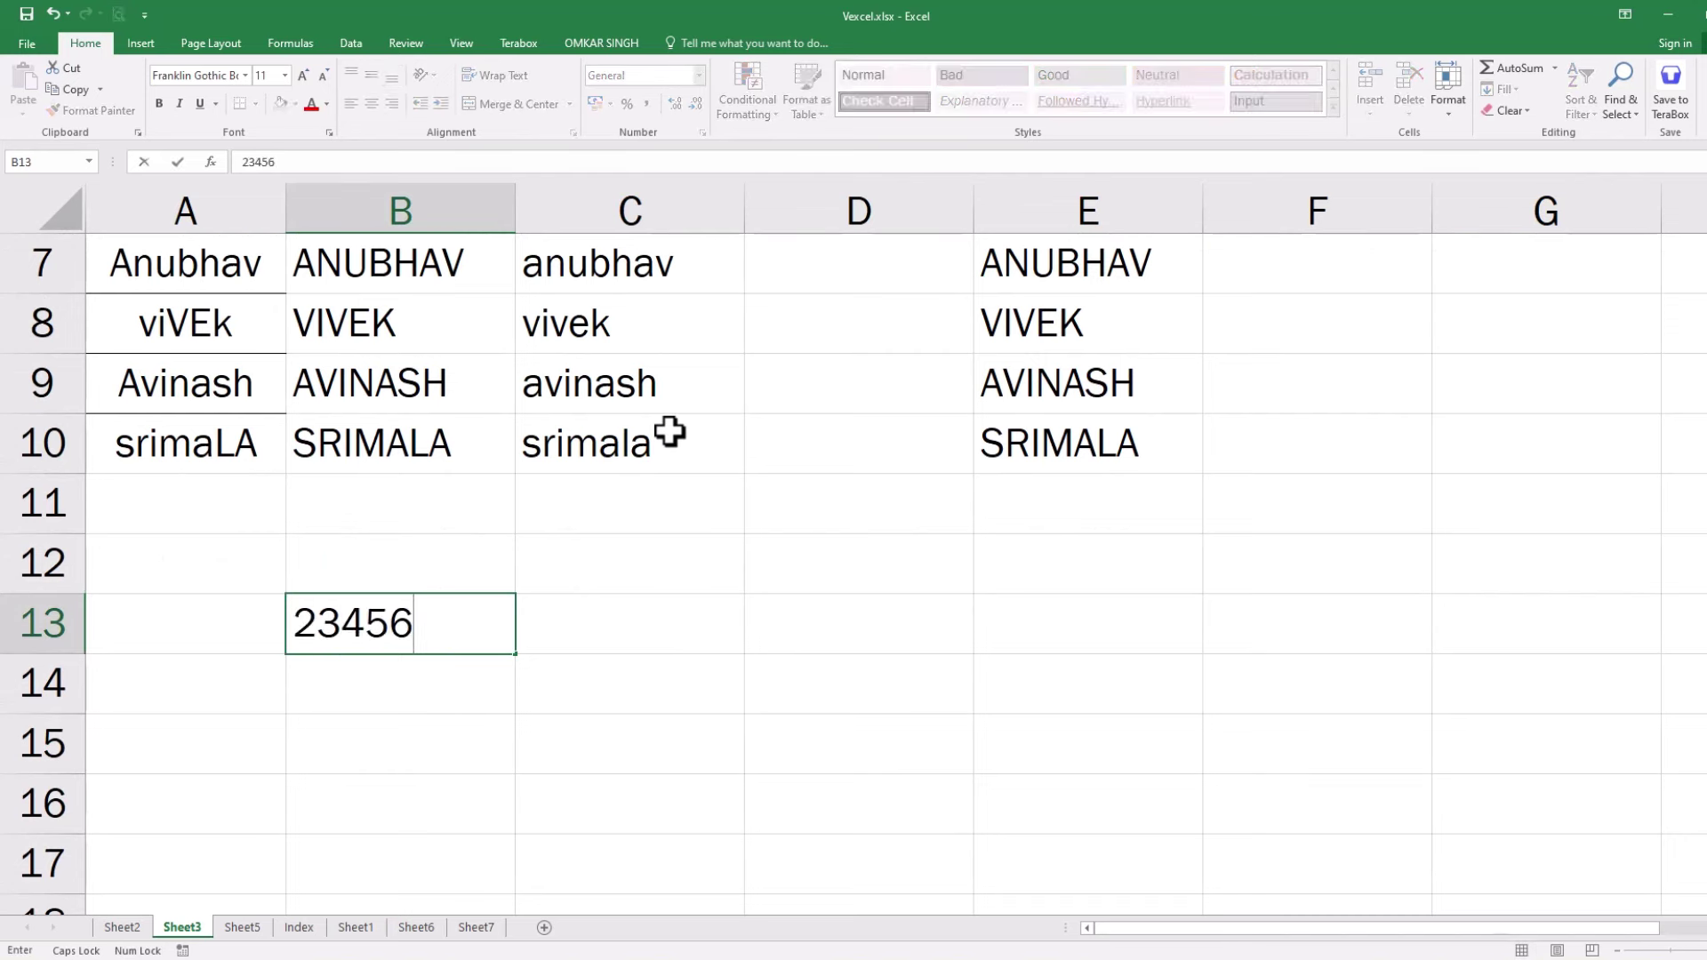
key("Return")
type("486")
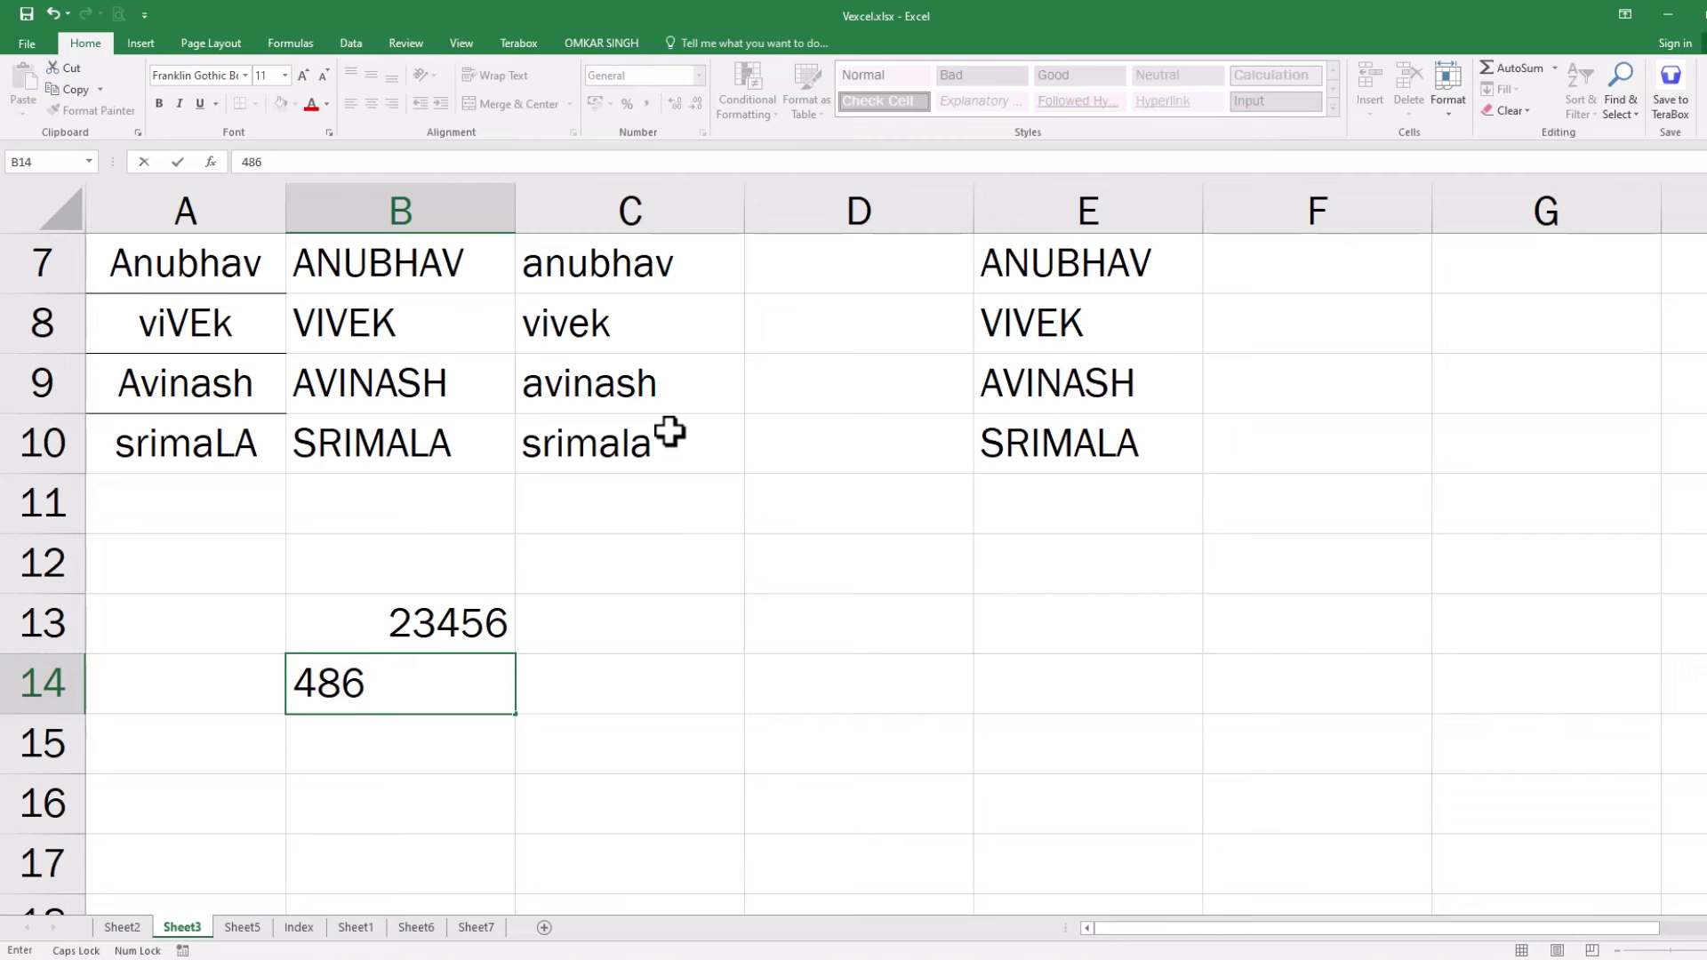
type("35")
key("Return")
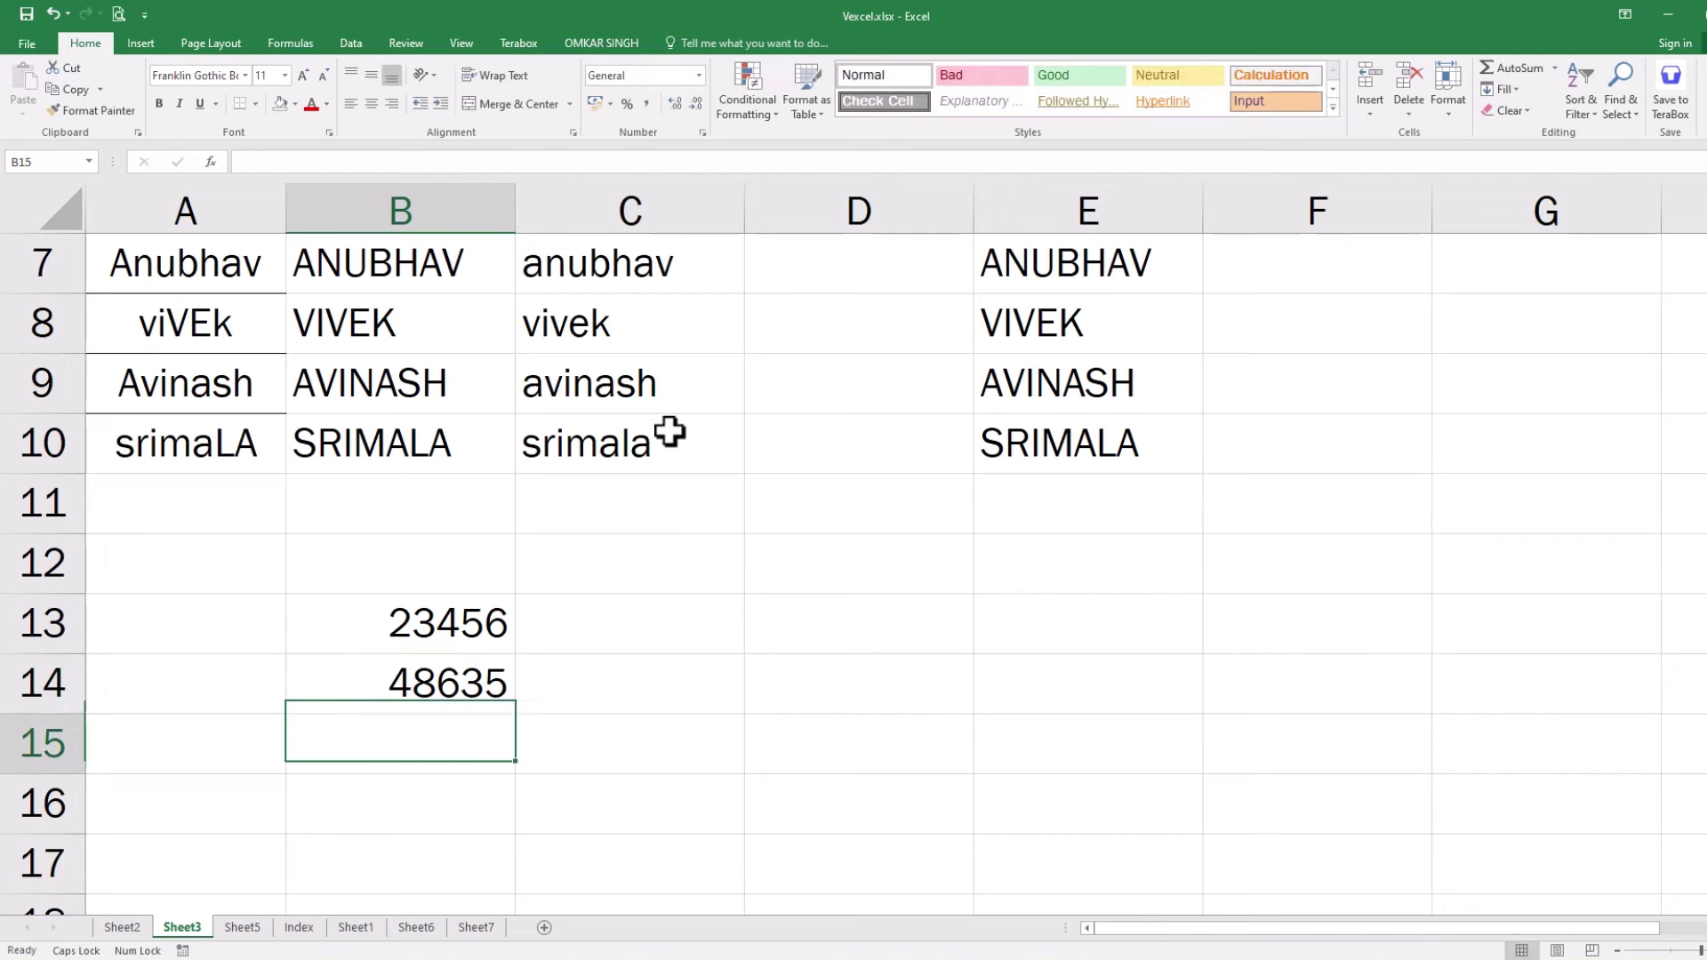
type("39")
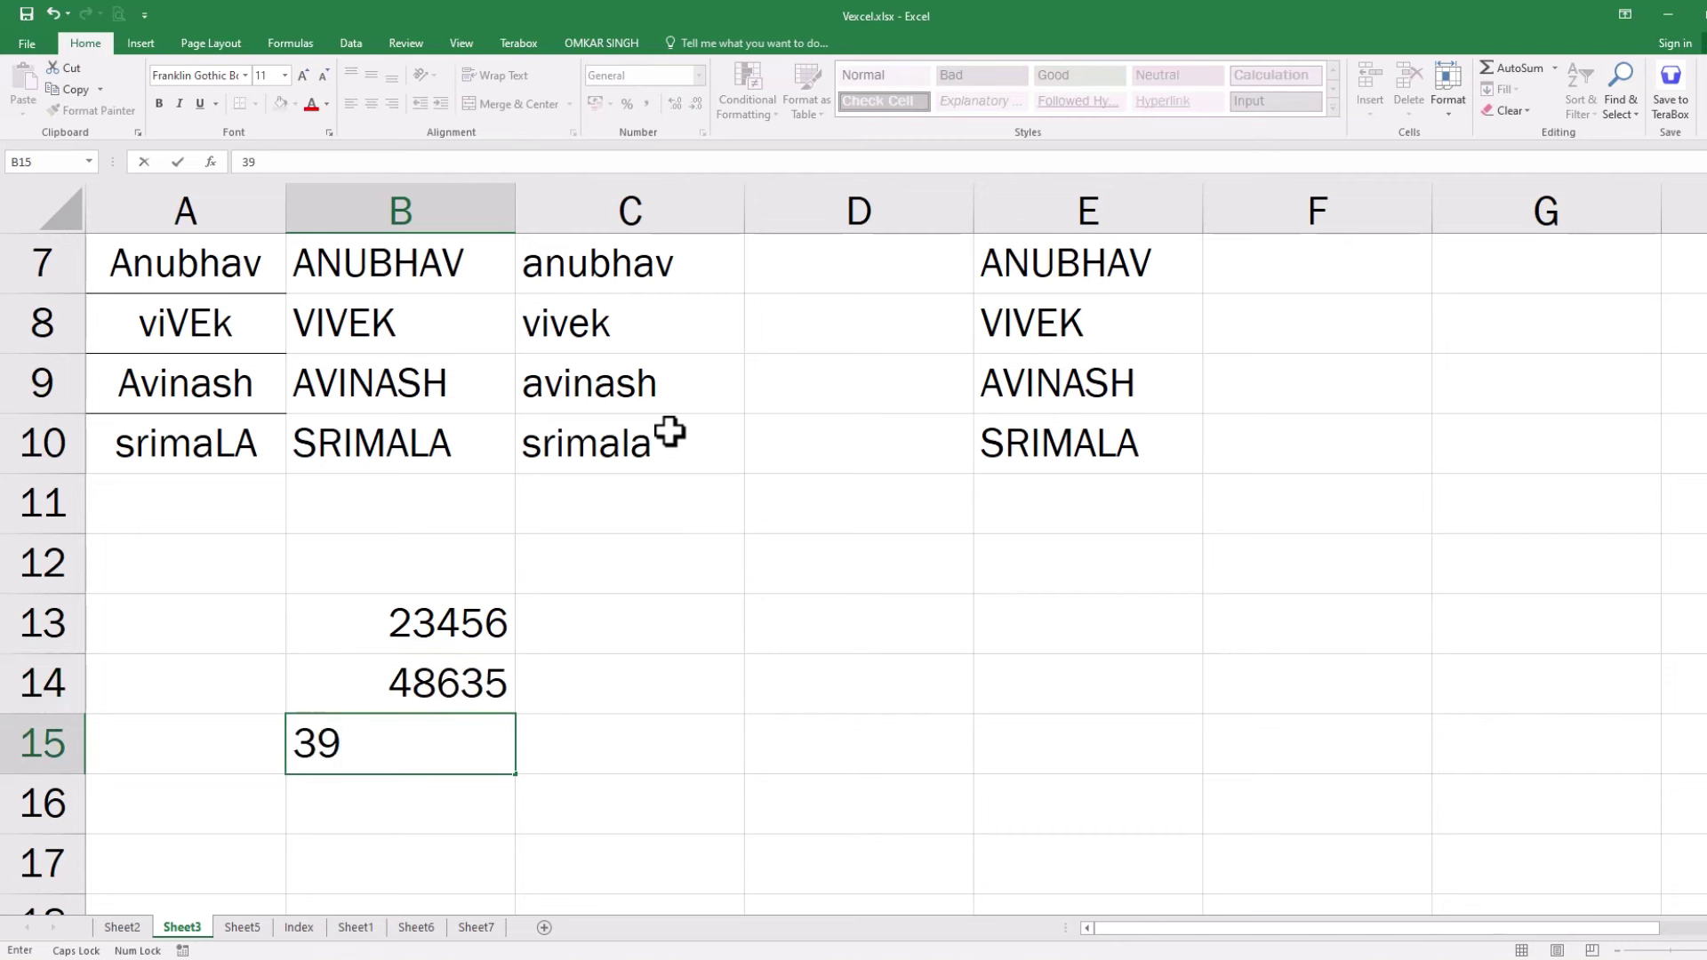
type("485")
key("Return")
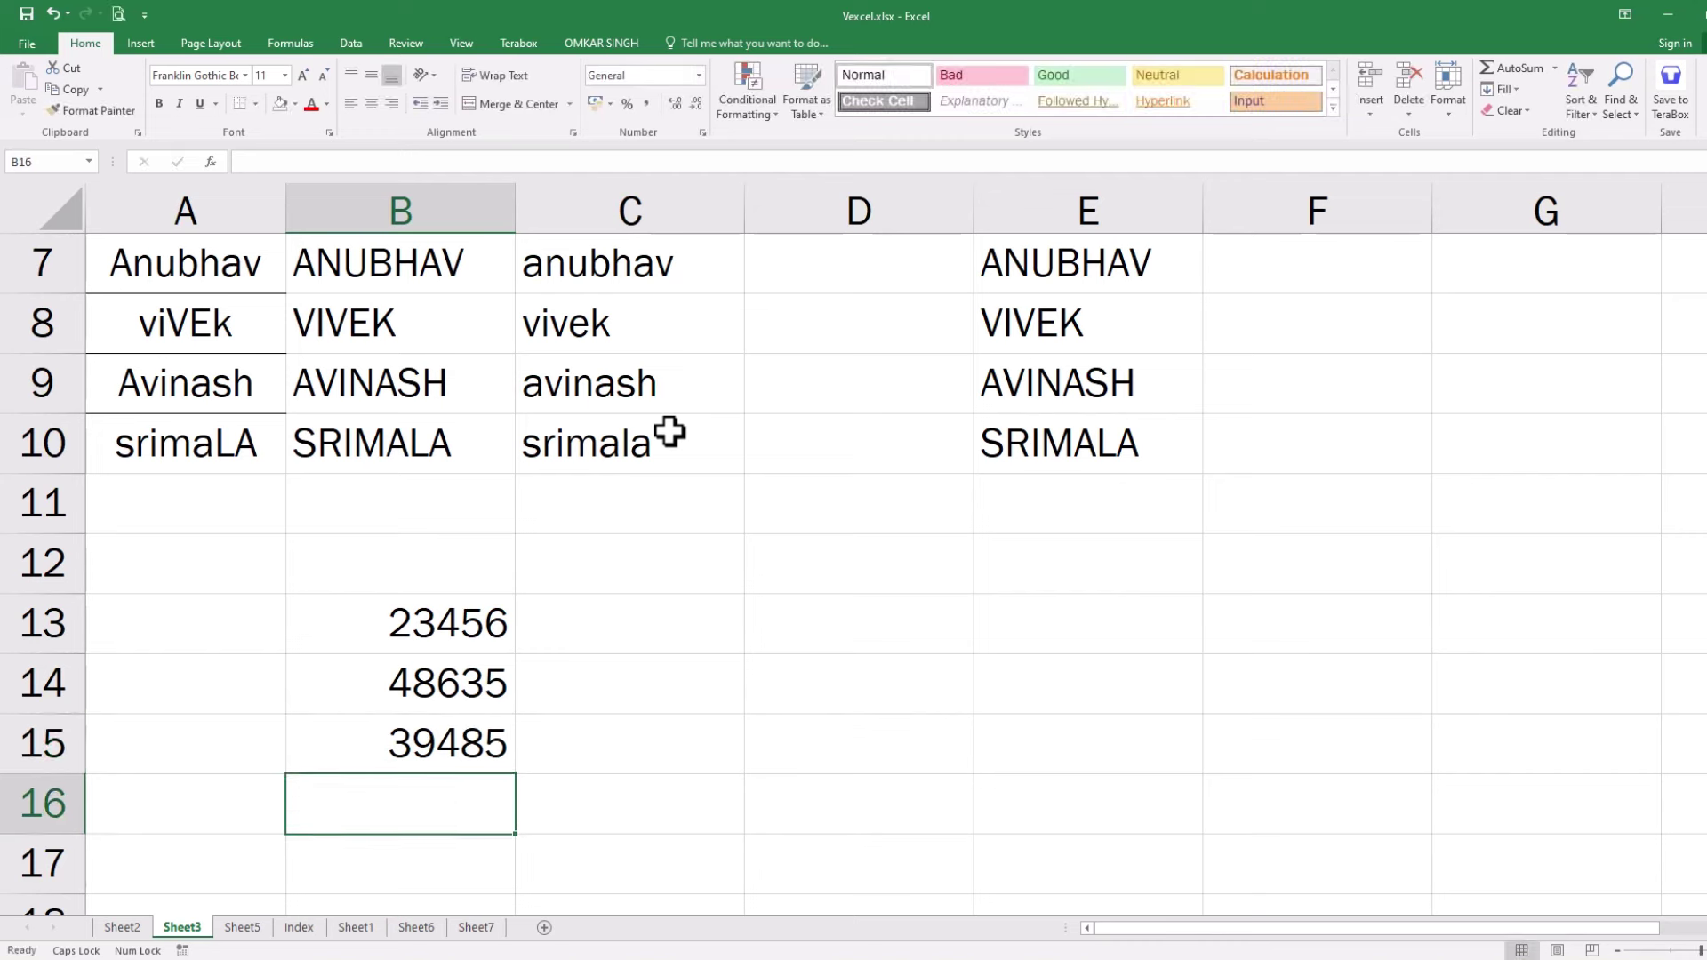
Step: Put 9 in C13 and fill it down to C15 with Ctrl+D
key("Up")
key("Right")
key("Up")
key("Up")
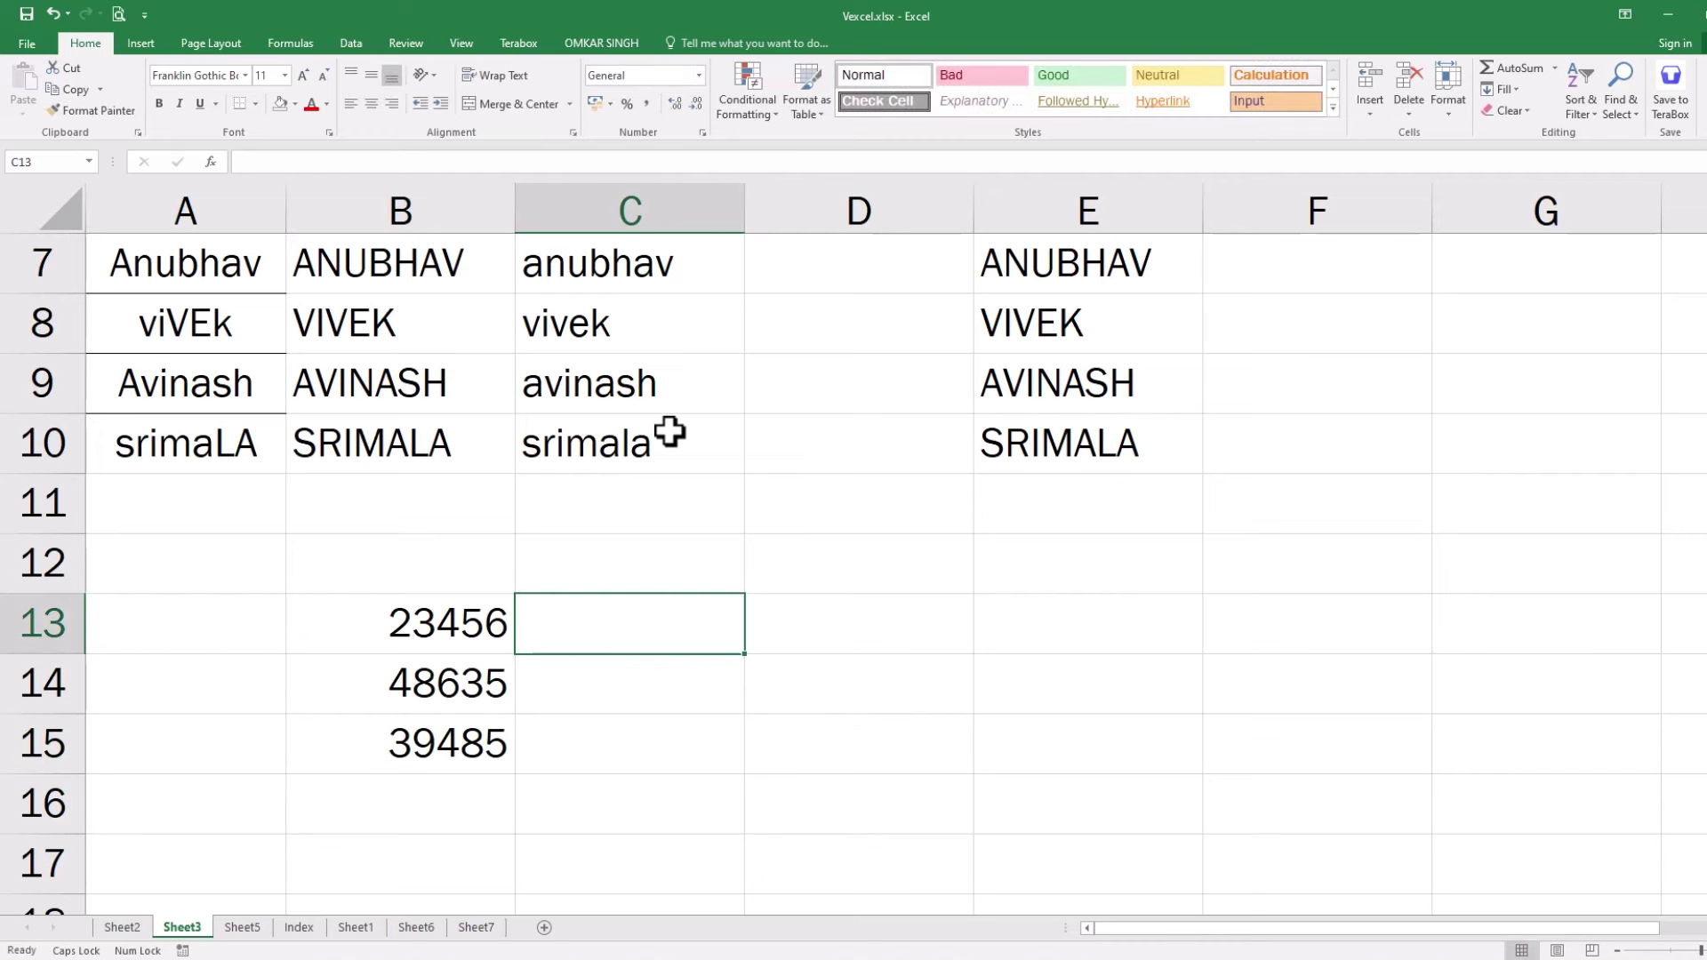
type("9")
key("ctrl+Return")
key("shift+Down")
key("shift+Down")
key("ctrl+d")
key("Right")
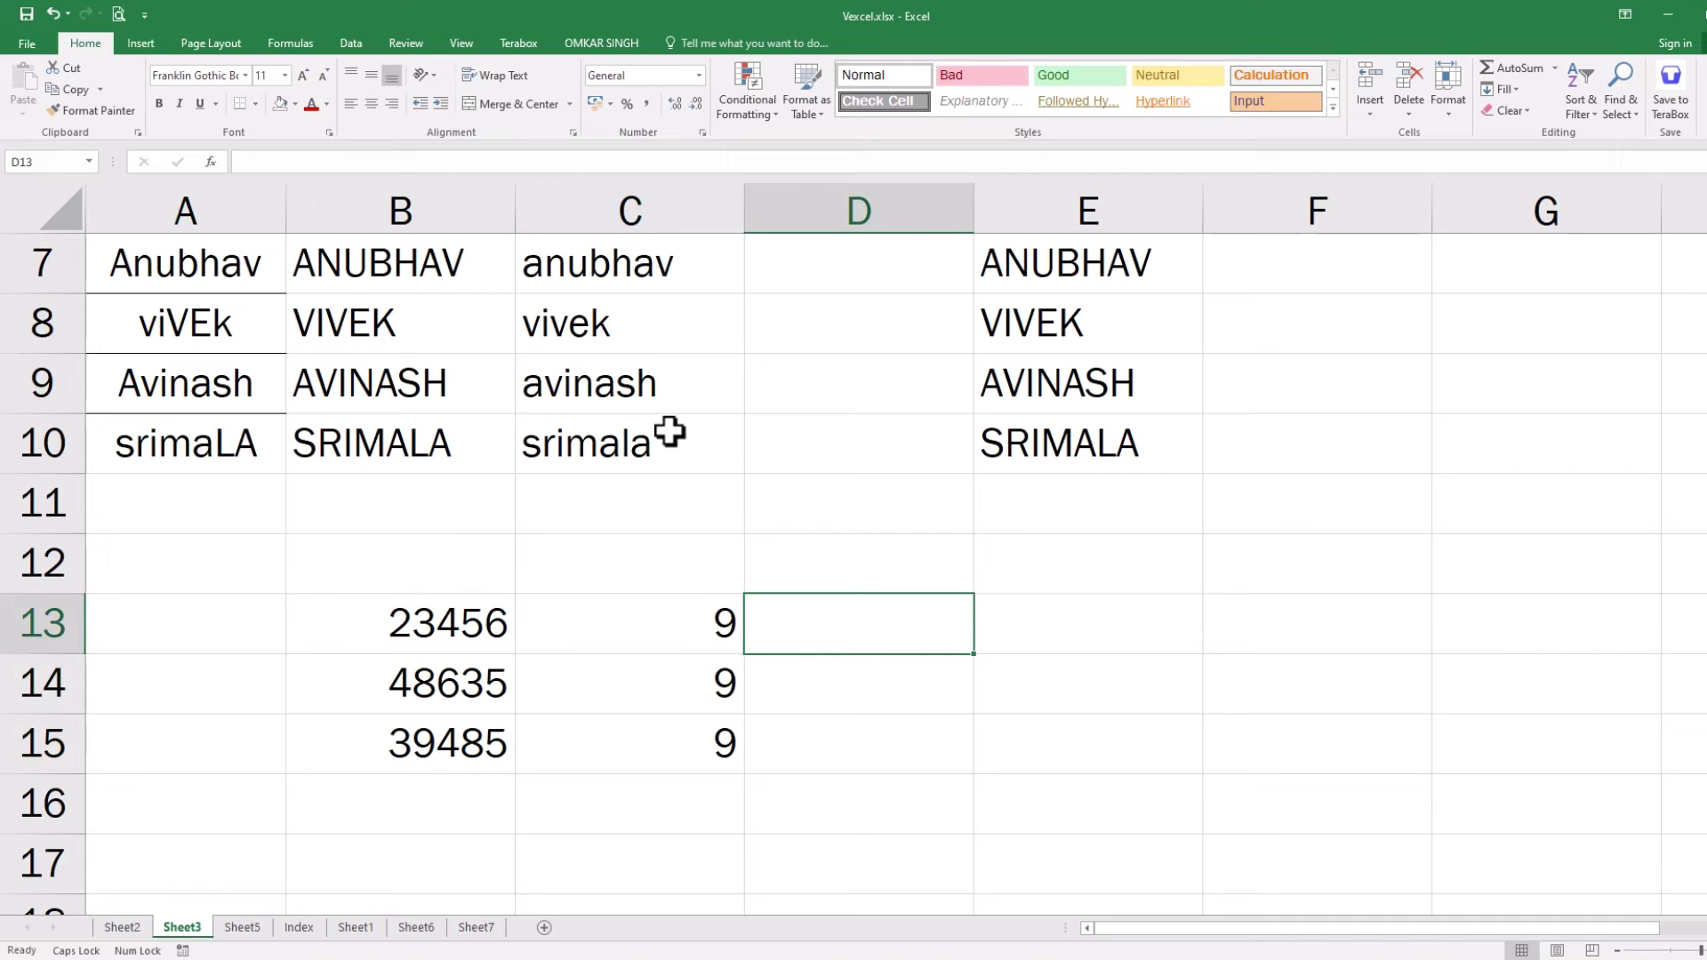
Step: Enter =B13/C13 in D13 and fill it down to D15
type("=")
key("Left")
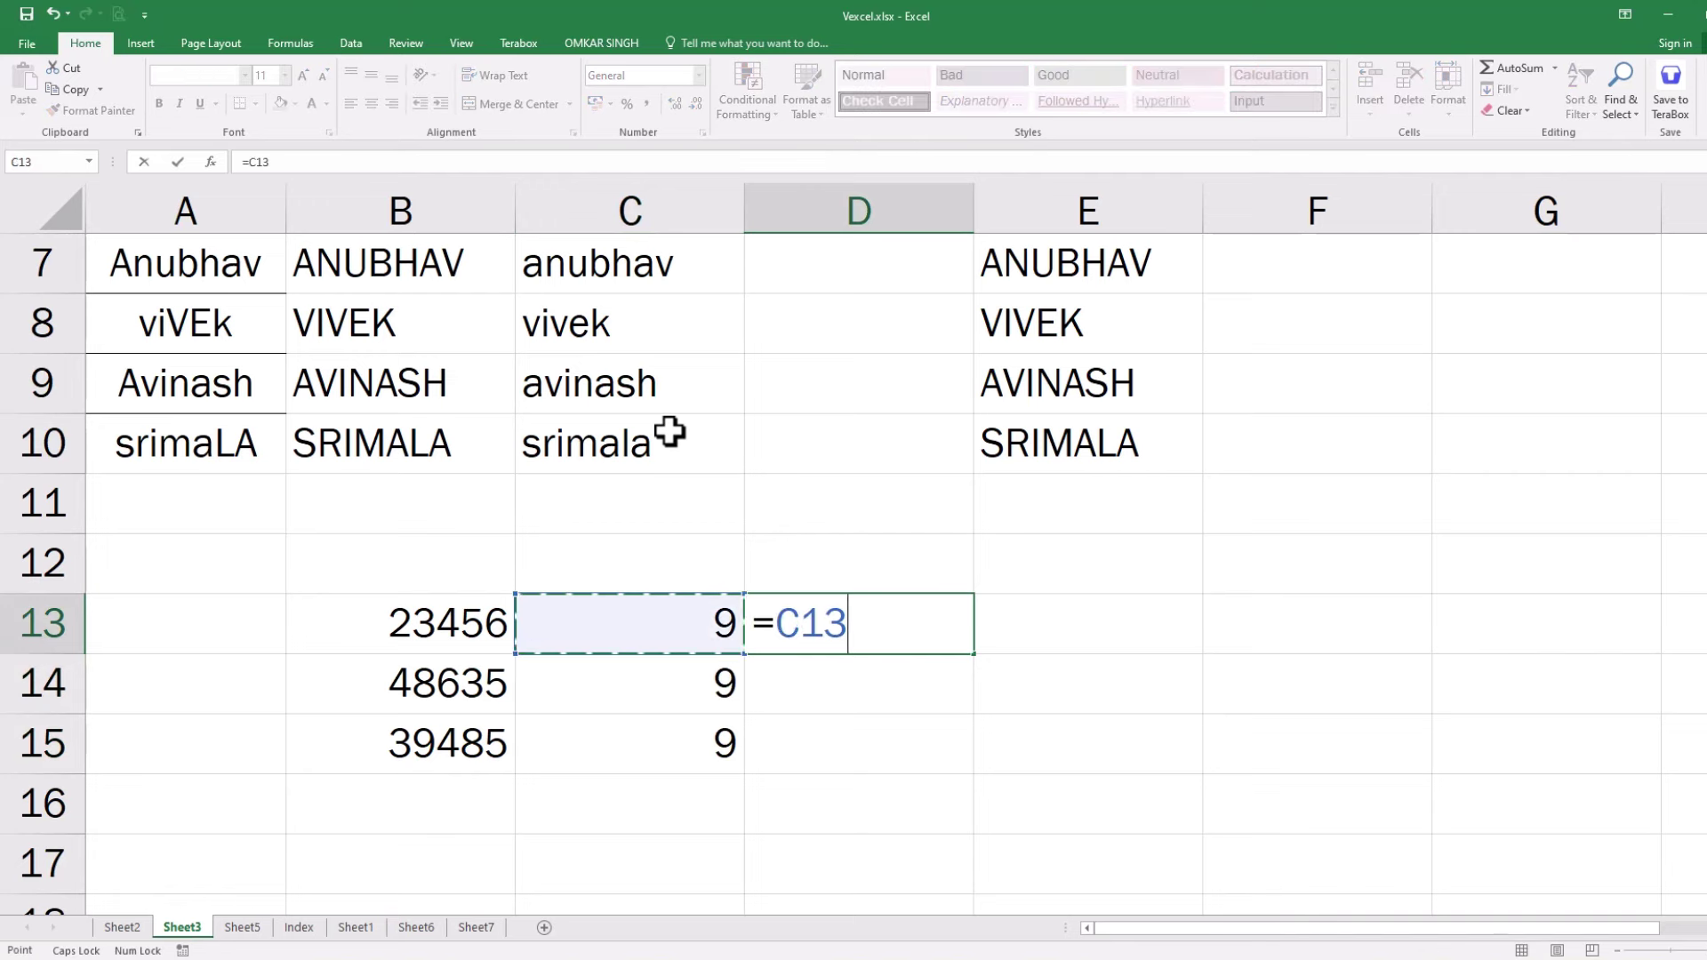
key("Left")
type("/")
key("Left")
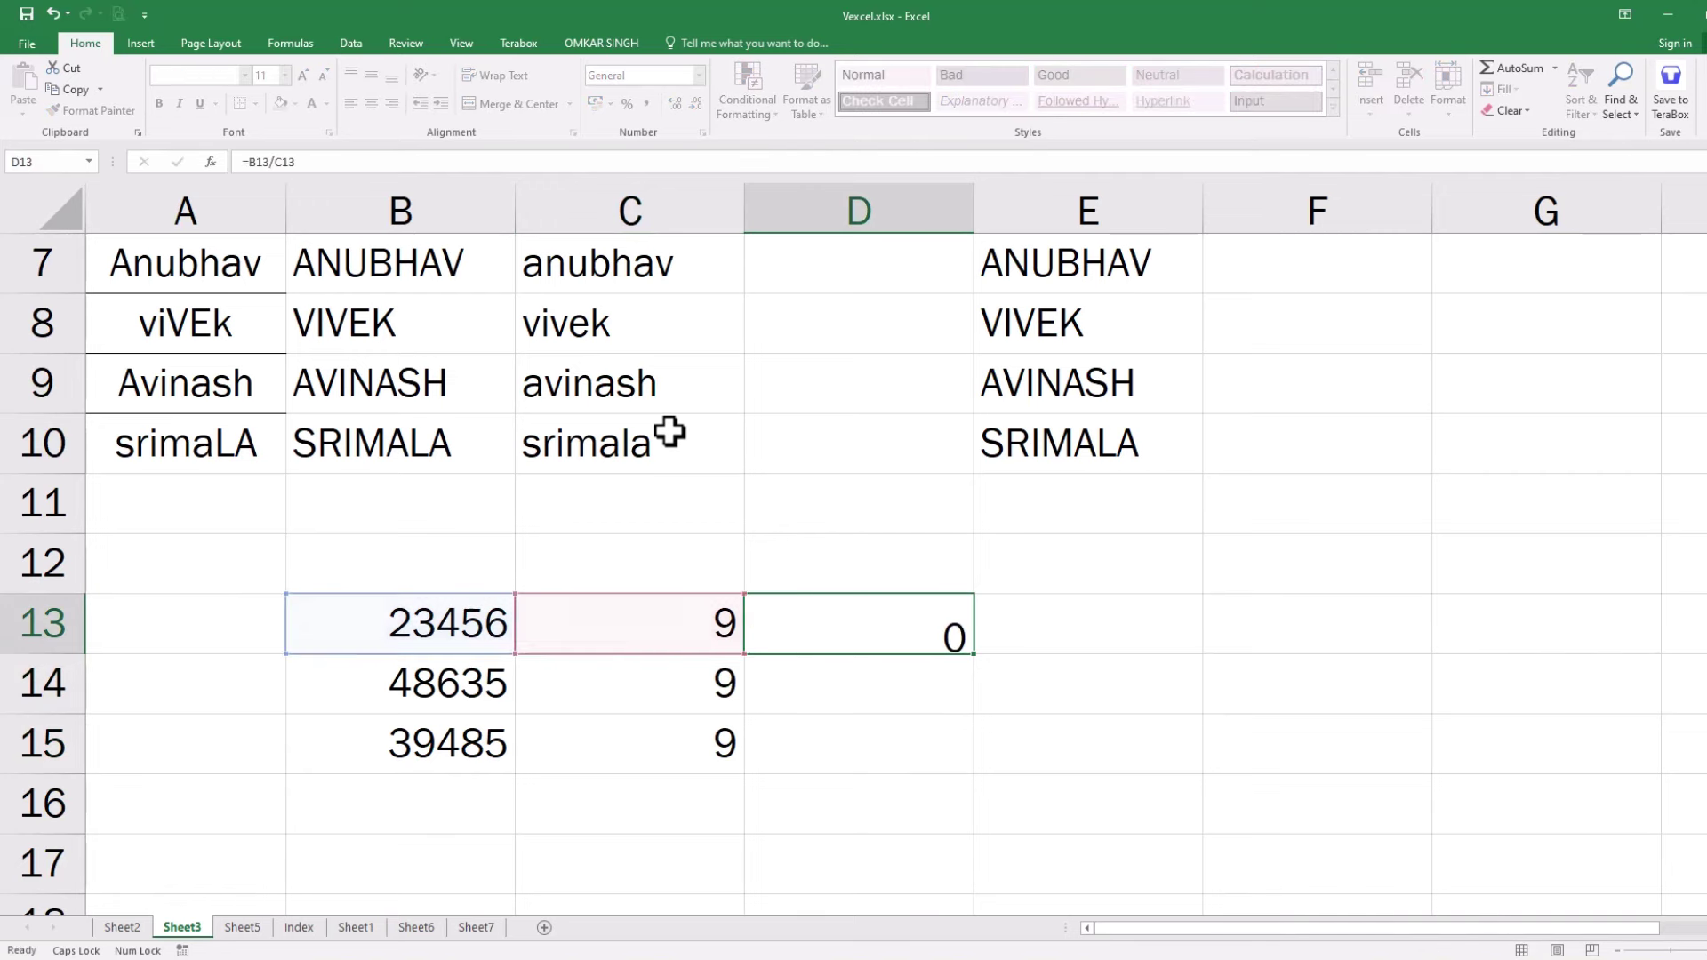
key("ctrl+Return")
key("shift+Down")
key("shift+Down")
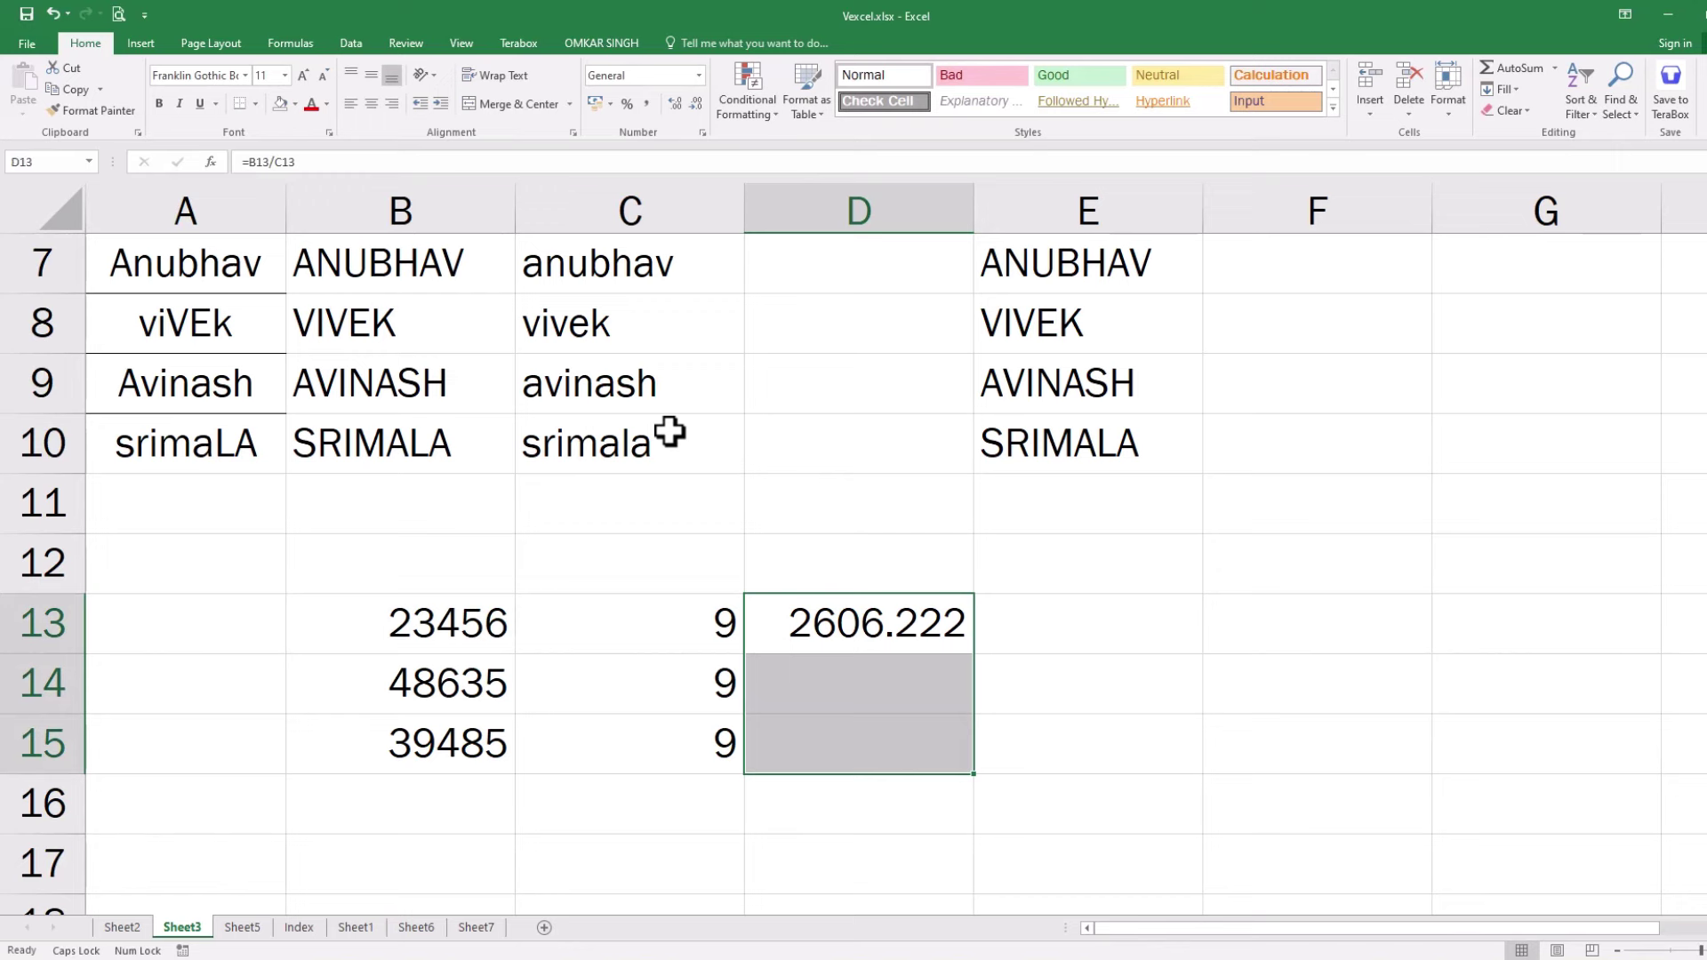
key("ctrl+d")
key("Down")
key("Up")
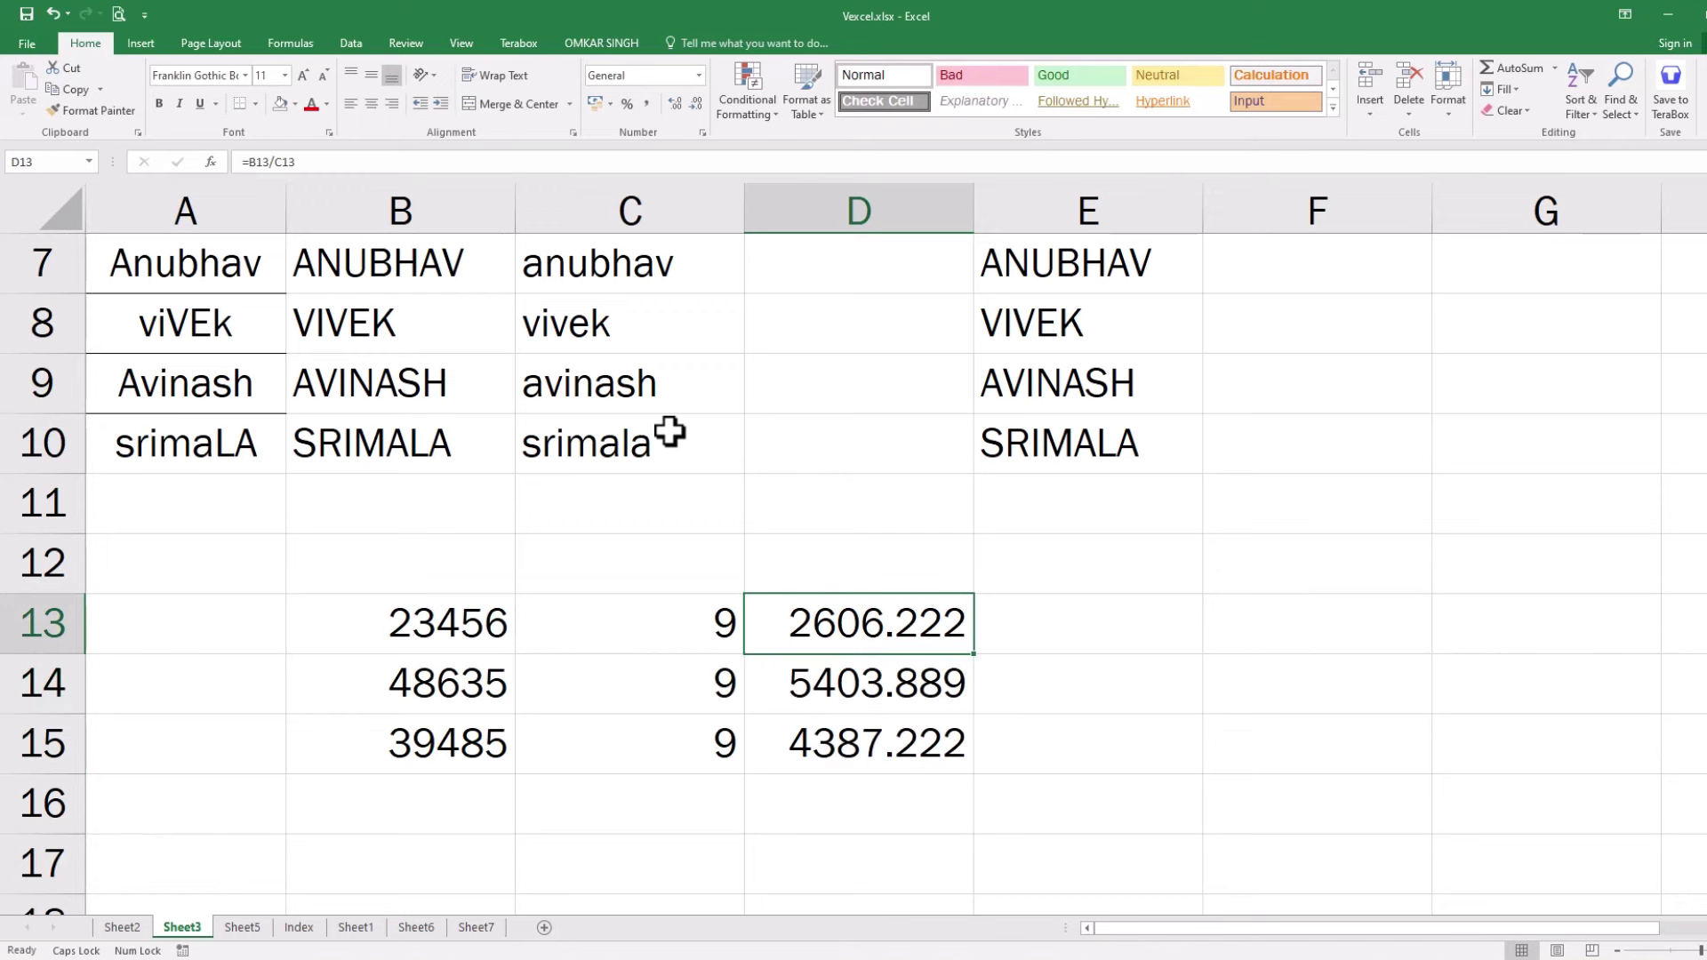
Step: Copy D13:D15 and paste it back over itself as values only
left_click_drag(956, 612, 935, 763)
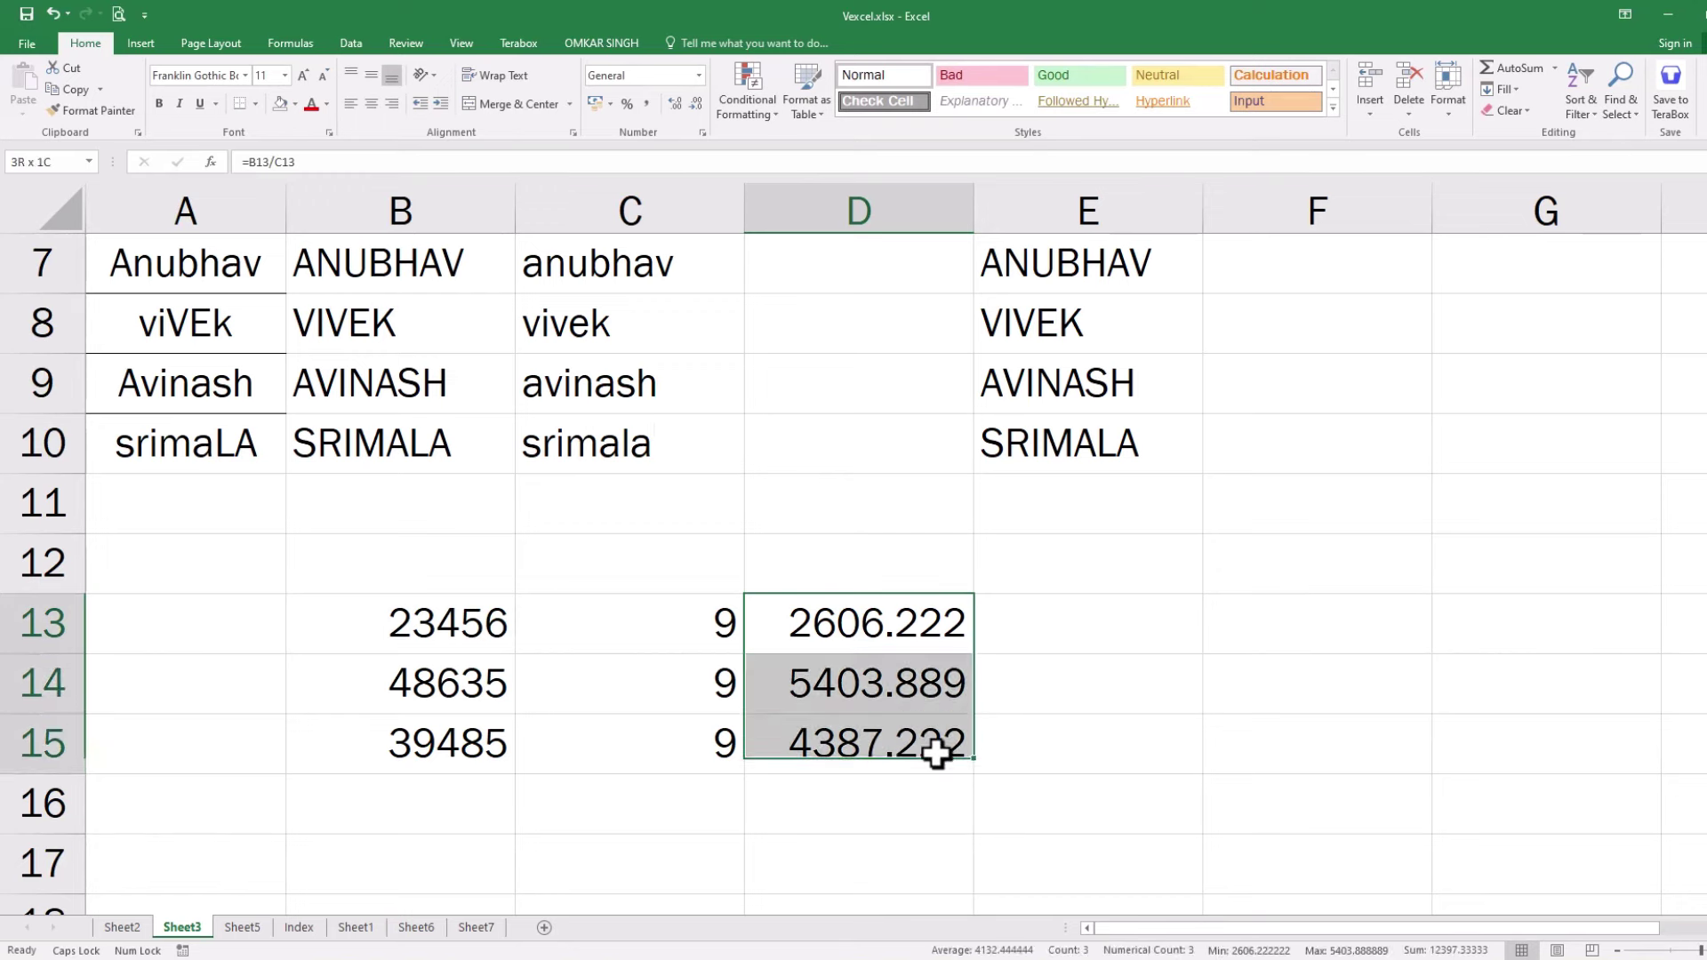
right_click(952, 658)
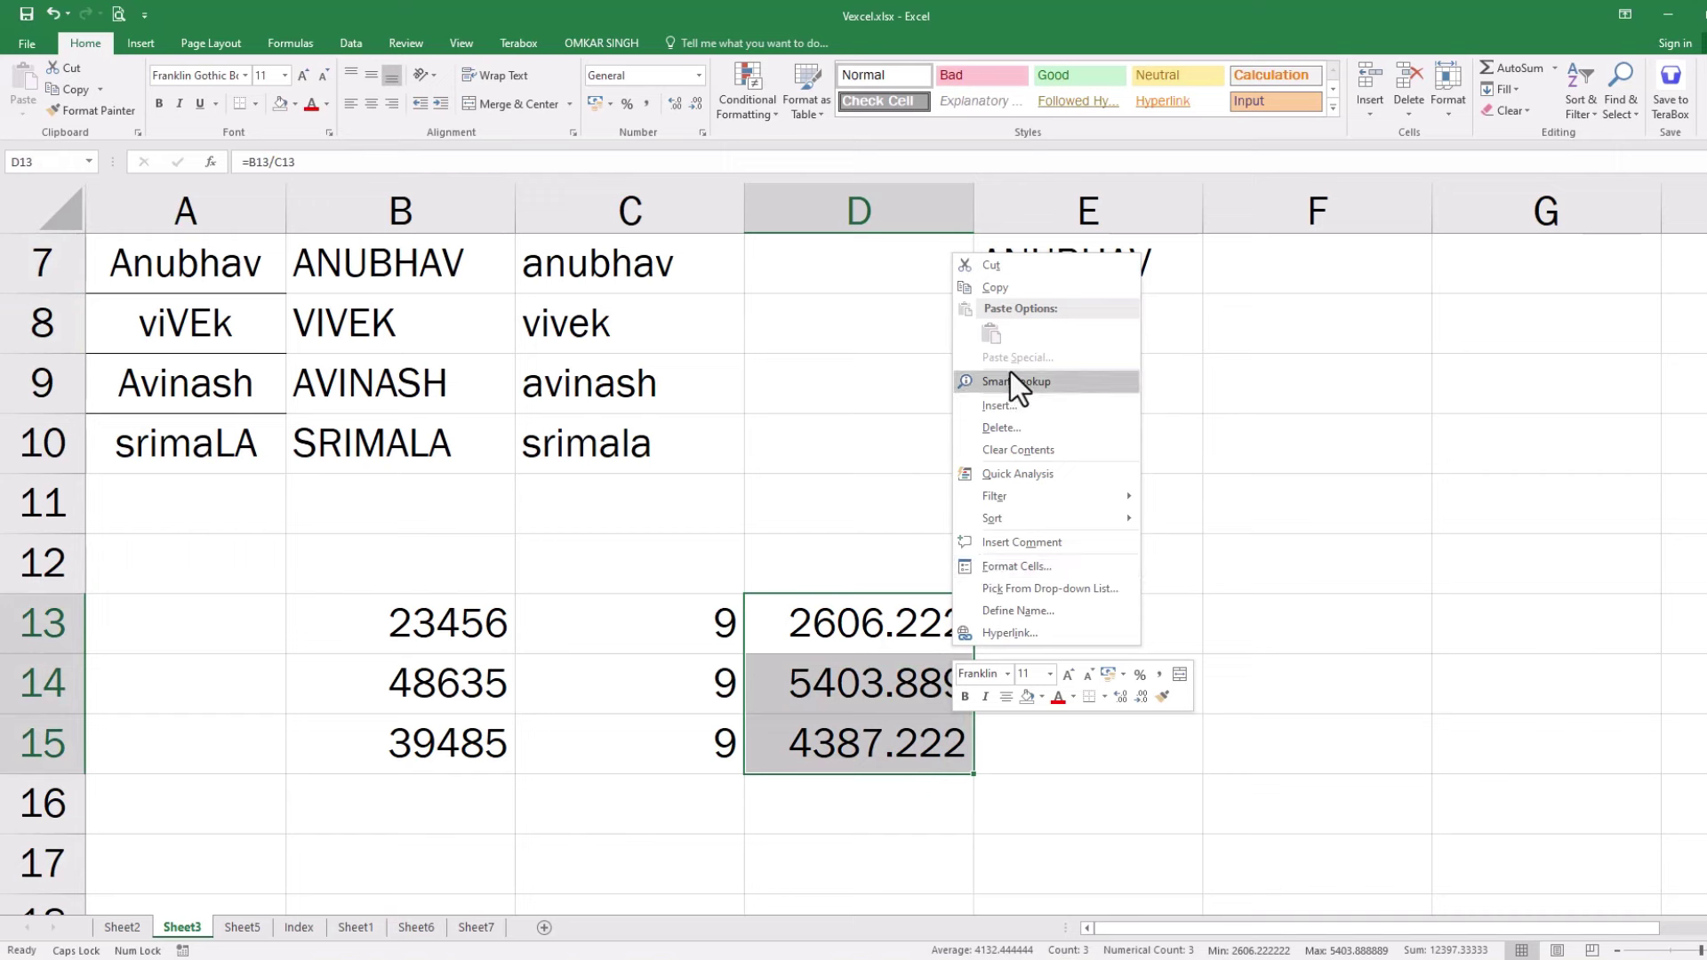
left_click(1024, 291)
right_click(861, 624)
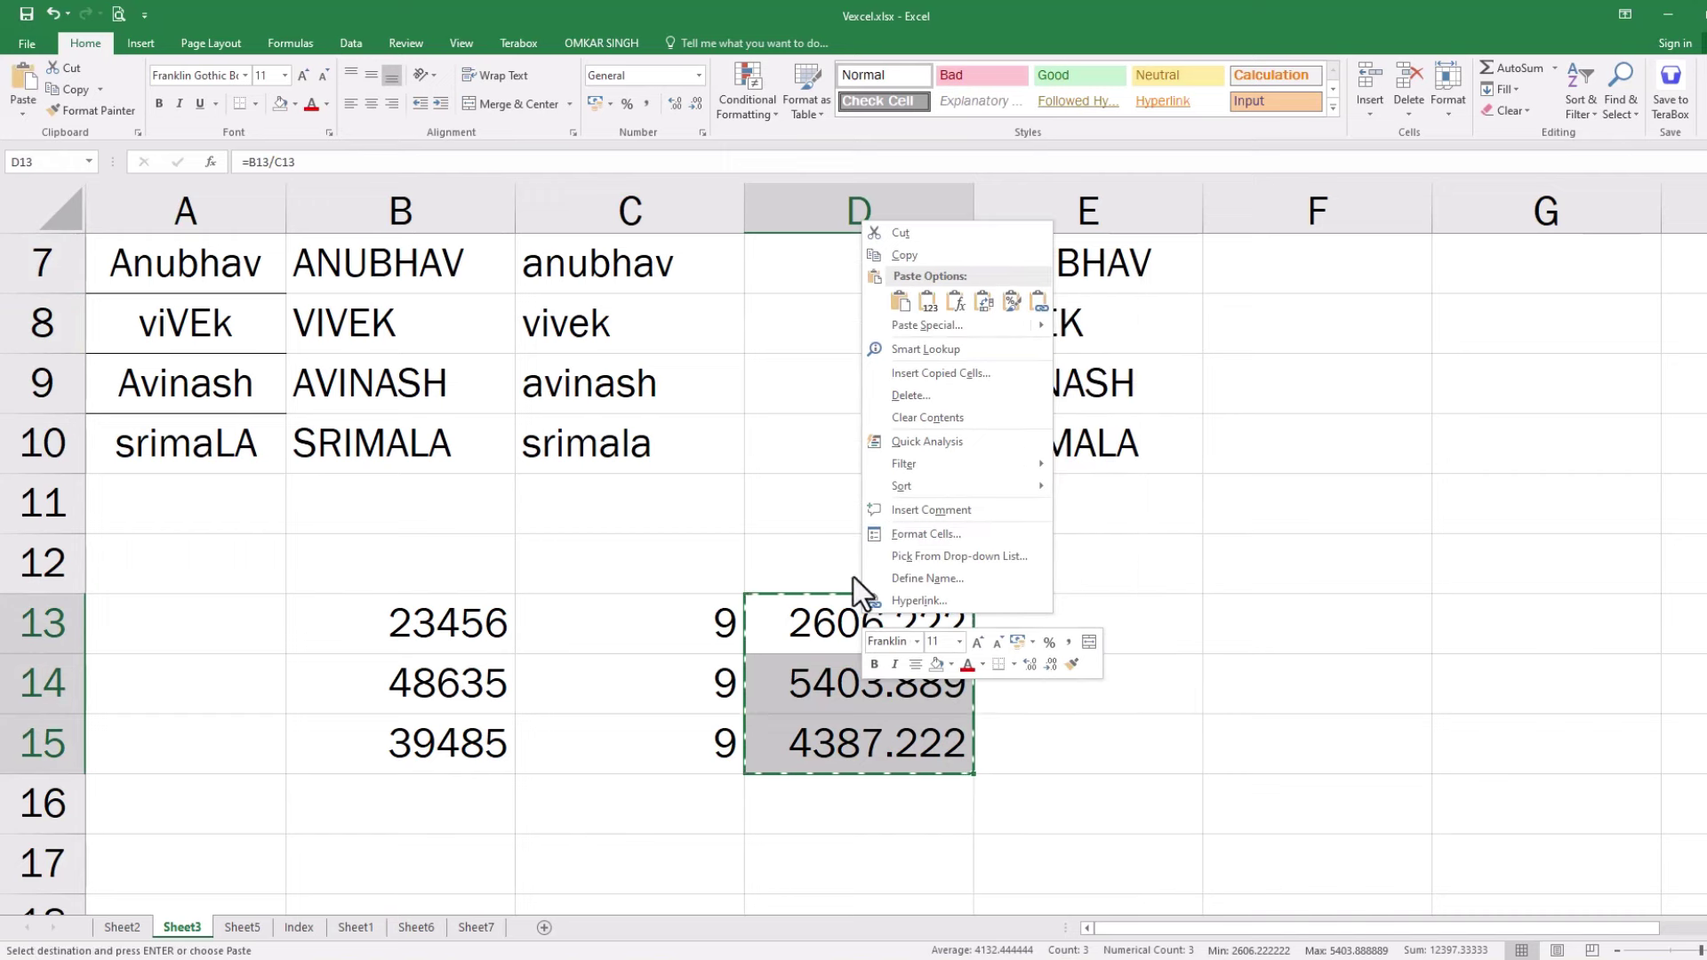
left_click(941, 326)
key("v")
left_click(997, 449)
left_click(1055, 724)
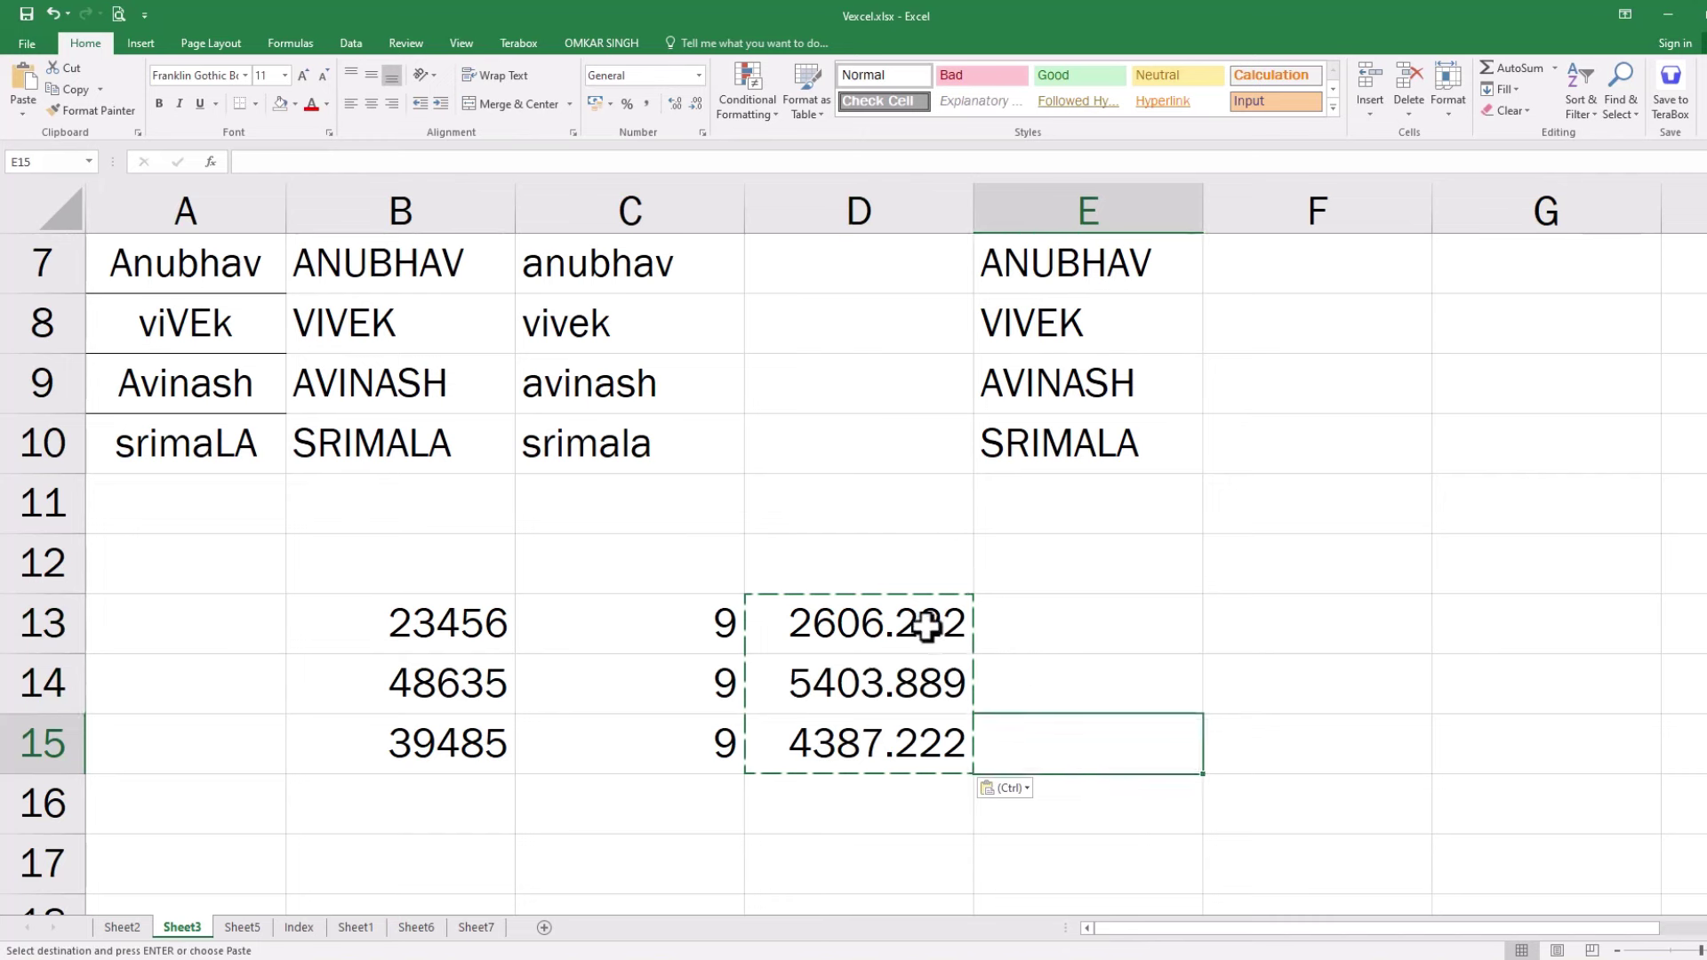
left_click_drag(890, 622, 916, 736)
key("Escape")
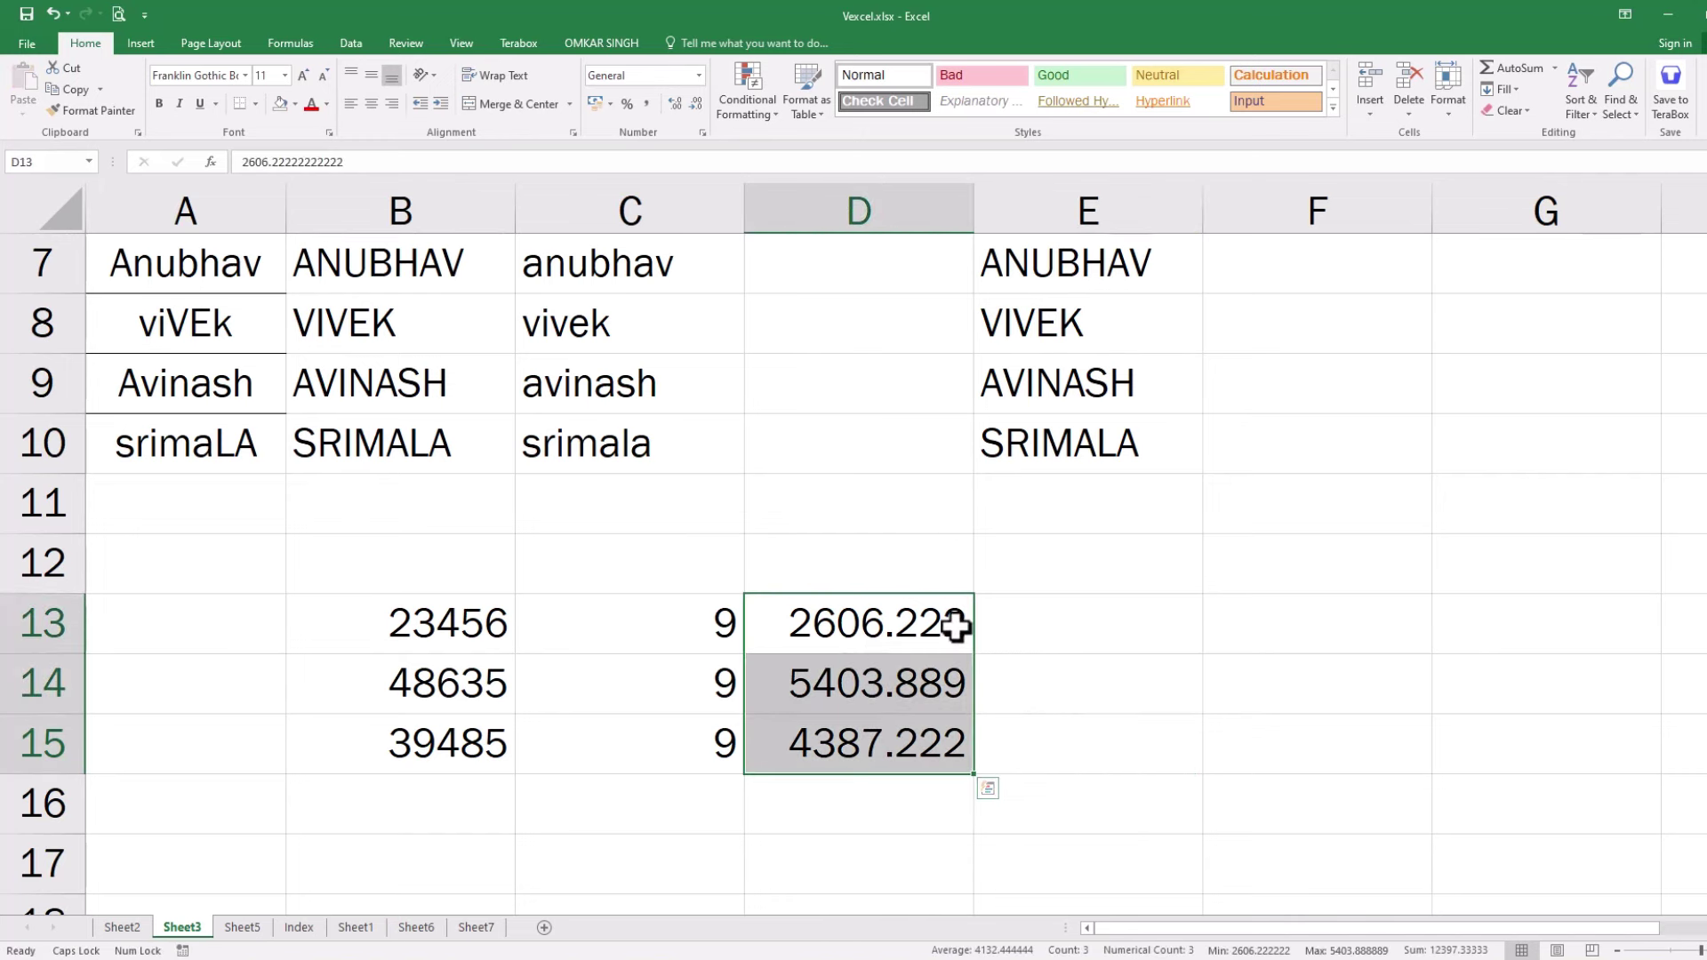
left_click(1023, 622)
left_click(936, 620)
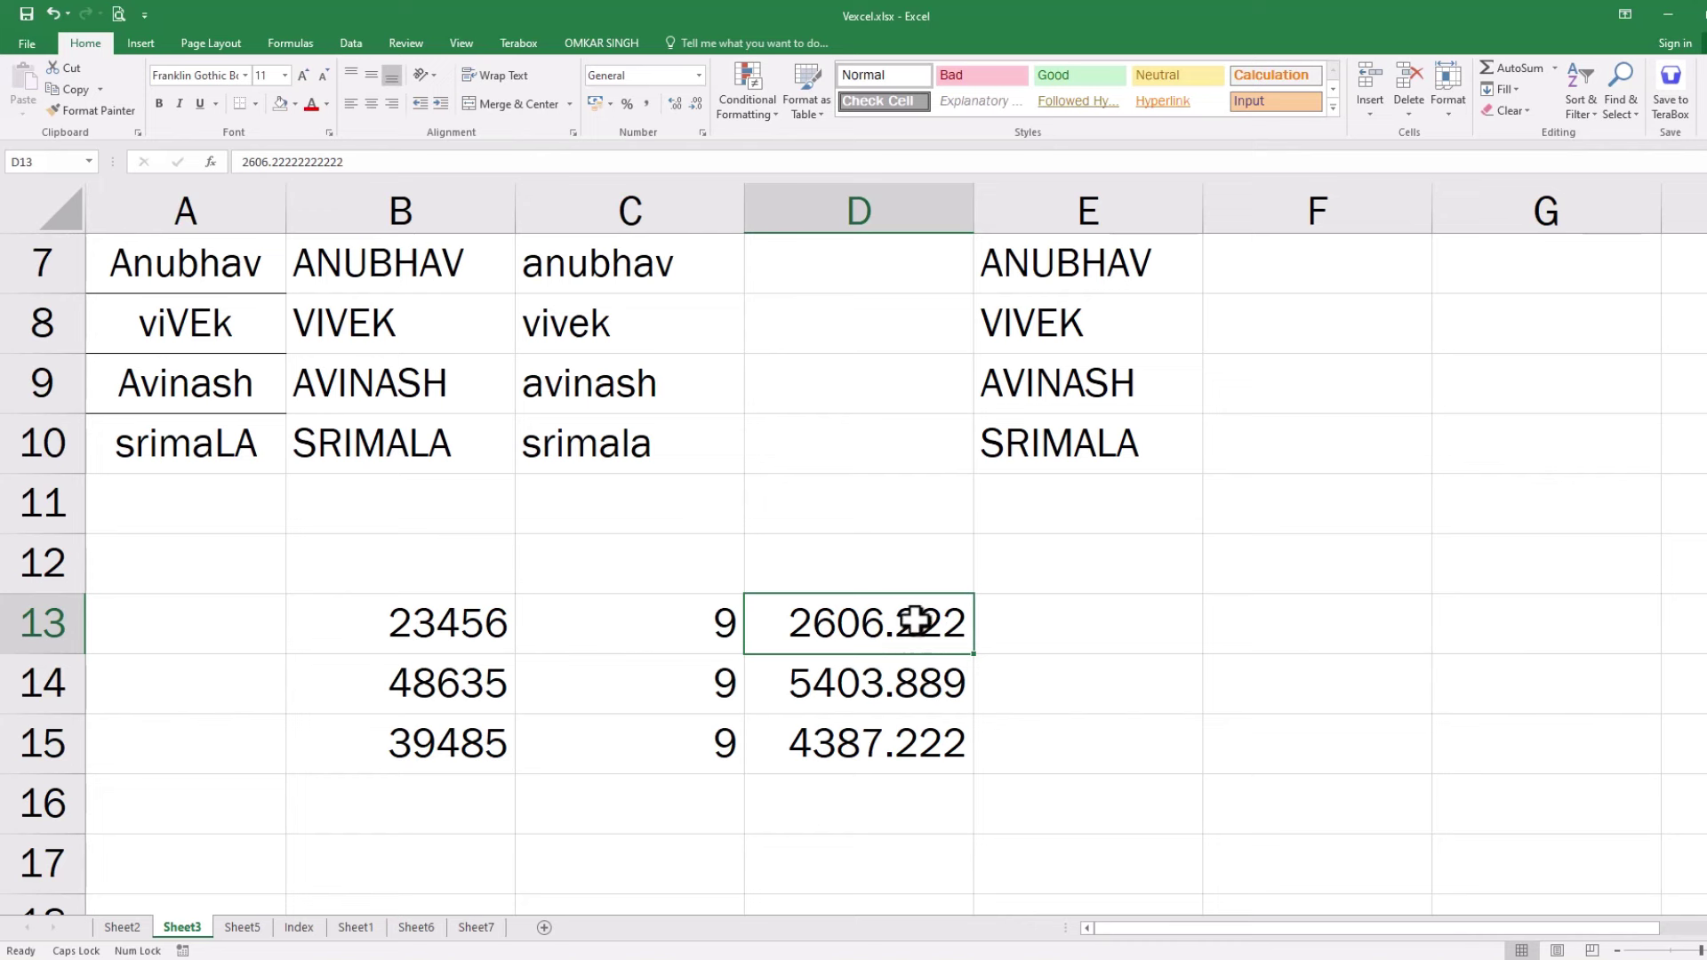
Step: Format D13:D15 as Number with 2 decimal places
left_click_drag(914, 648, 915, 743)
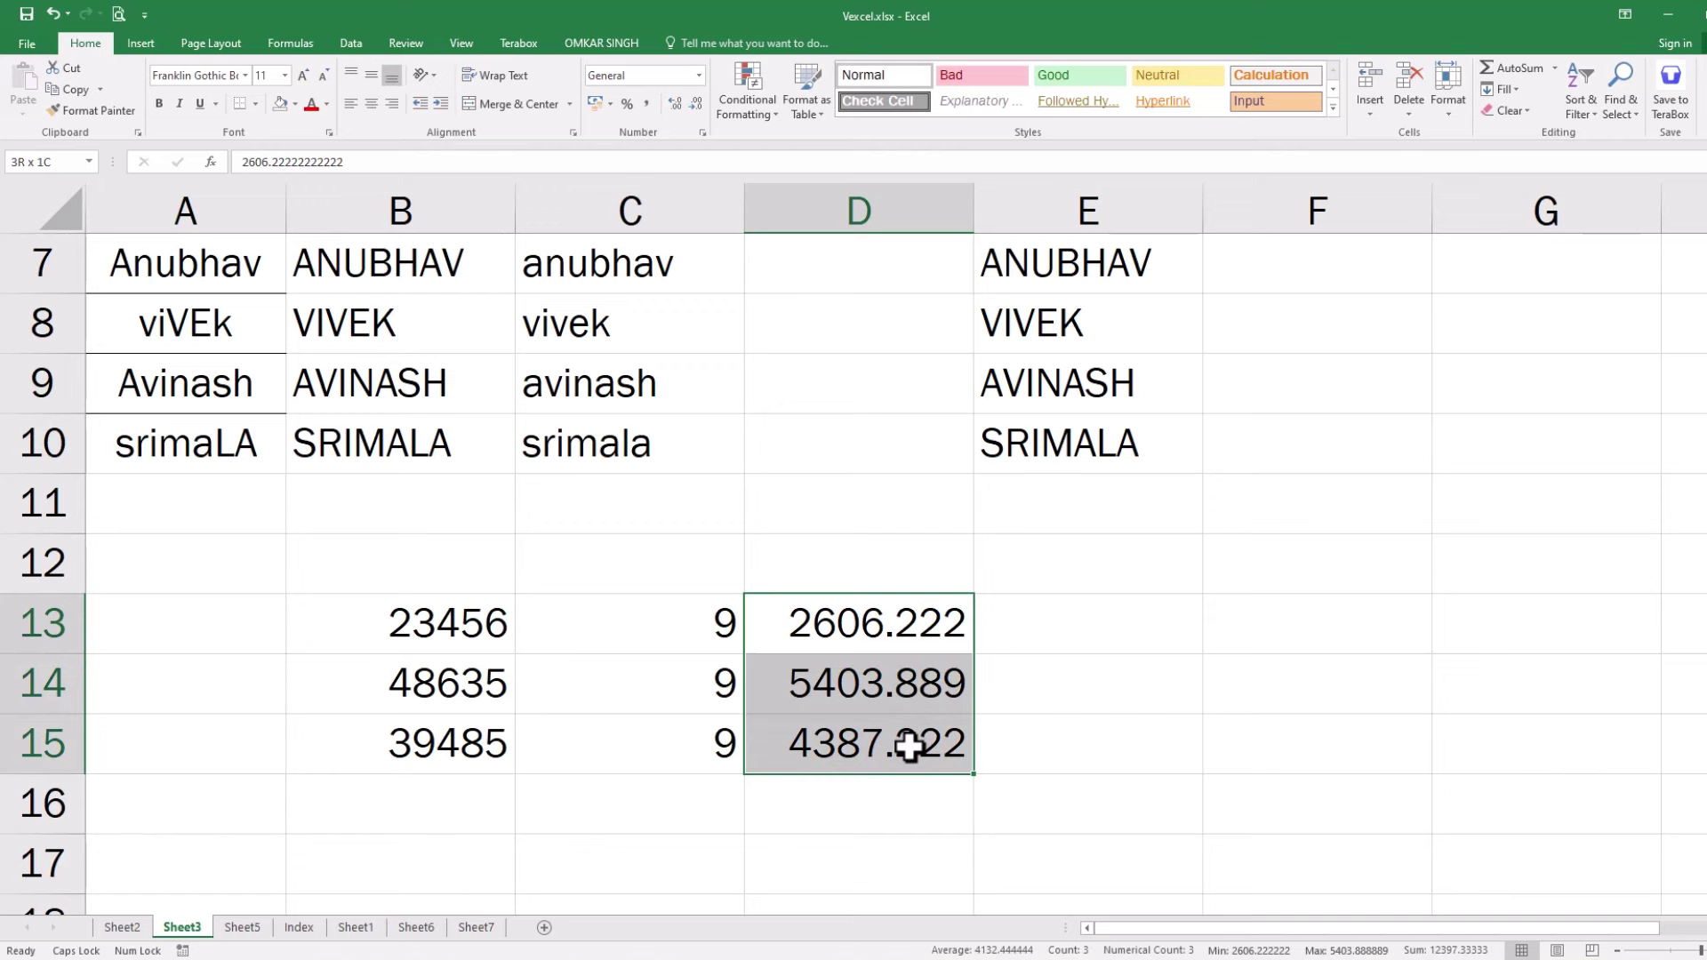
right_click(955, 628)
left_click(994, 564)
left_click(797, 425)
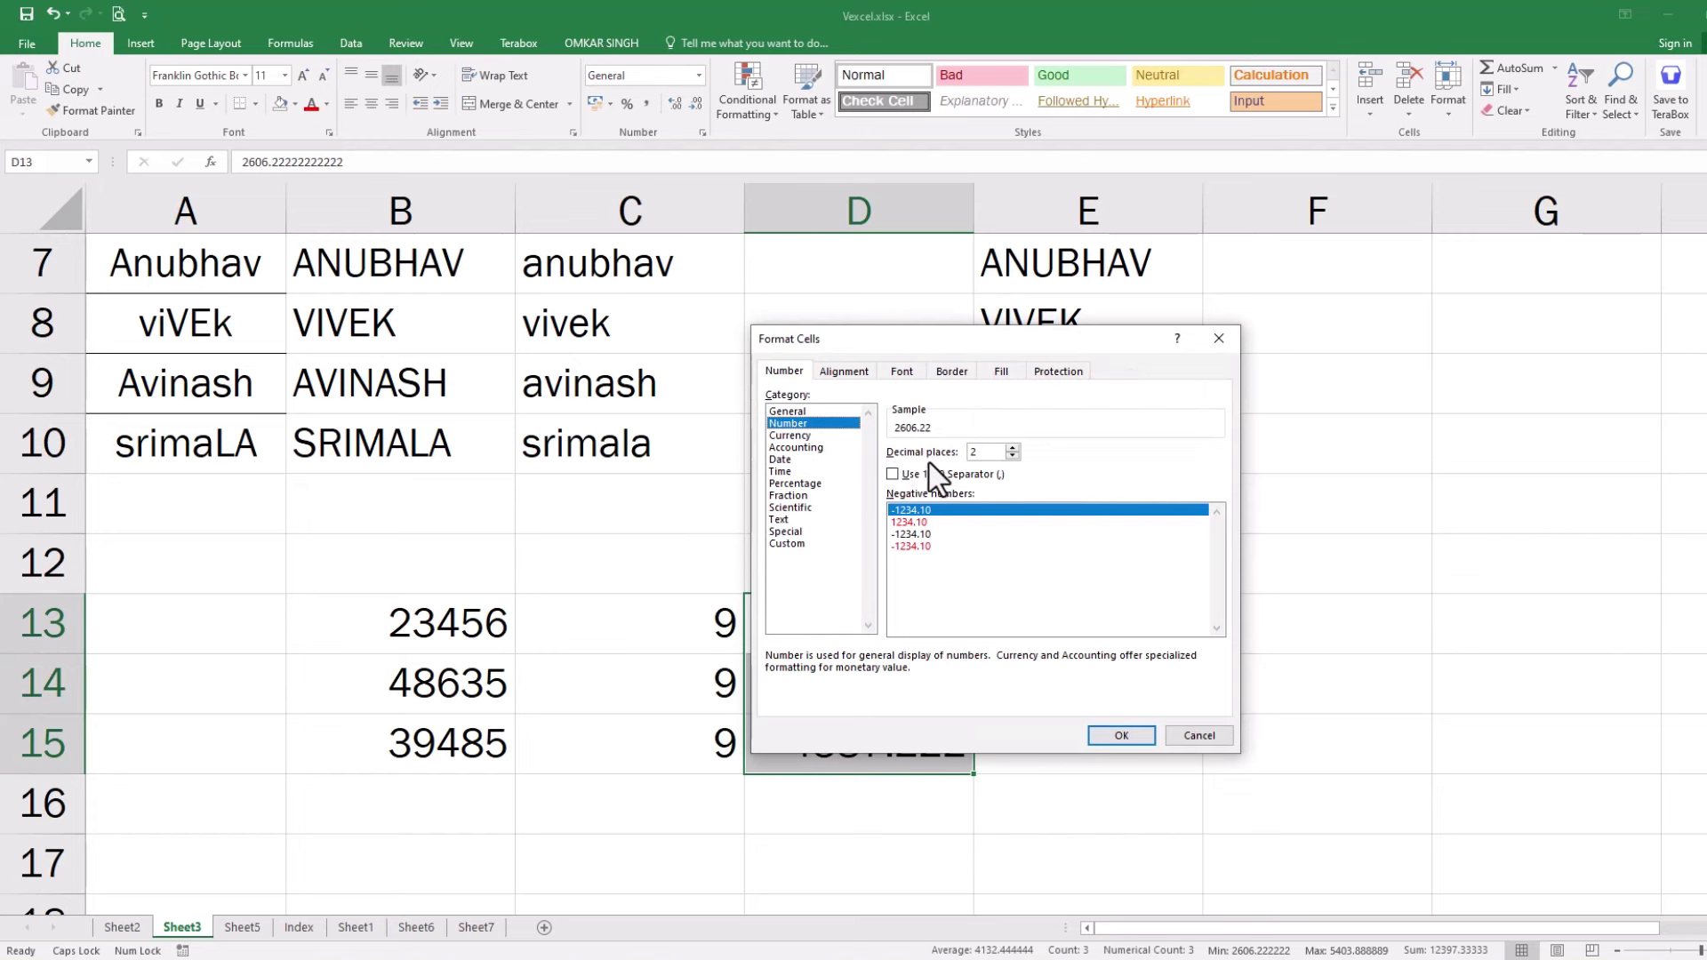
left_click(1121, 737)
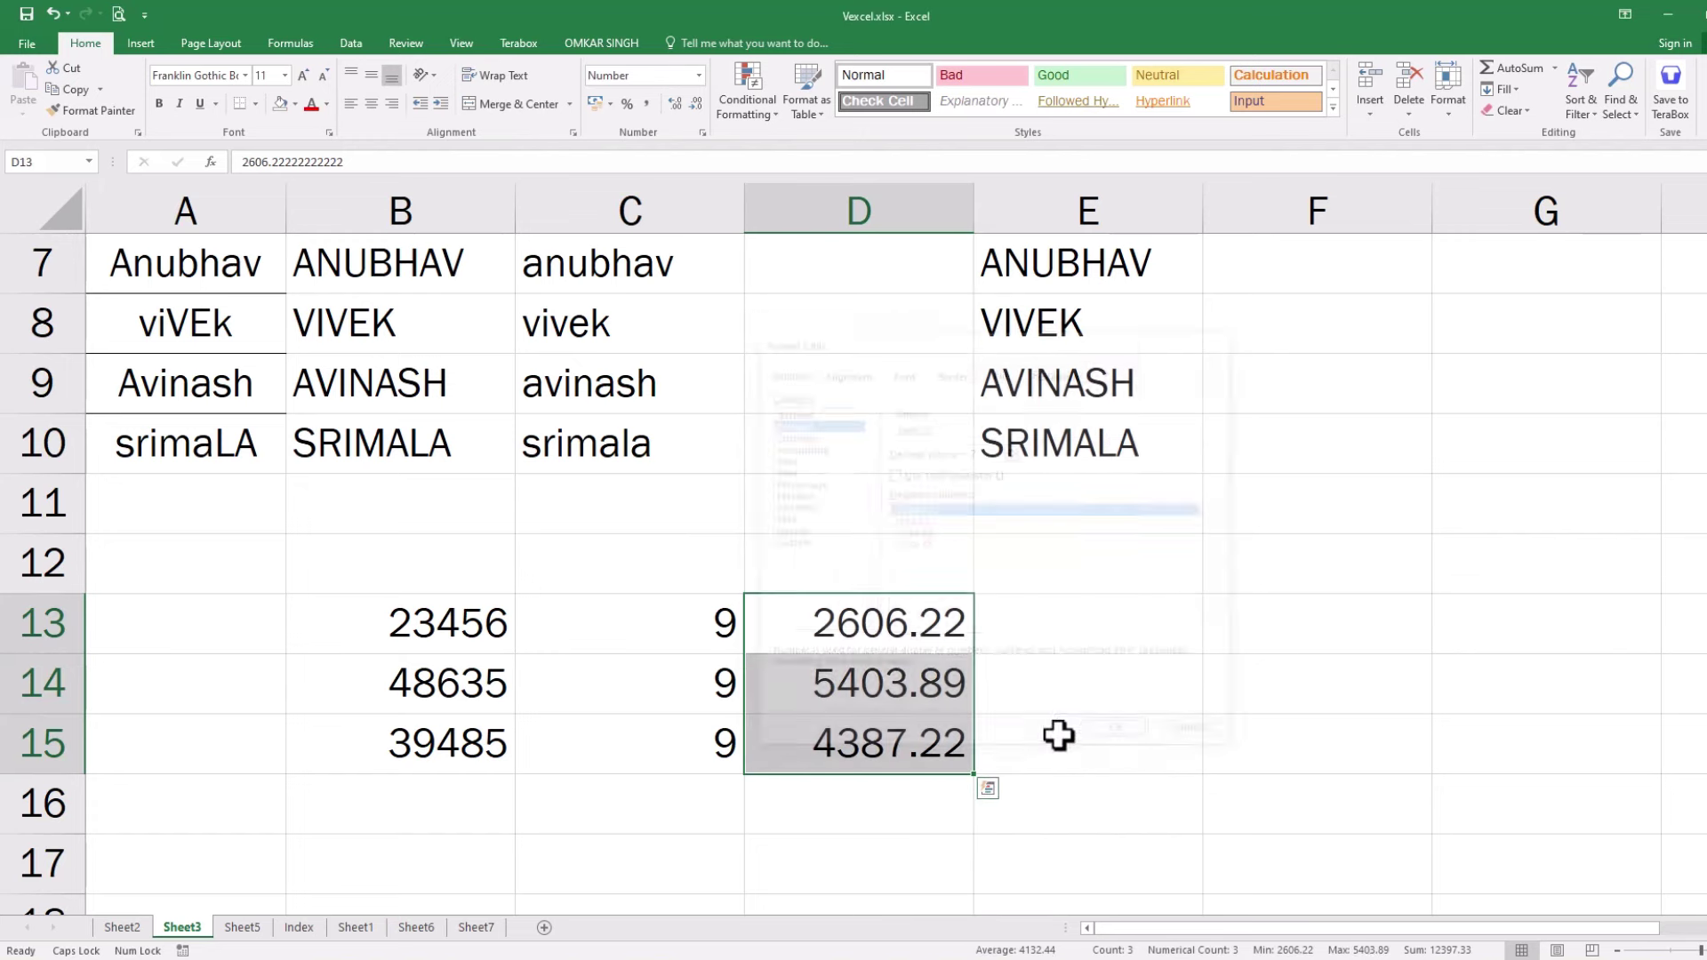
Step: Check the full underlying values behind D13, D14 and D15
left_click(939, 625)
left_click(938, 674)
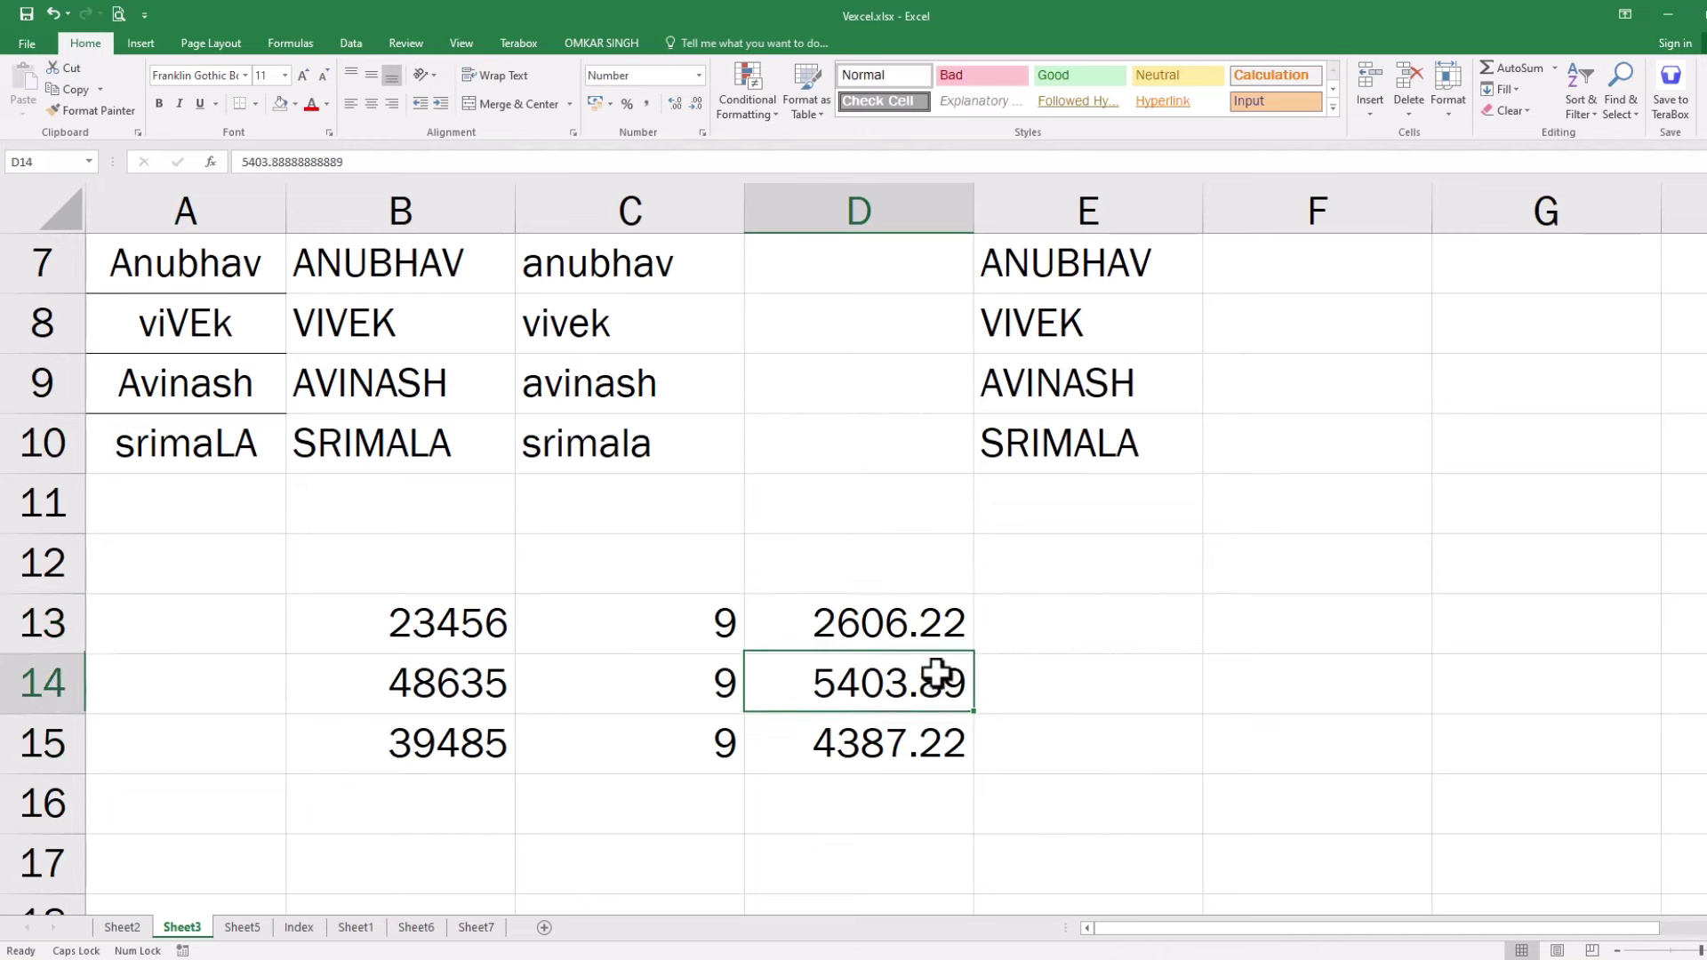
left_click(930, 752)
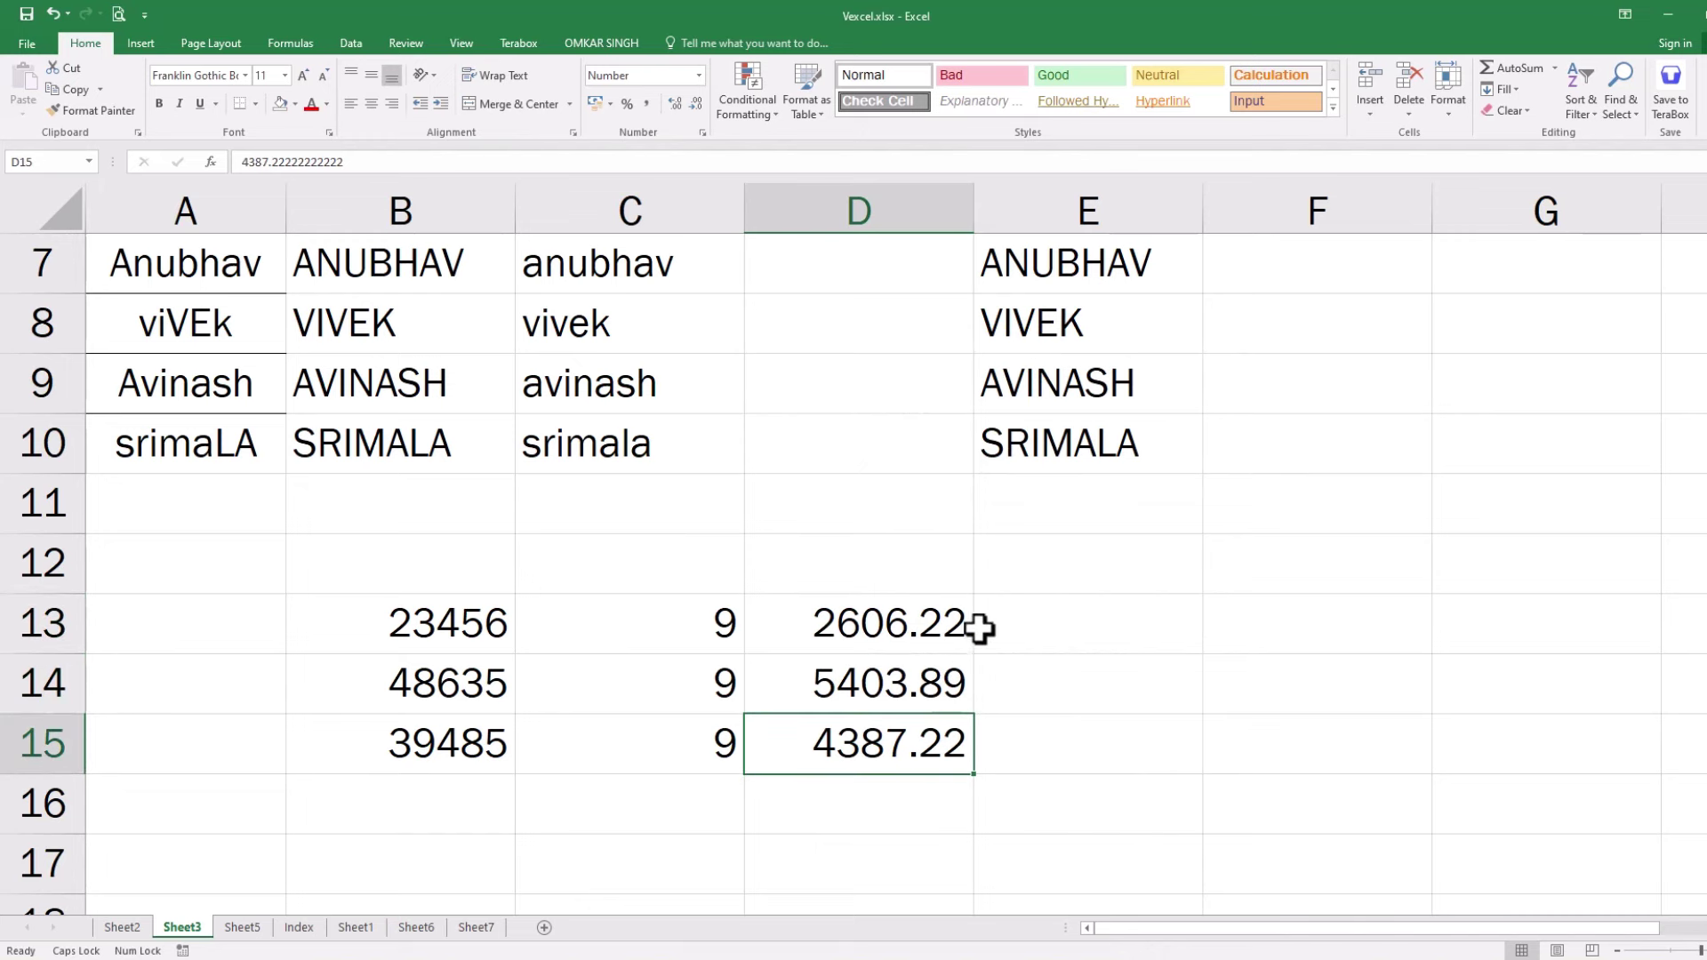
left_click(906, 623)
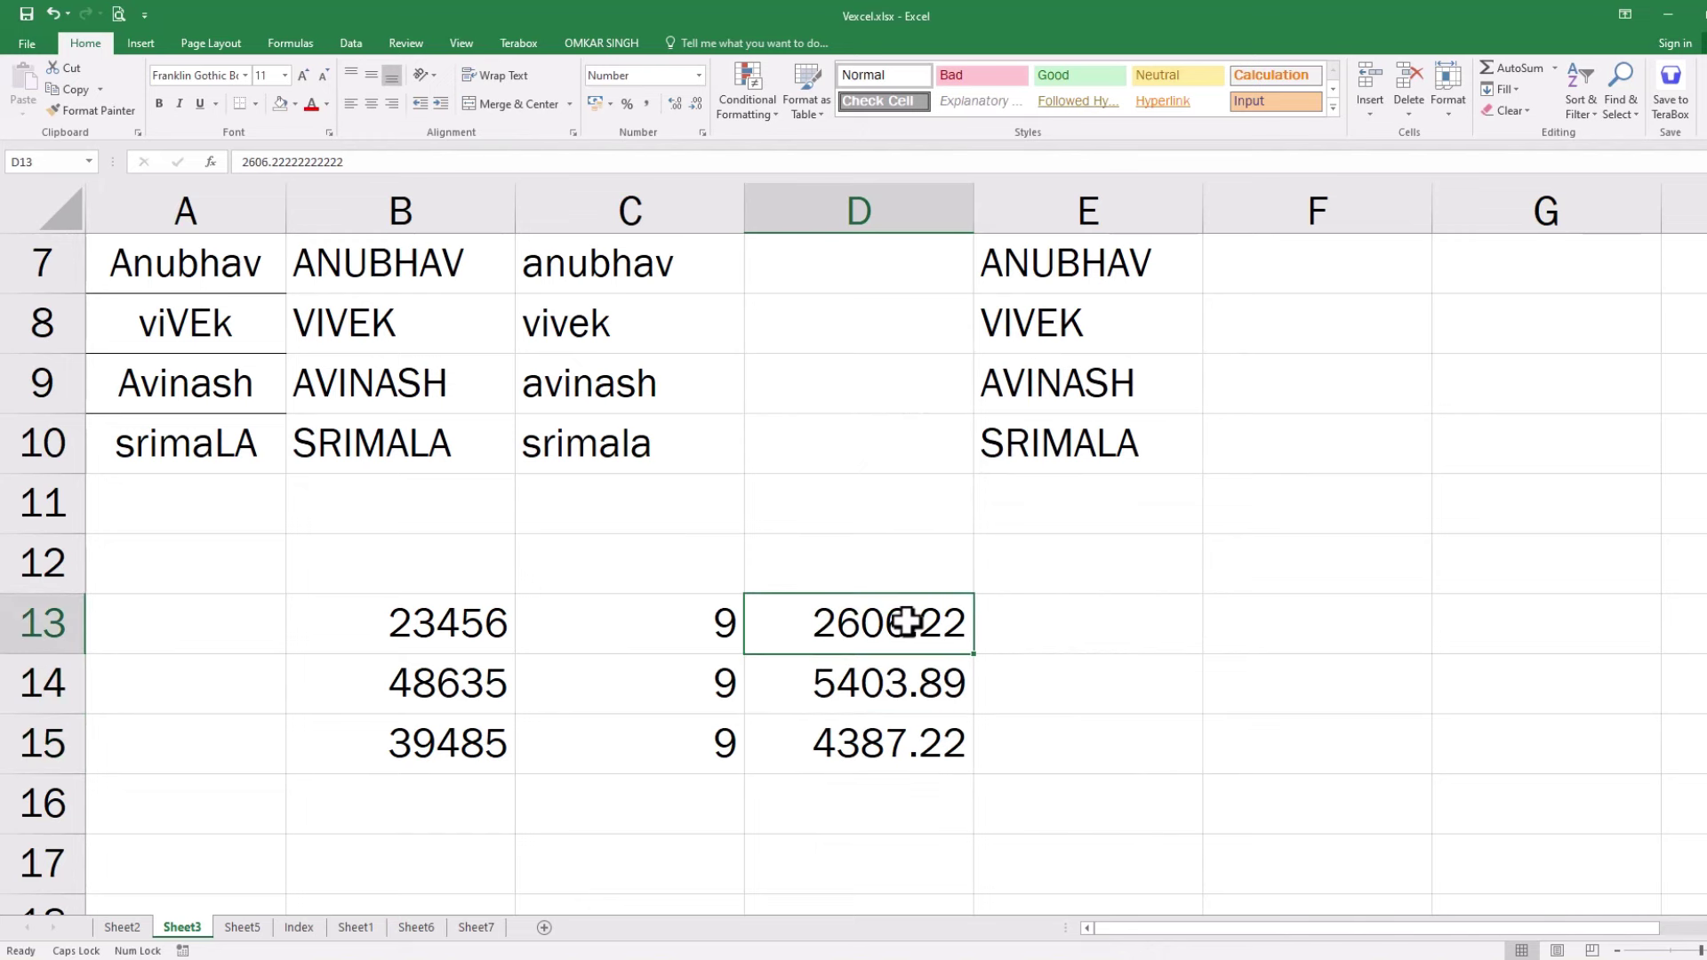
left_click(907, 690)
left_click(907, 739)
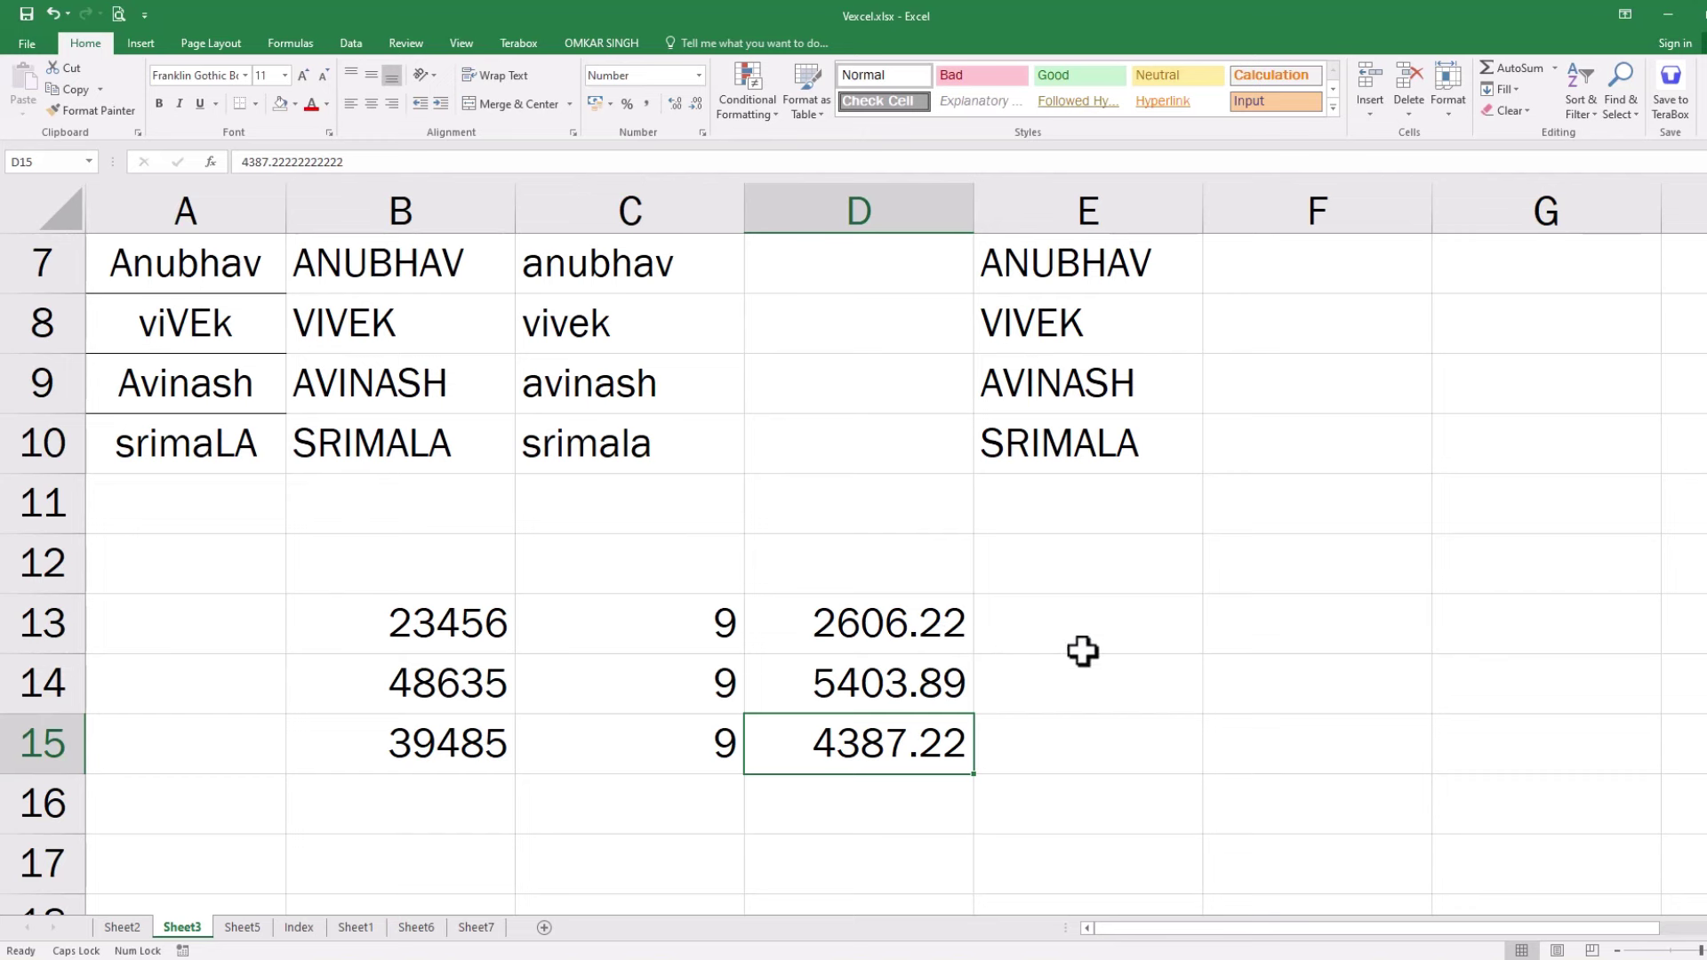
left_click(1127, 617)
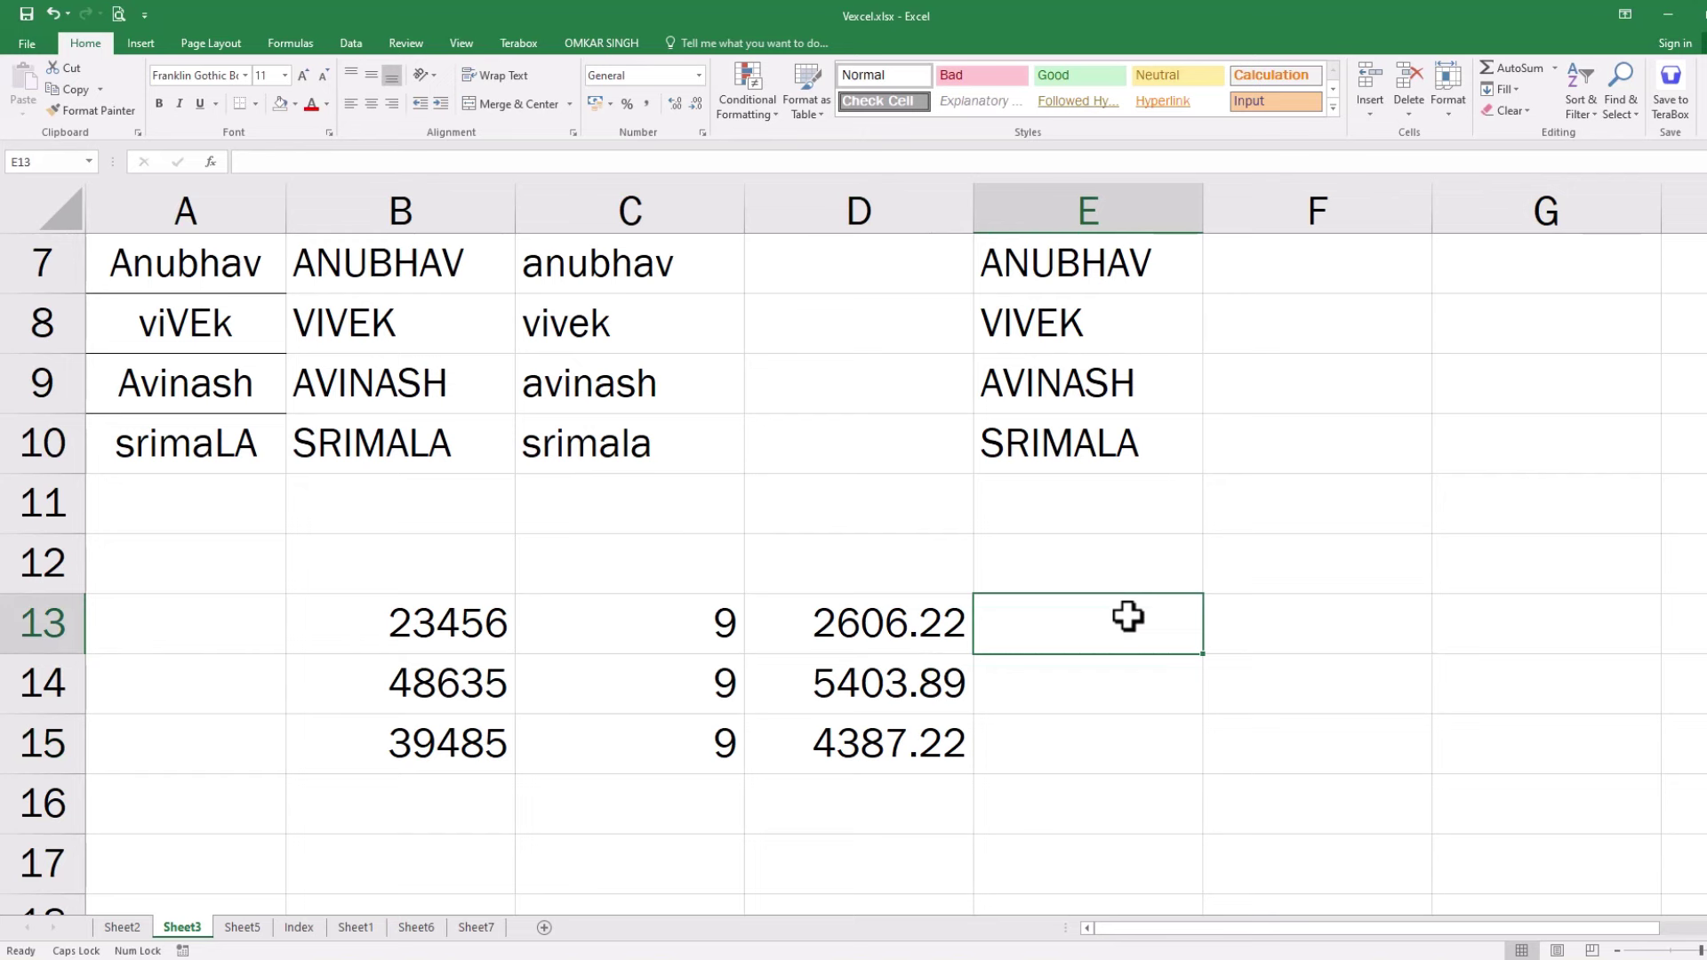
Step: Enter =ROUND(D13,0) in E13, rounding the first quotient to 2606
type("=")
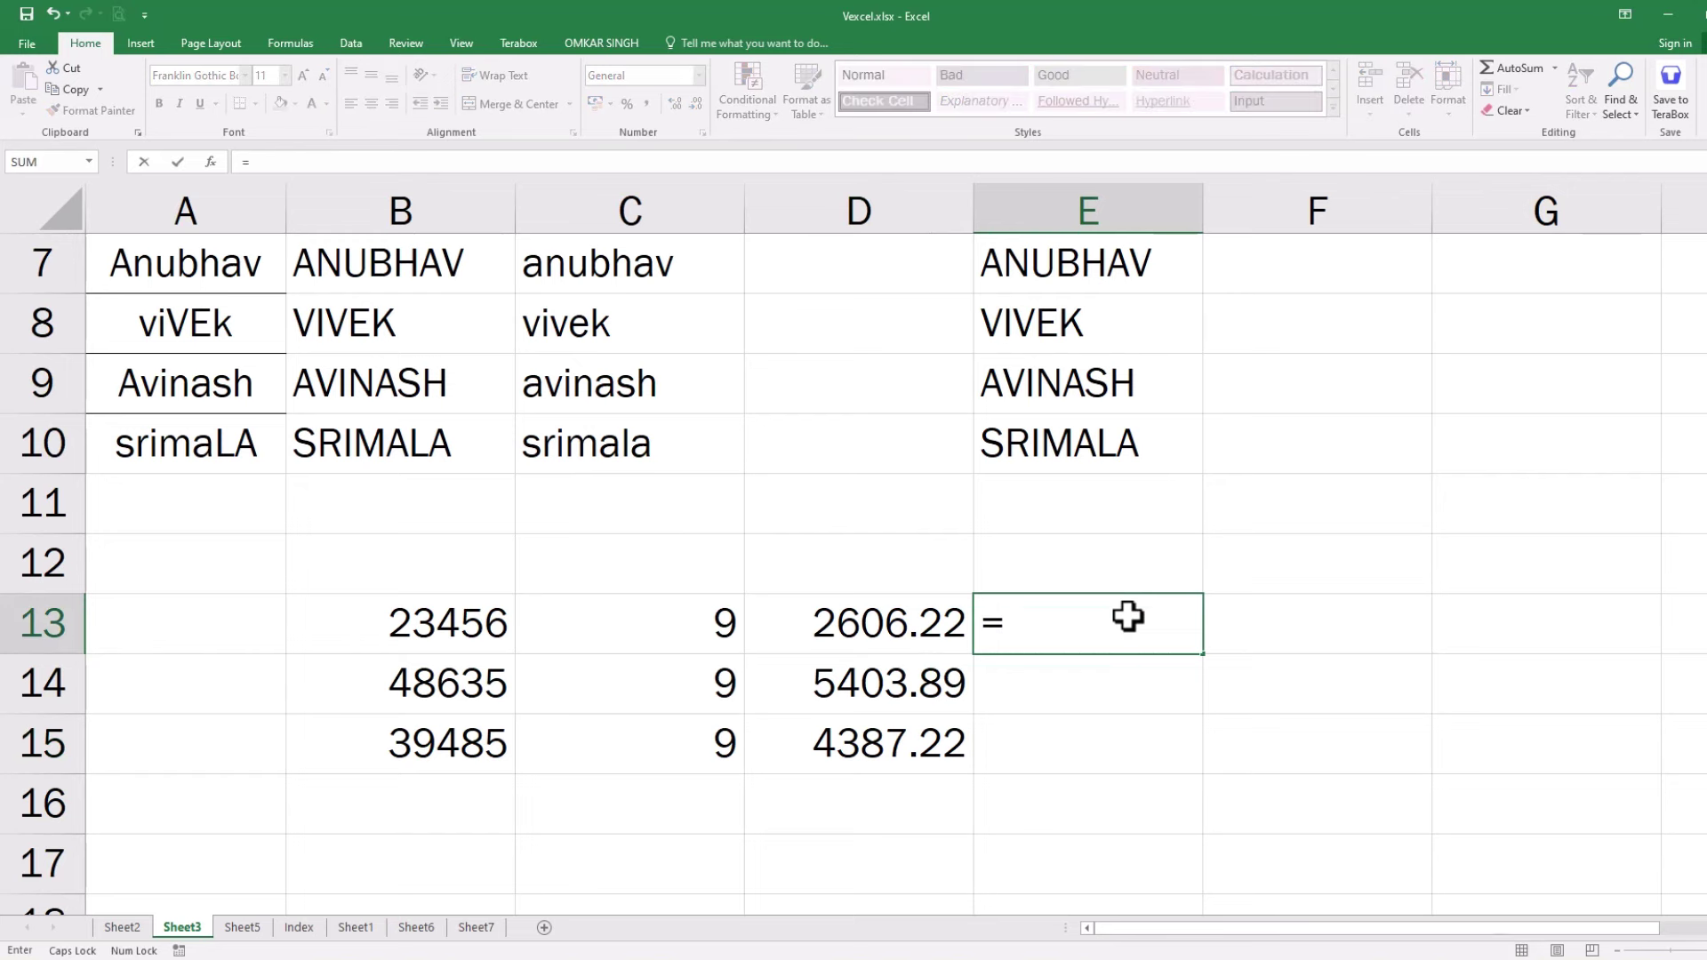
type("ROUND")
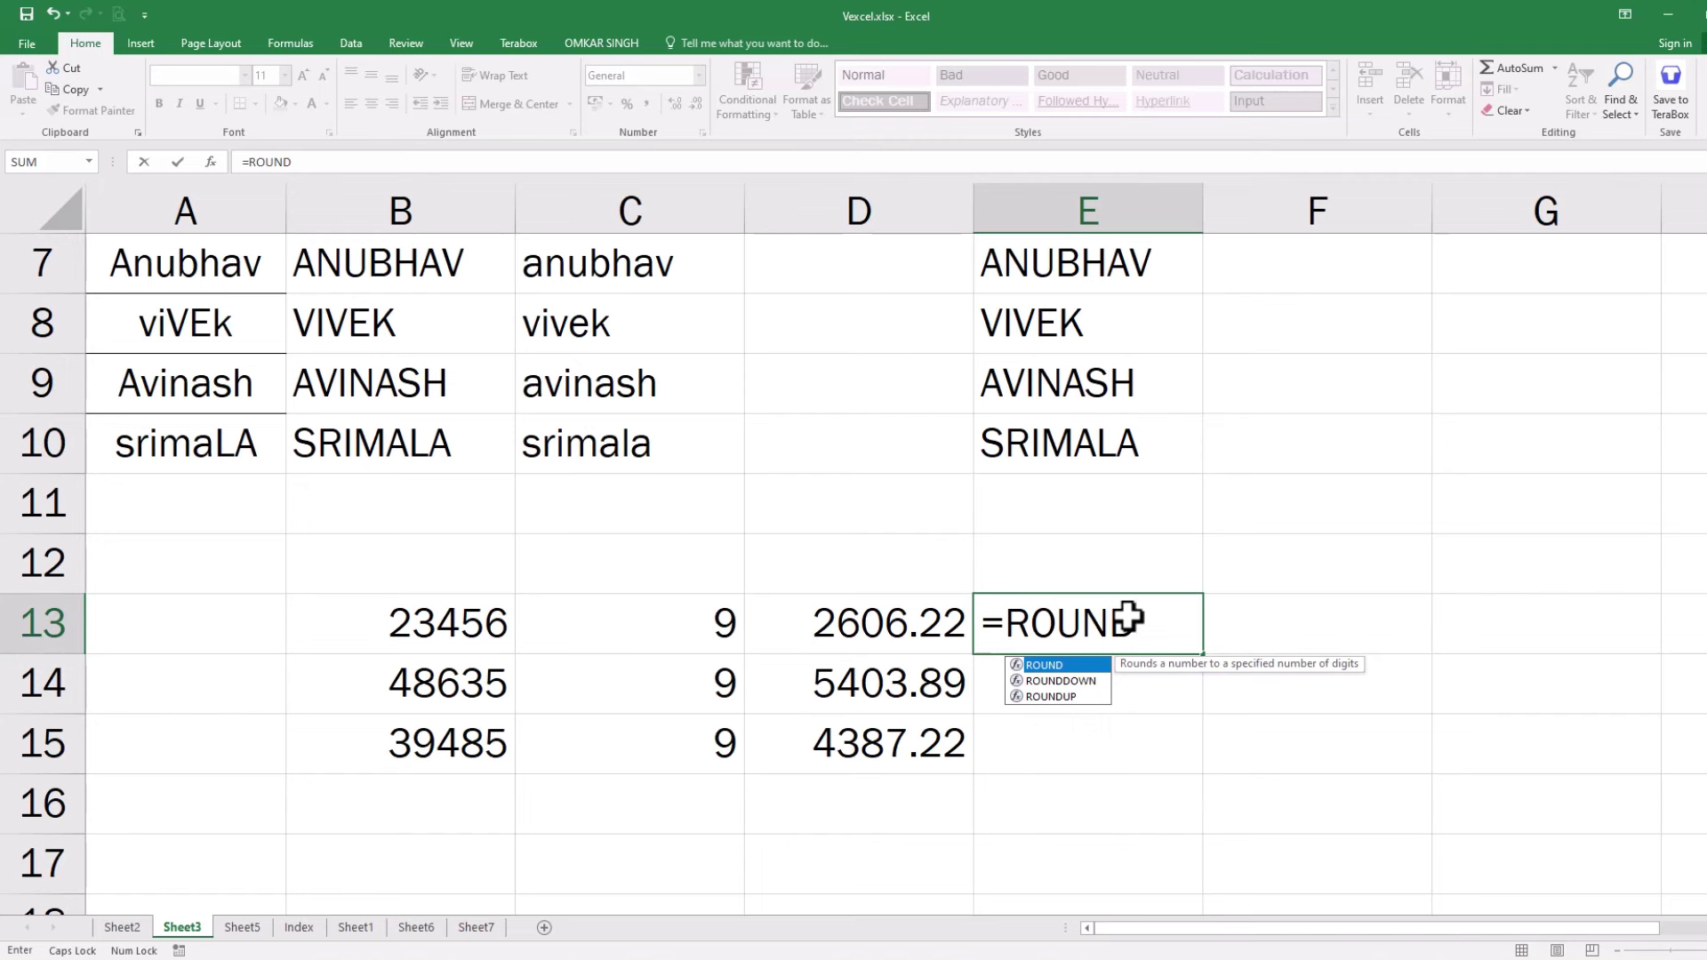
double_click(1047, 667)
left_click(1056, 684)
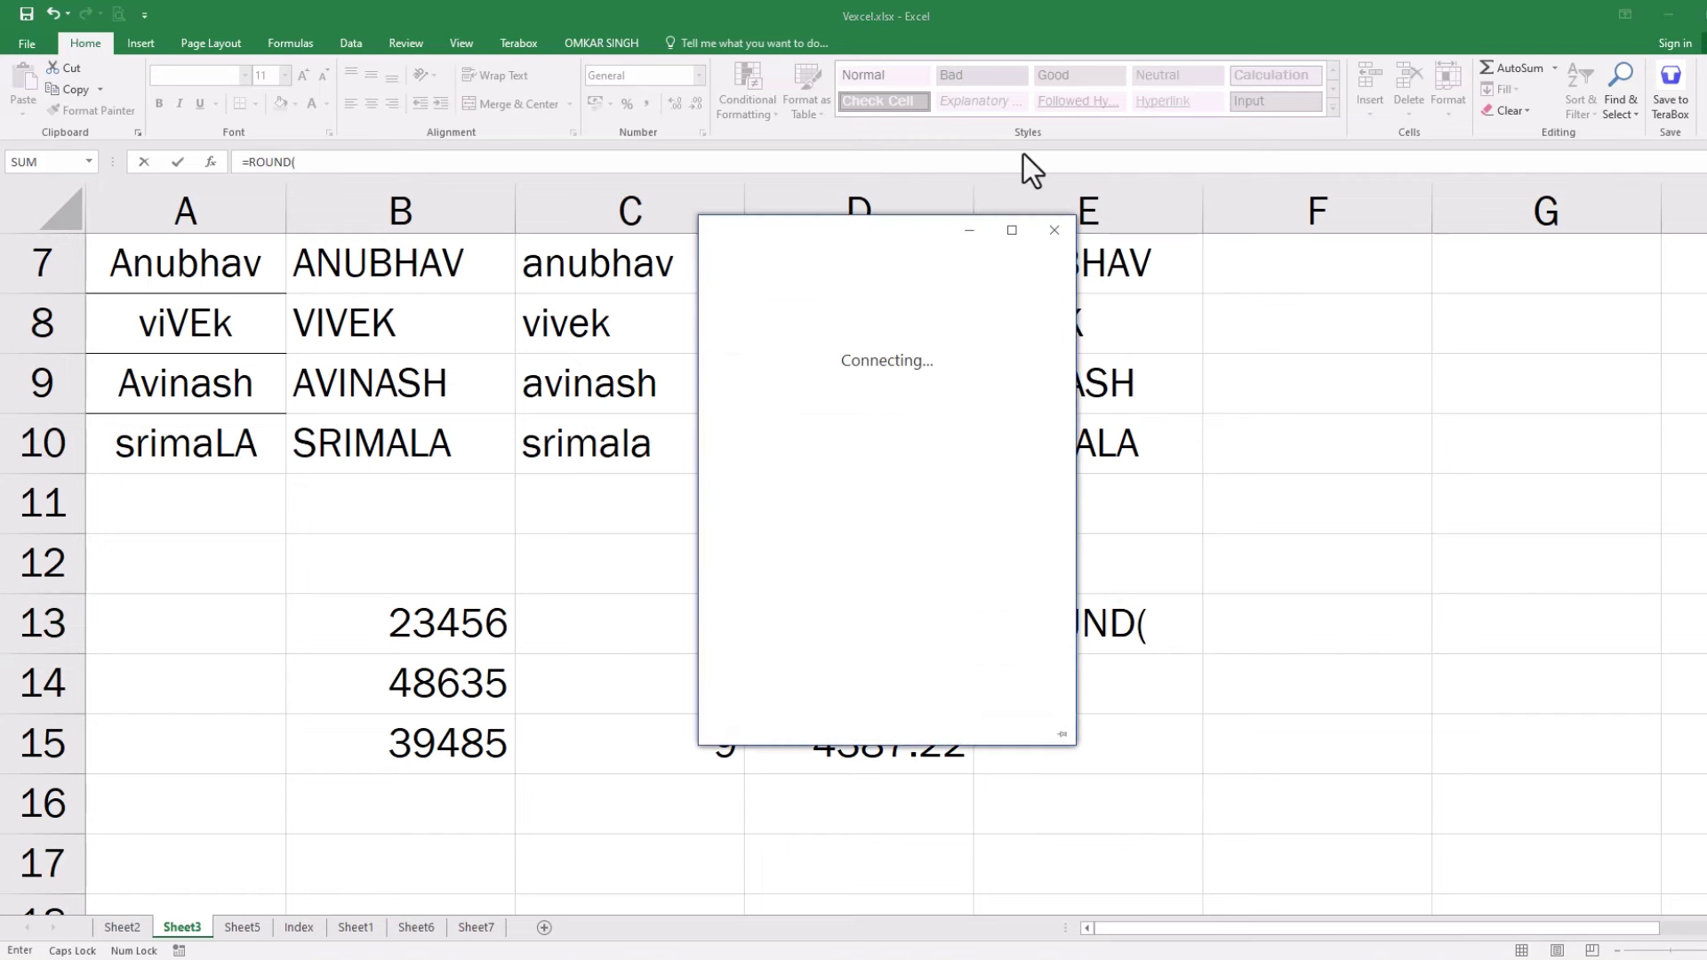
left_click(1043, 230)
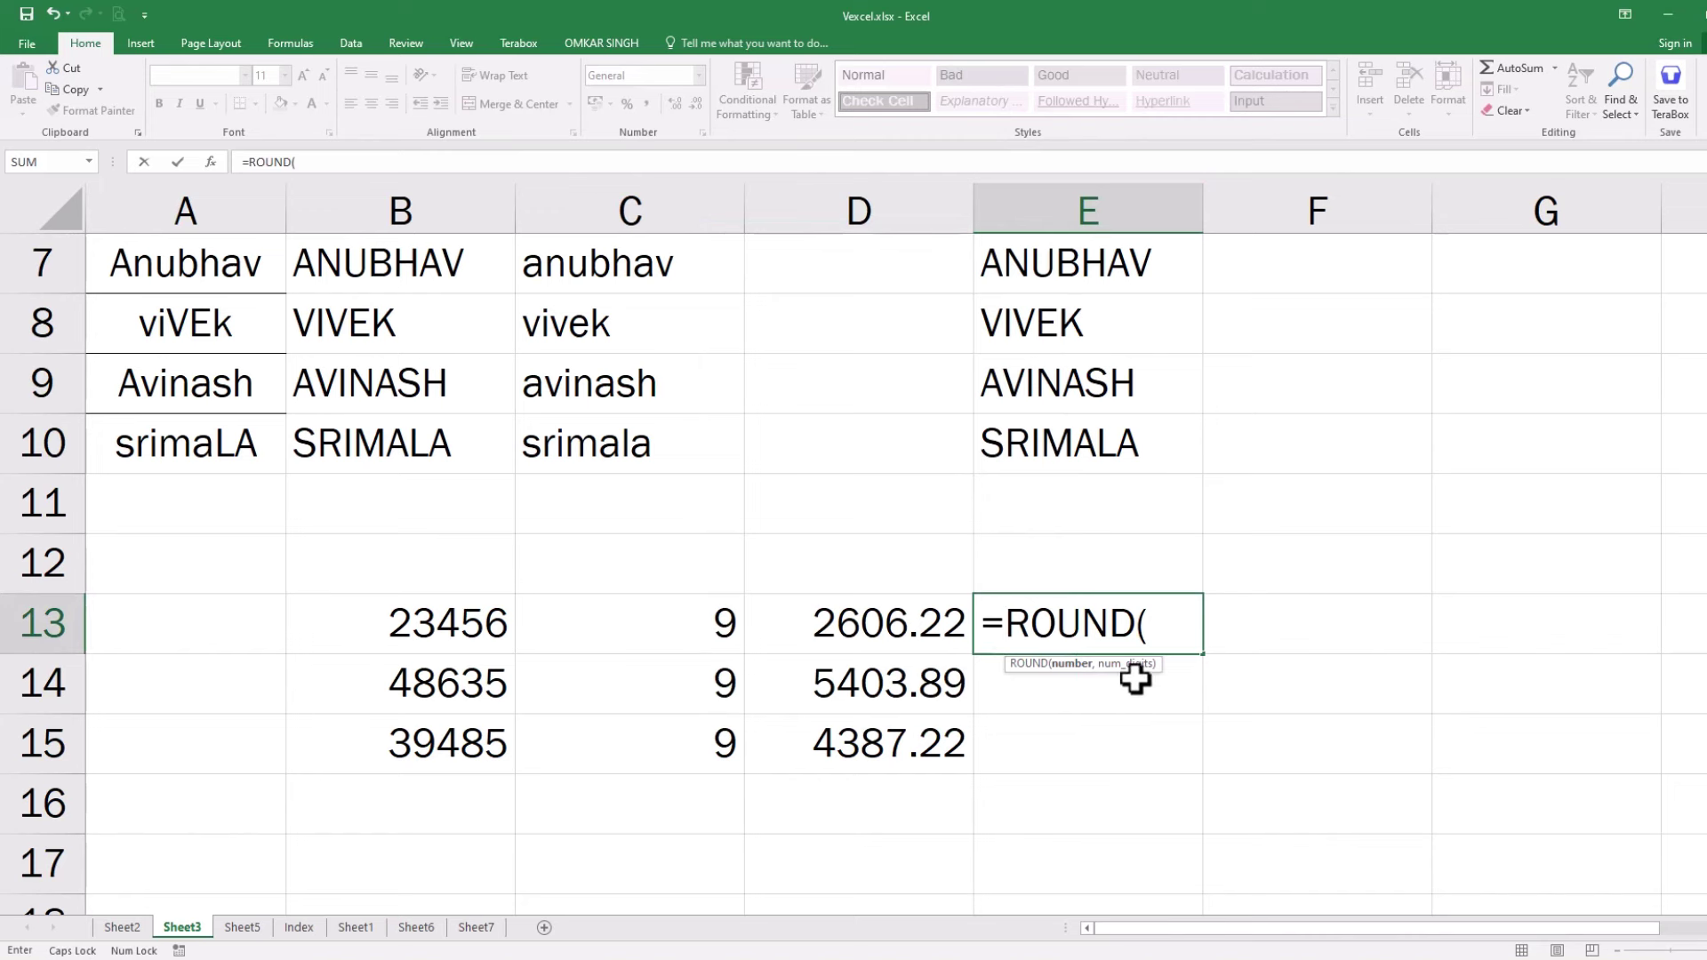
left_click(855, 627)
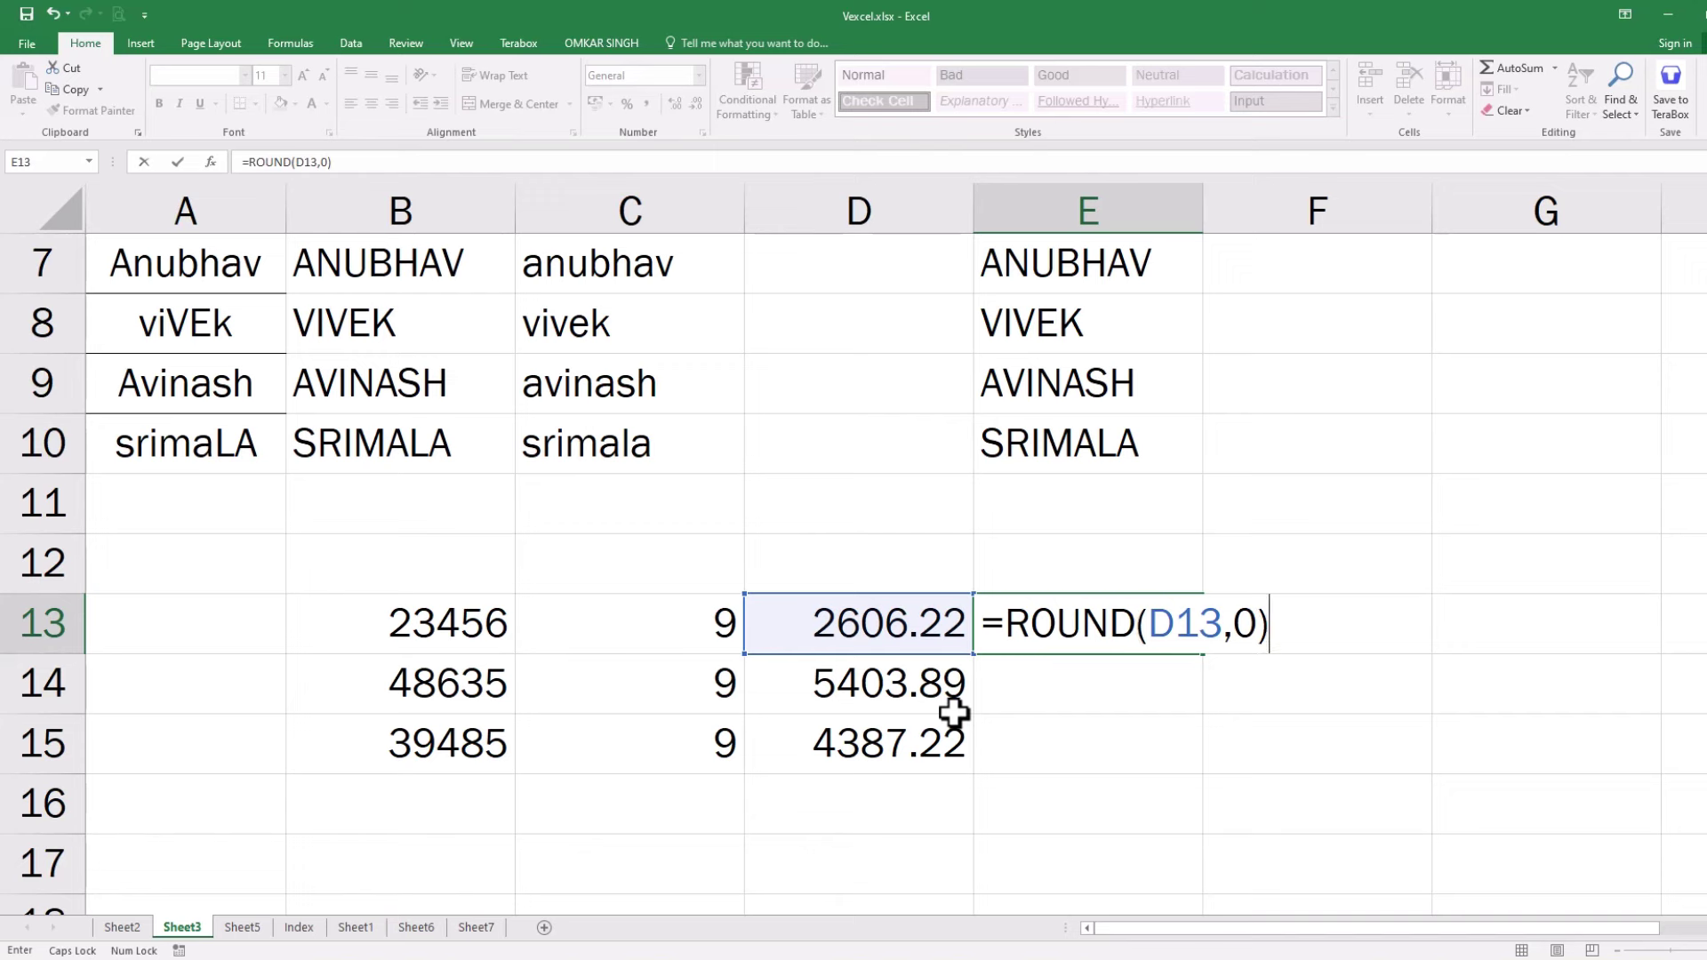
key("Return")
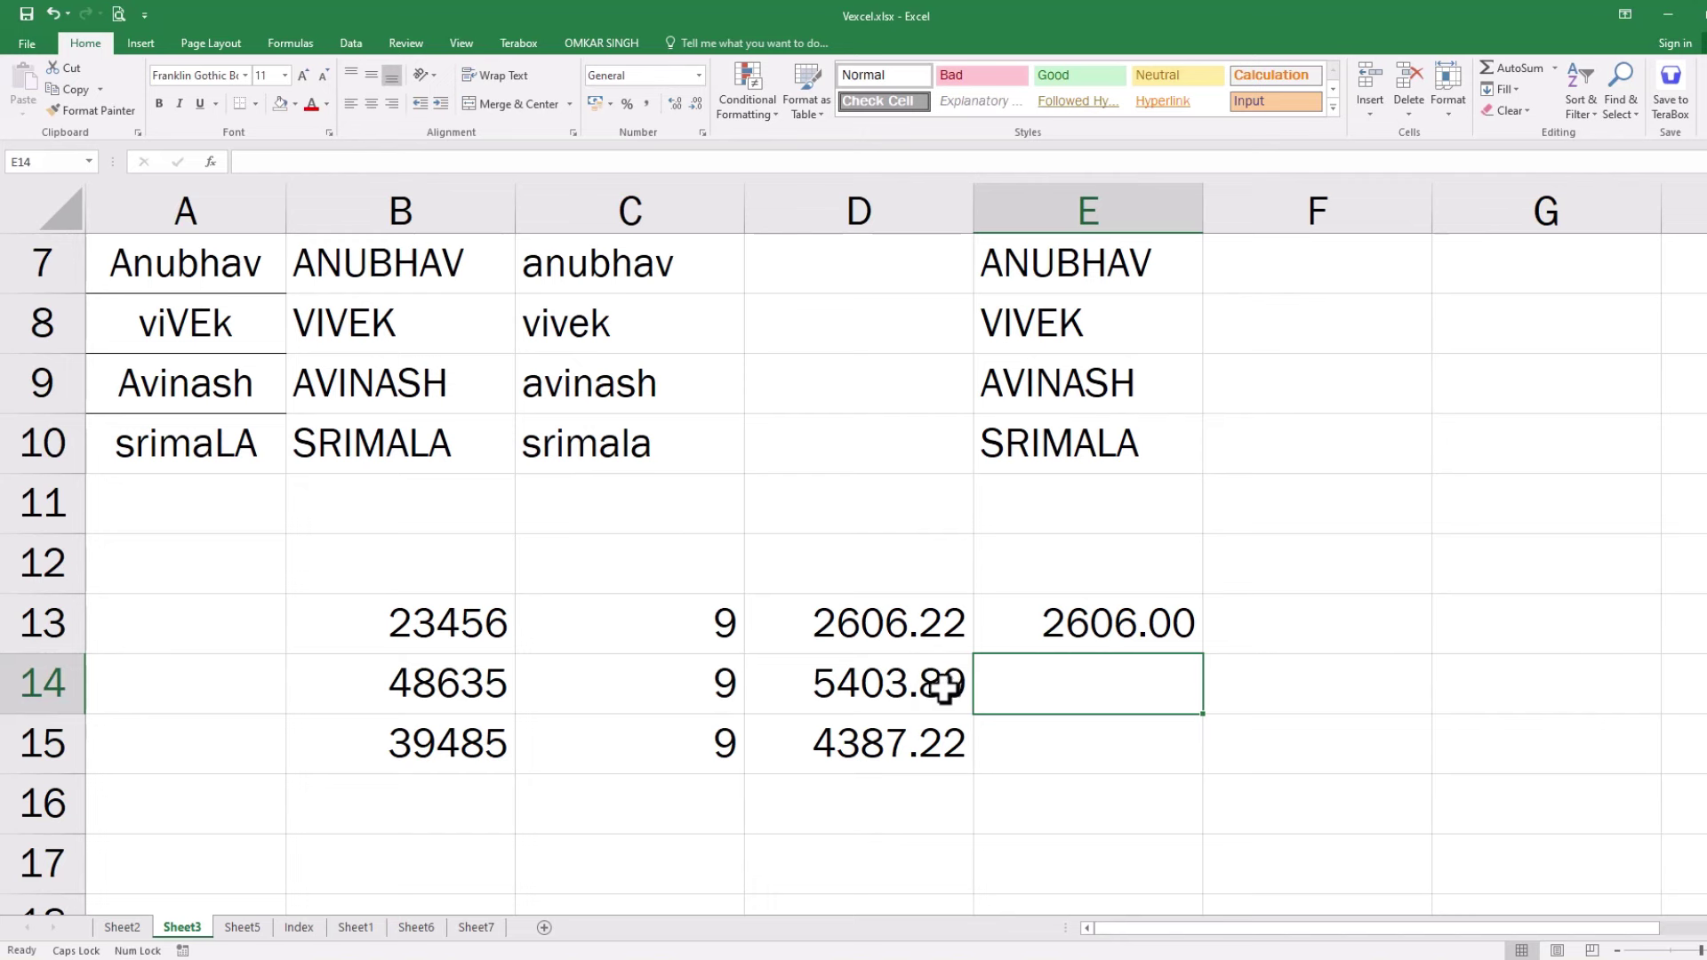
Step: Copy E13's ROUND formula down to E15, giving 5404.00 and 4387.00
left_click(1135, 625)
left_click_drag(1204, 658, 1196, 775)
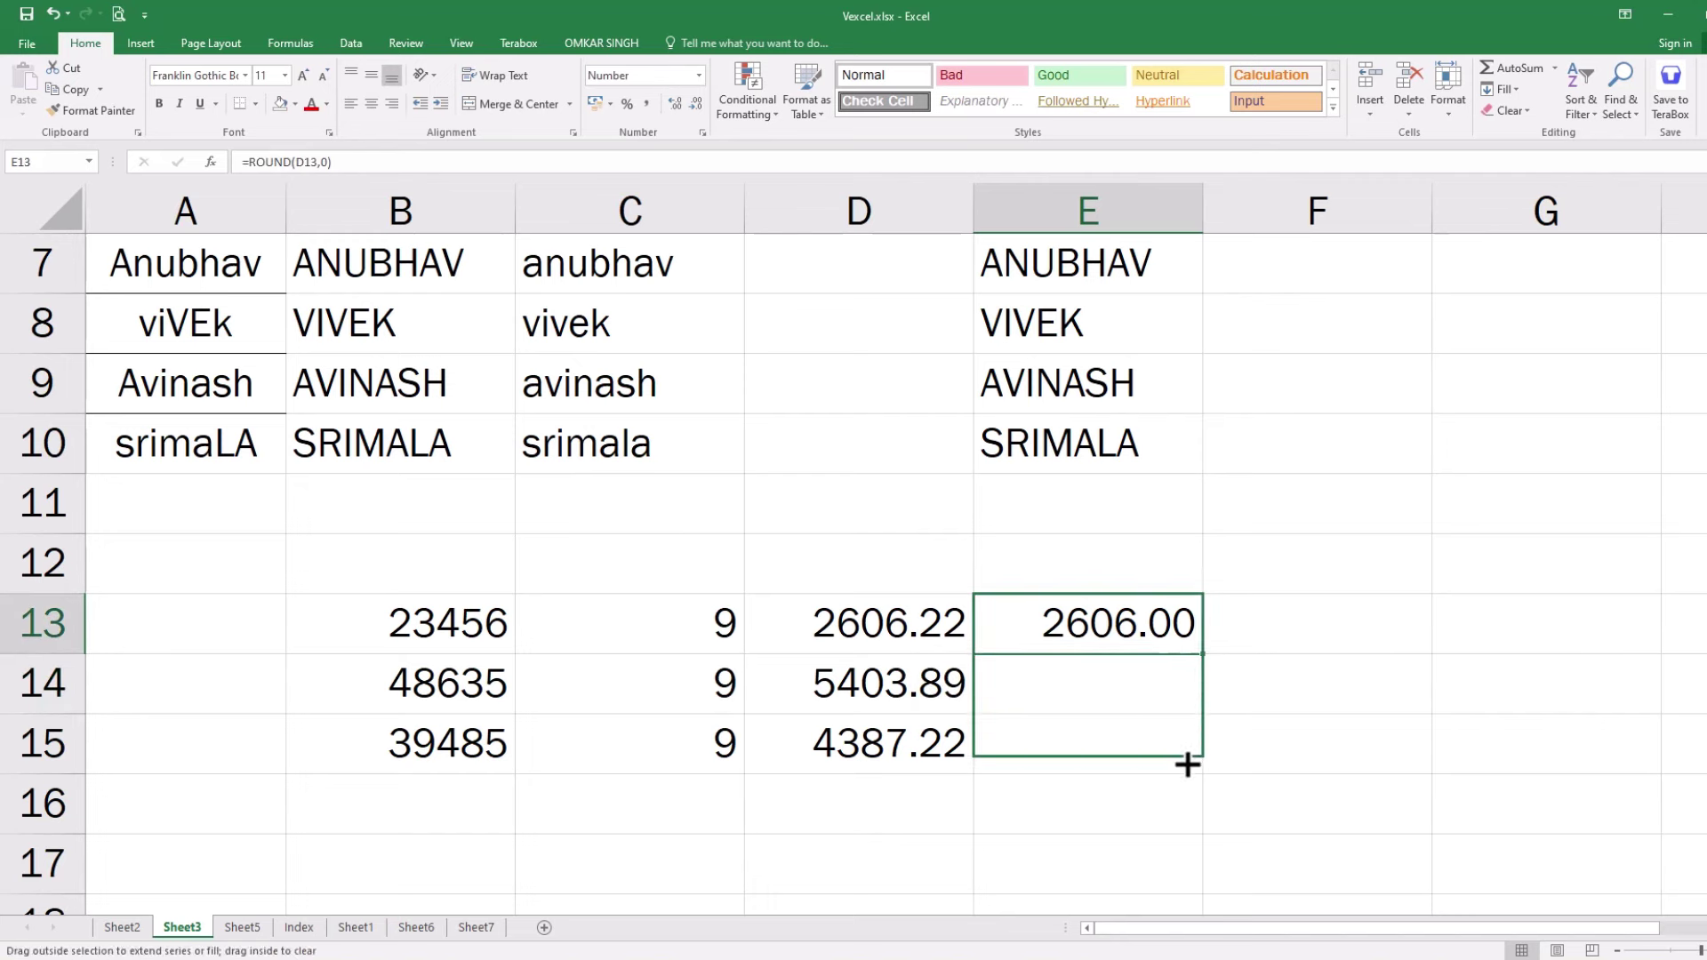
left_click(1214, 702)
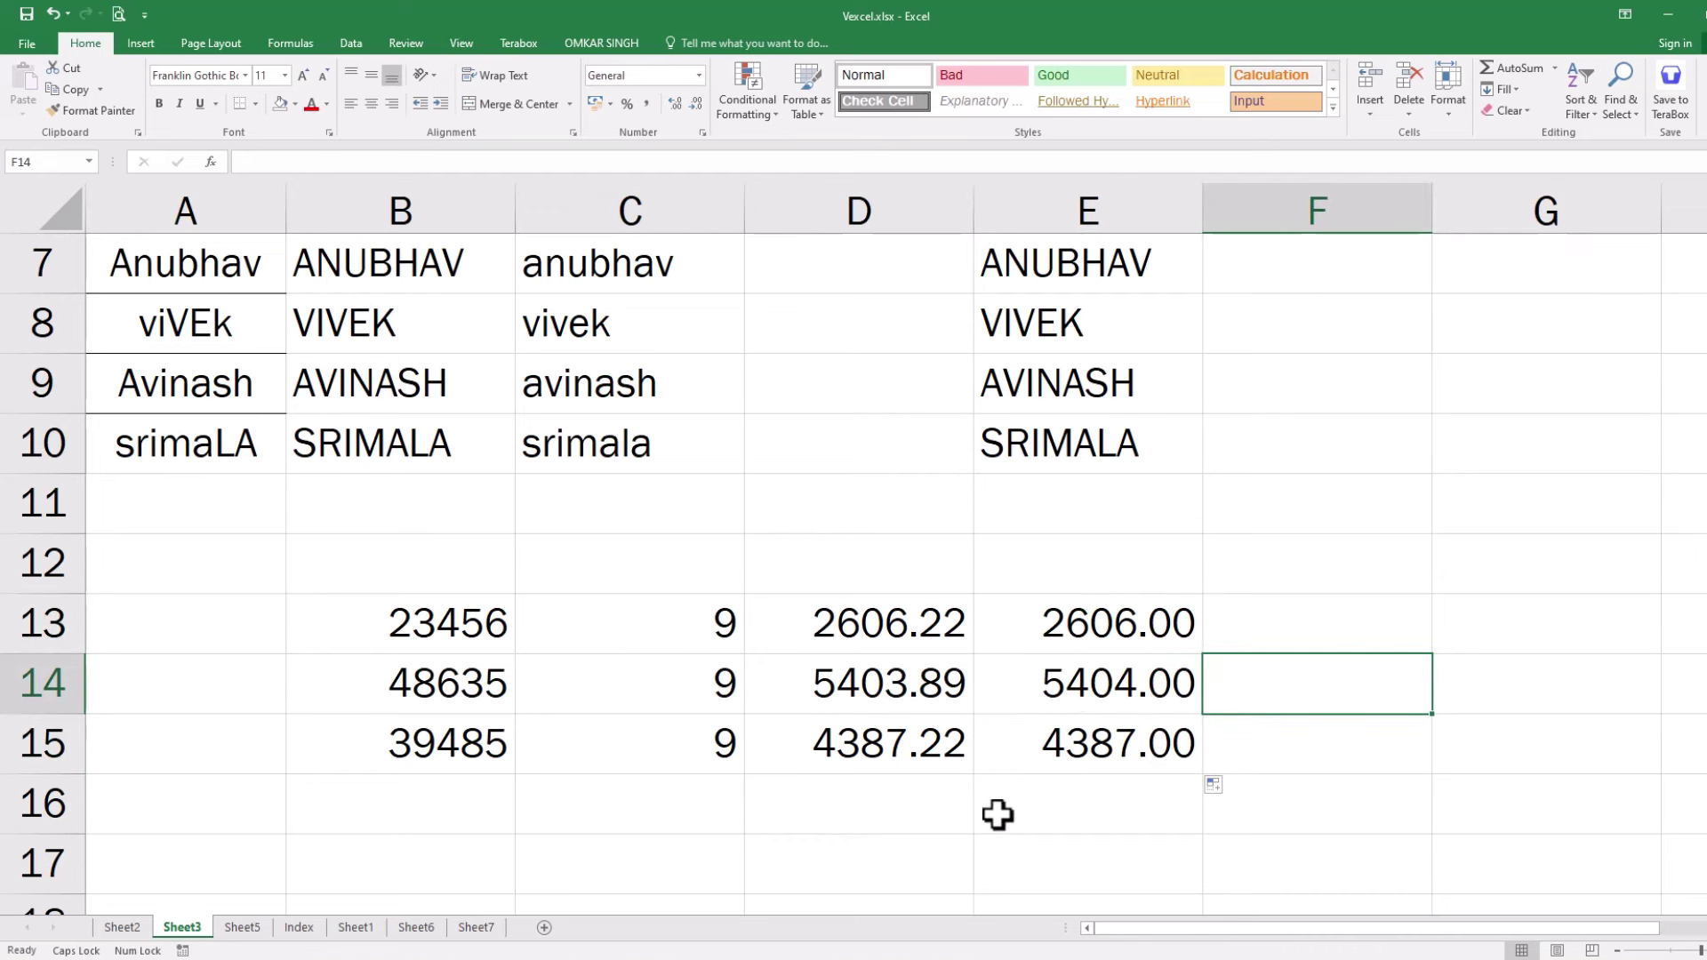
Step: AutoSum both columns: 12397.33 in D16 and 12397.00 in E16
left_click(907, 796)
left_click_drag(885, 625, 893, 799)
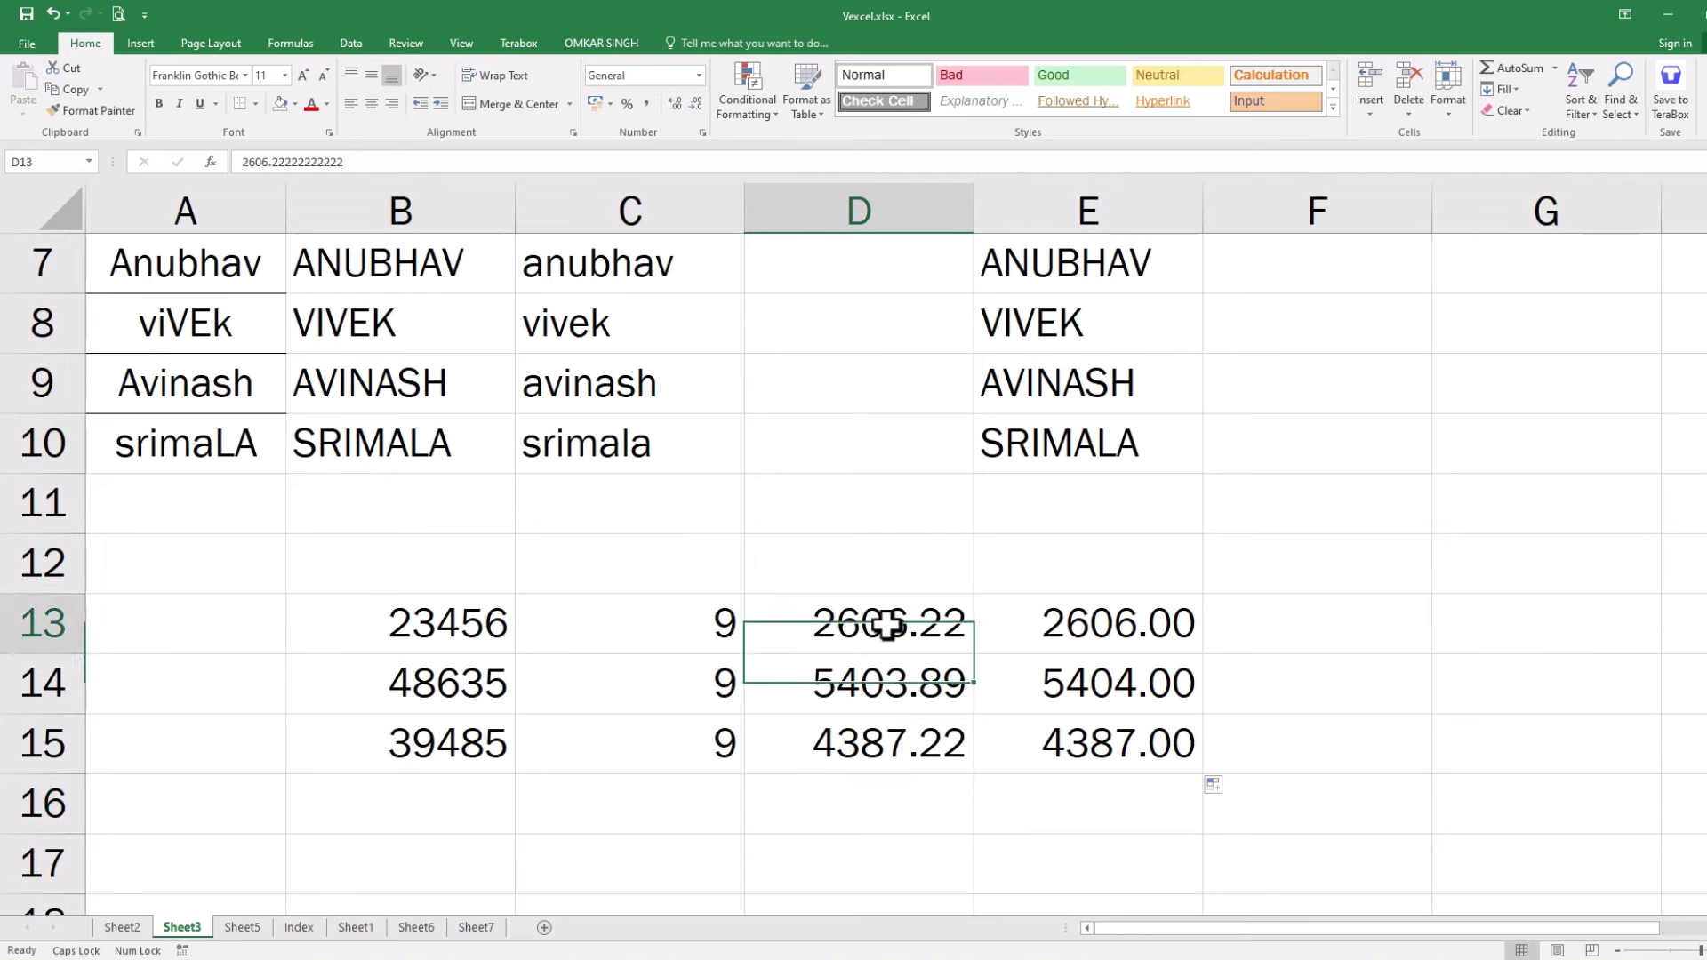
left_click(1503, 76)
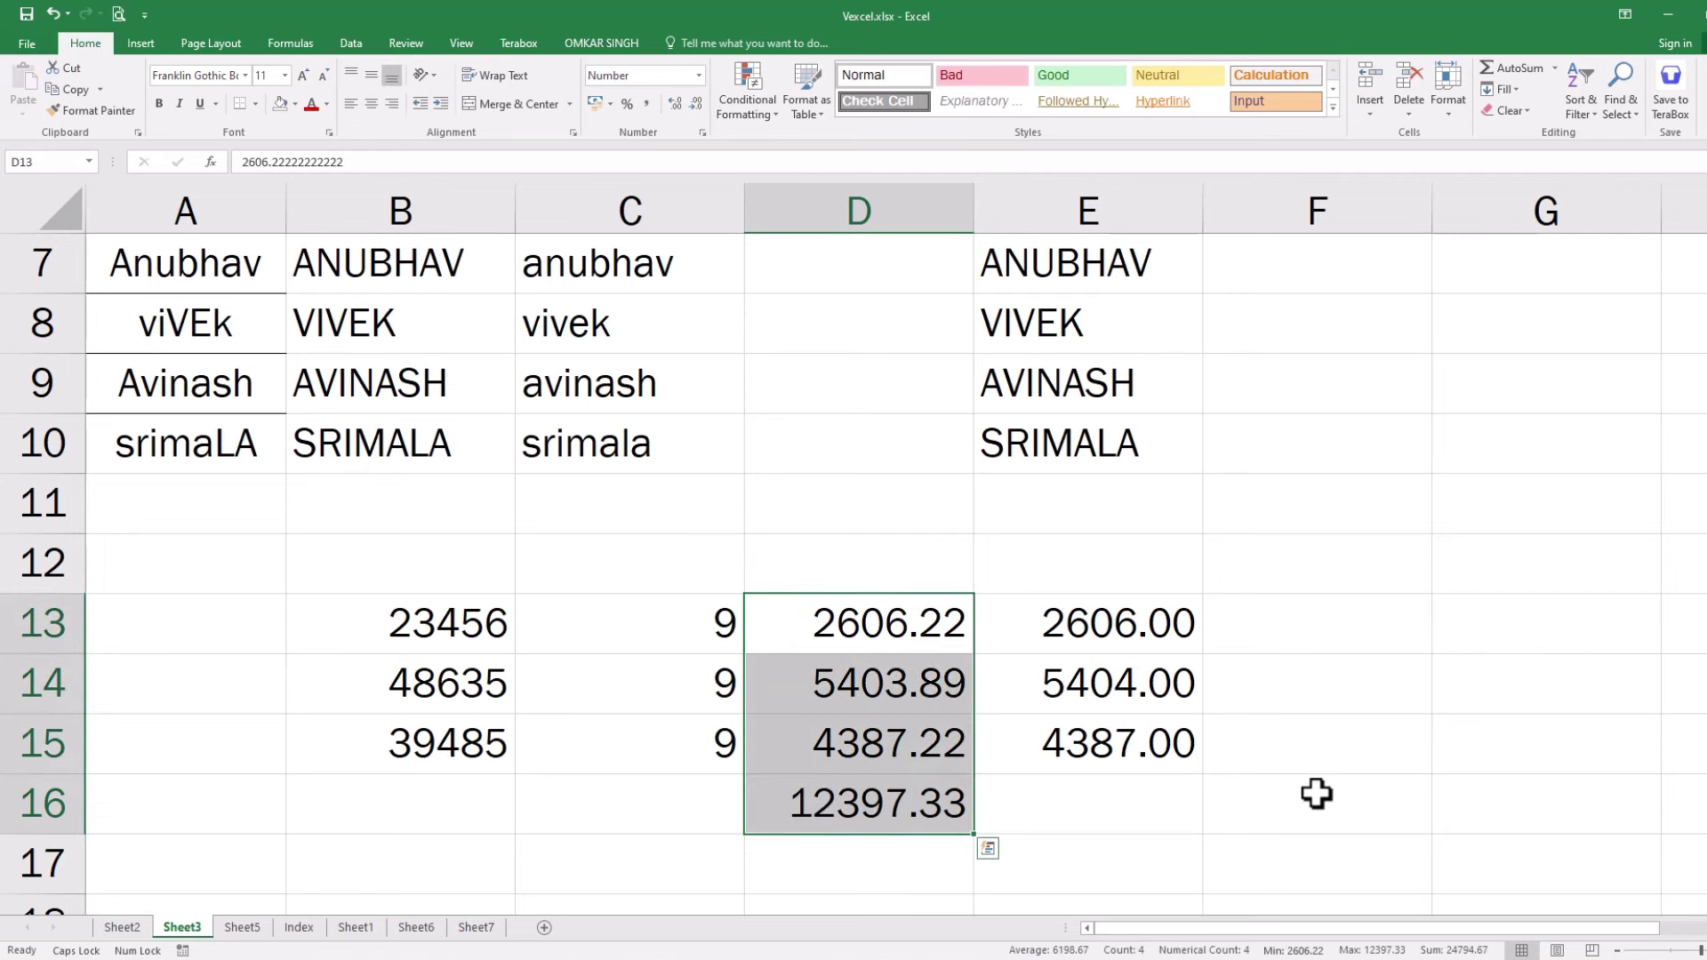
left_click(1144, 827)
left_click_drag(1103, 623, 1114, 801)
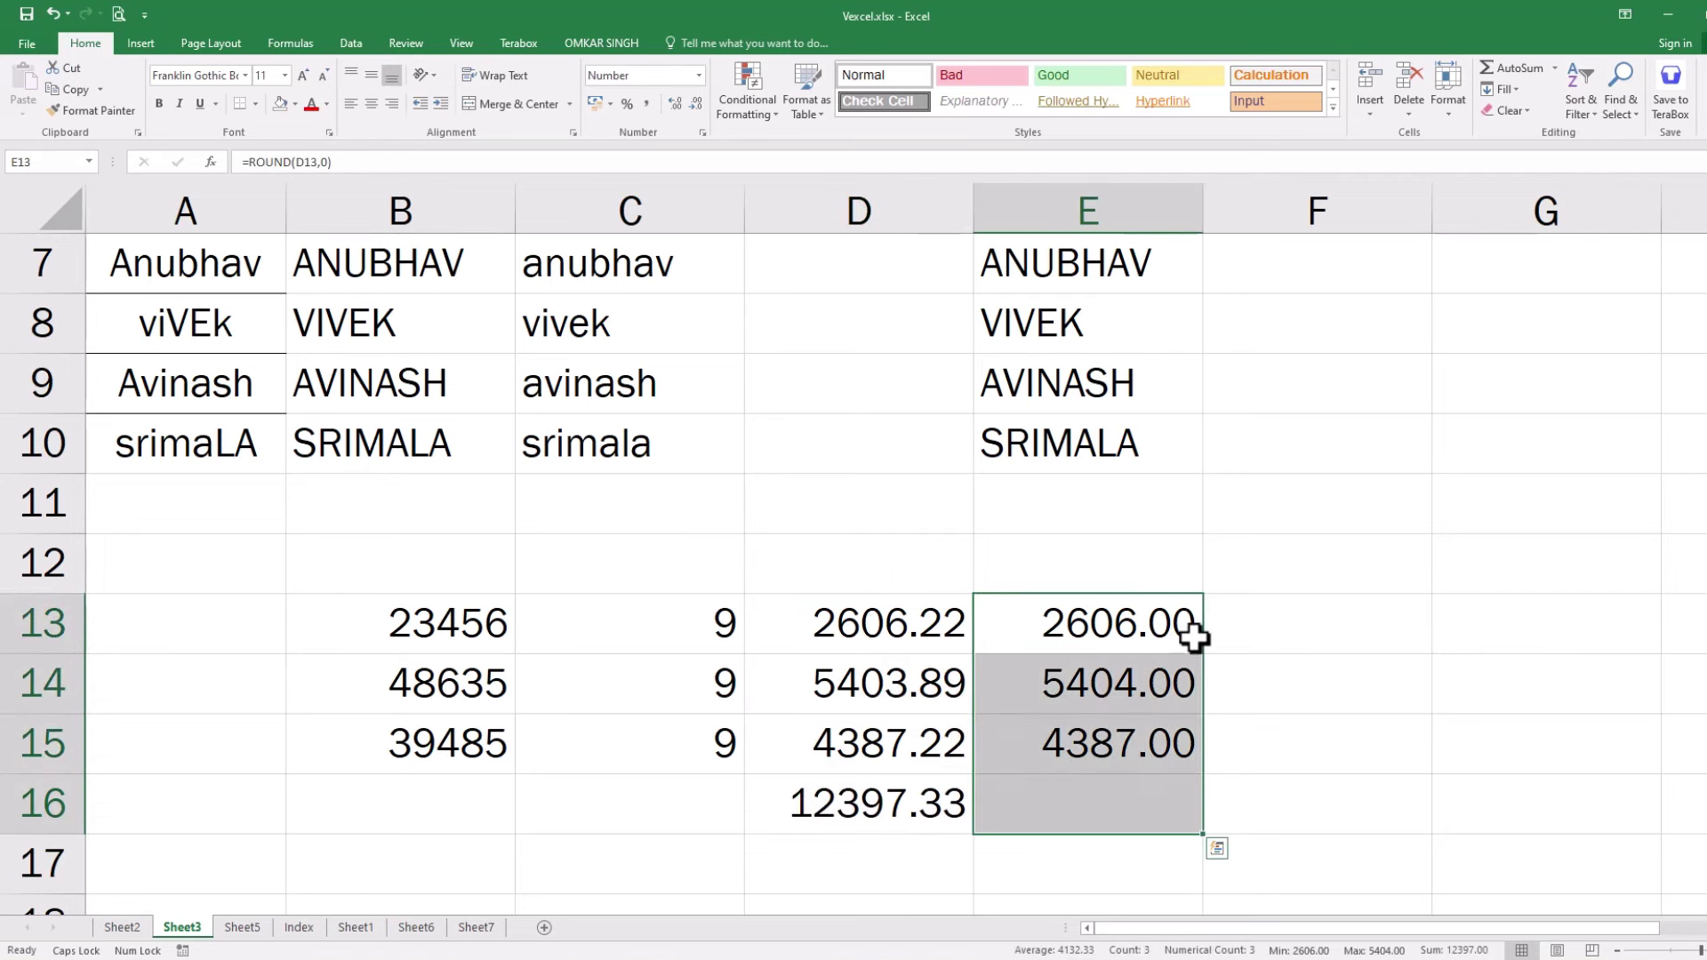
left_click(1513, 73)
left_click(1349, 682)
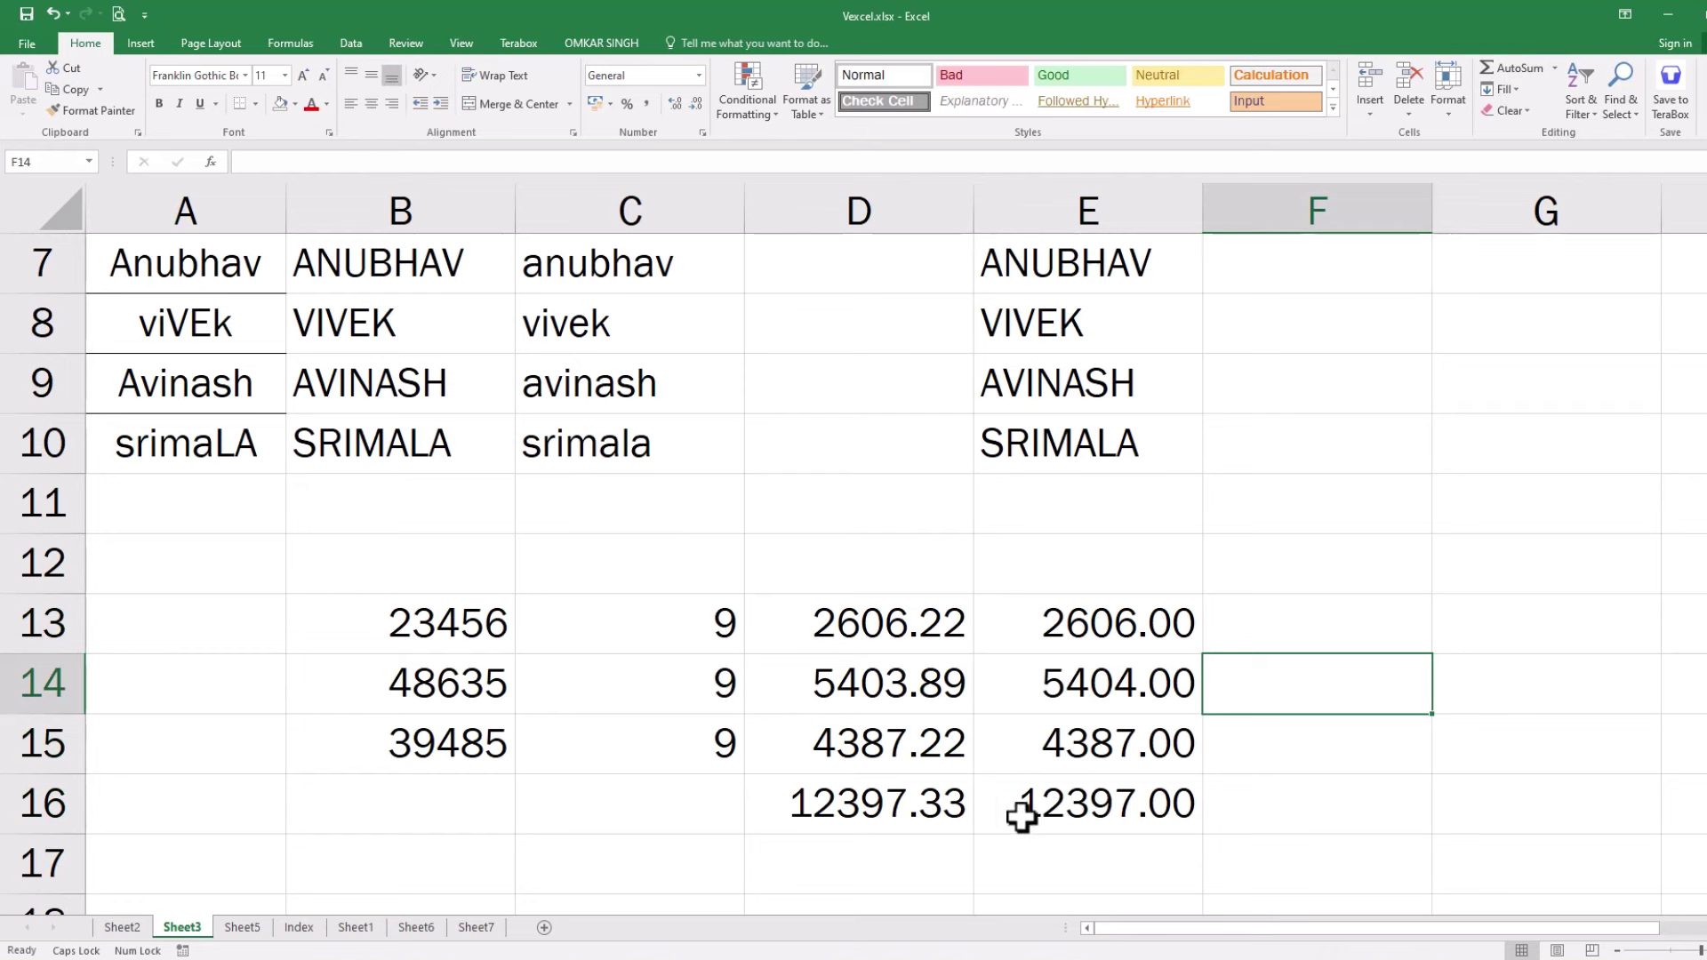
left_click(1284, 788)
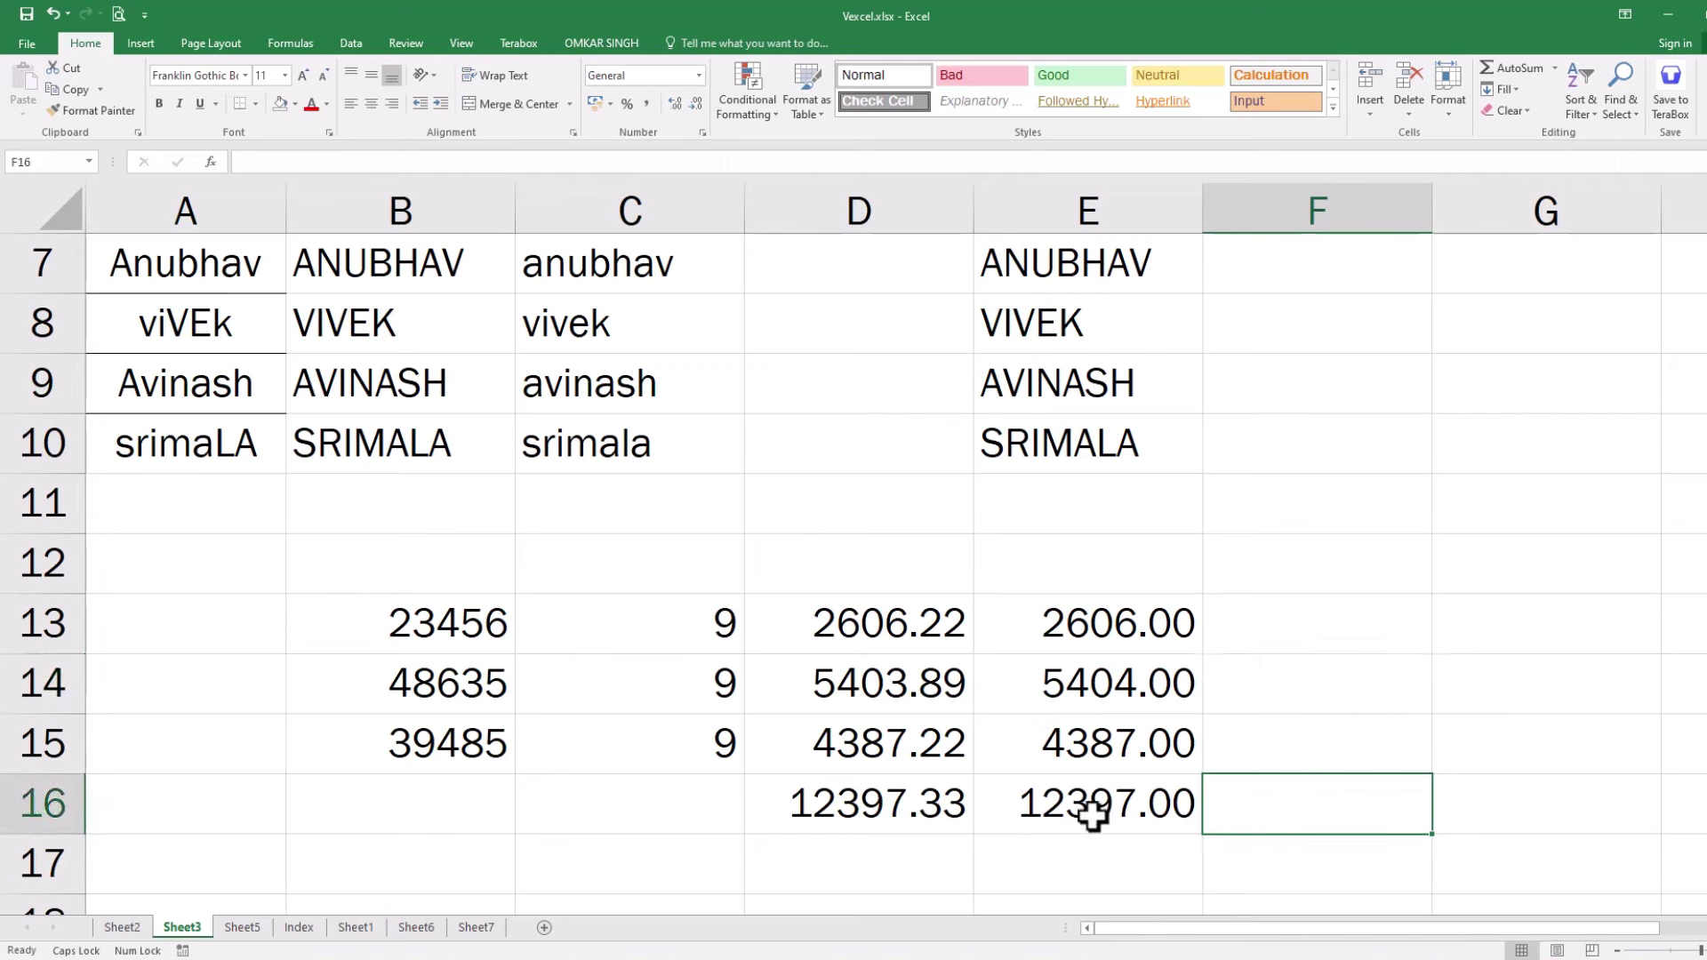
left_click_drag(1067, 805, 469, 640)
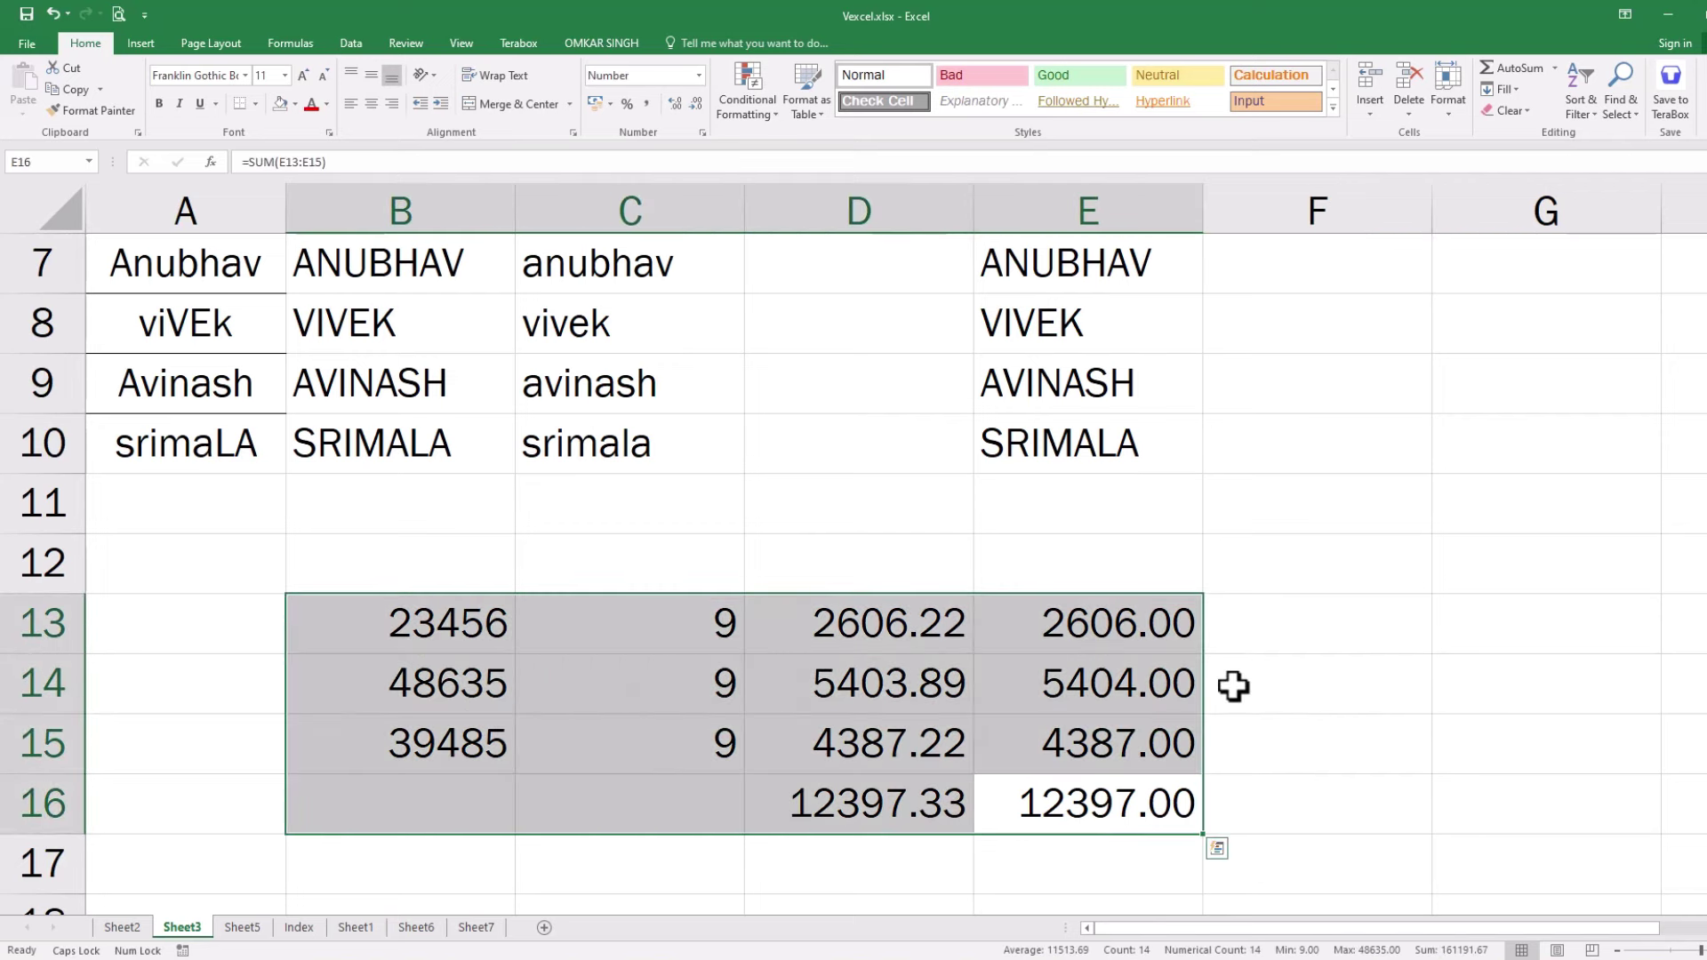
left_click(1287, 674)
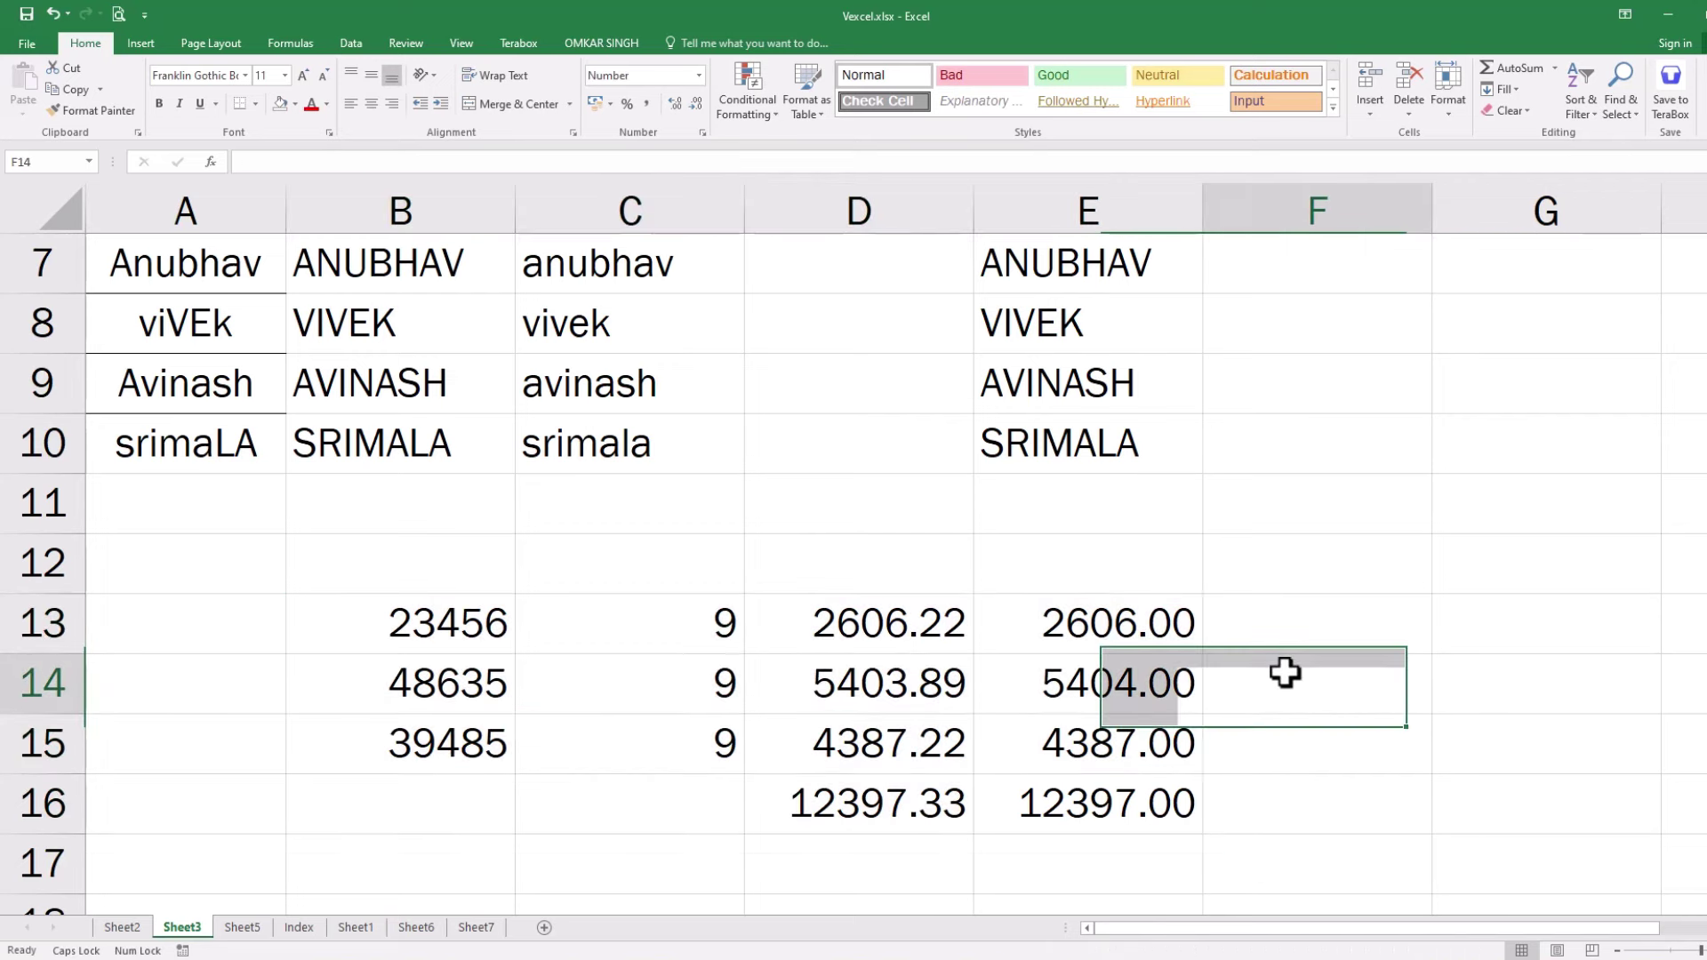
left_click(496, 642)
mouse_move(500, 649)
left_mouse_down()
mouse_move(1192, 782)
mouse_move(480, 630)
left_mouse_up()
left_click(1229, 805)
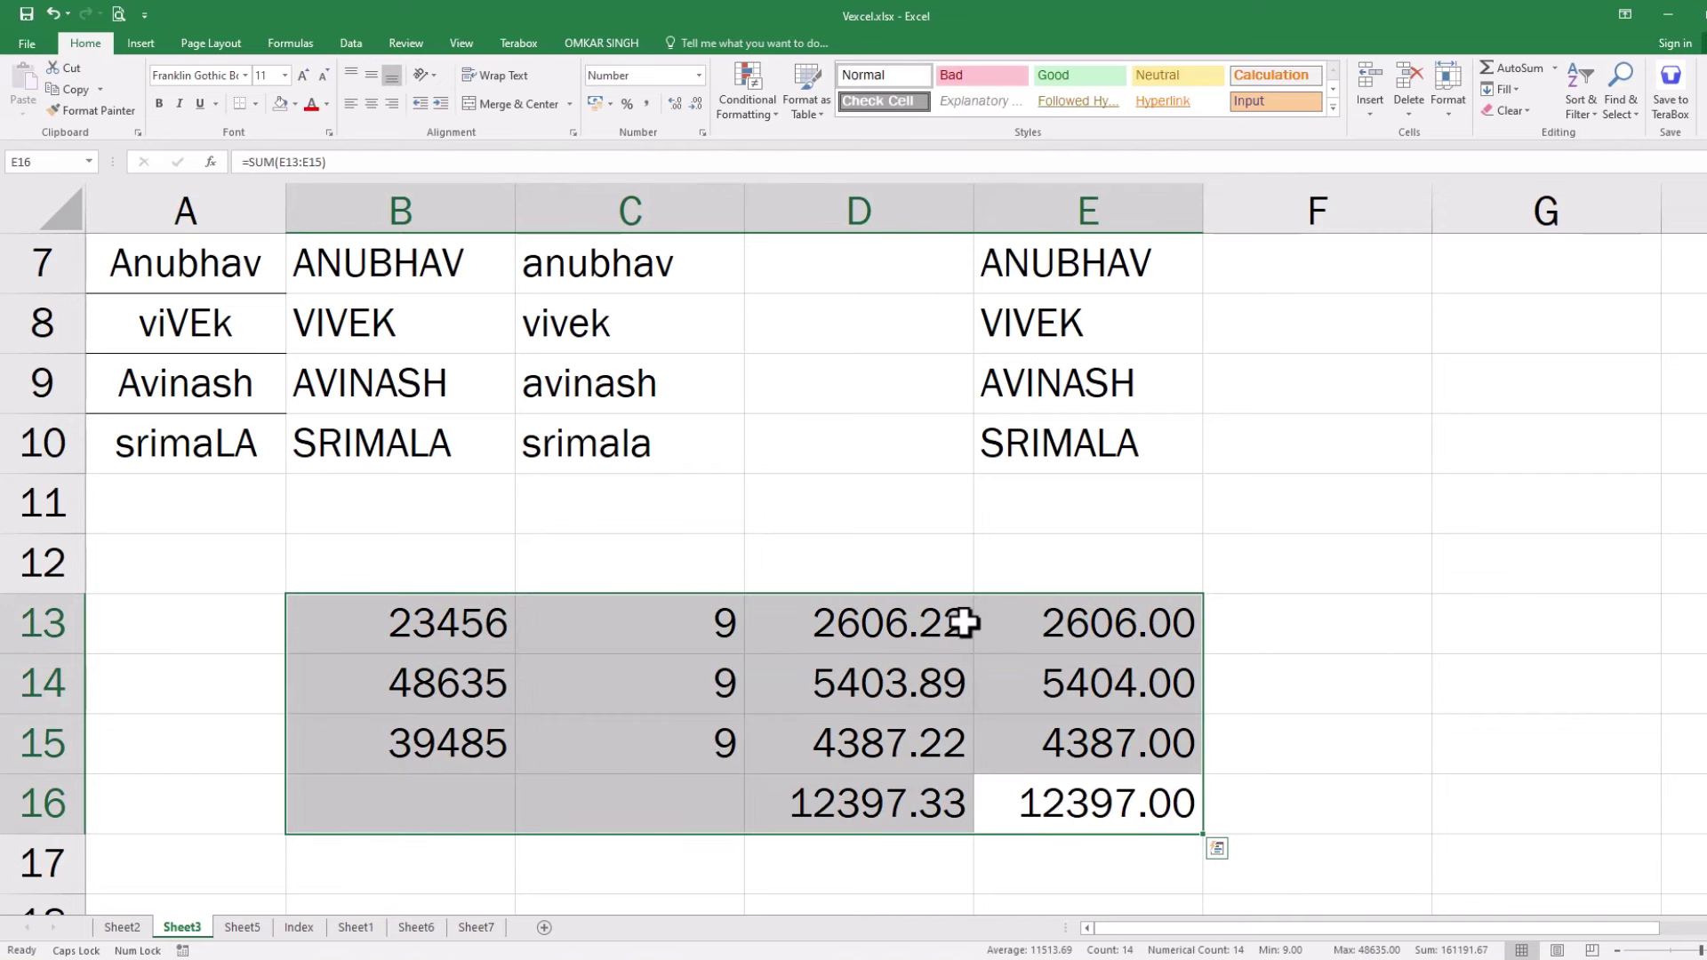
left_click(1249, 725)
left_click(1017, 789)
left_click_drag(1017, 789, 500, 628)
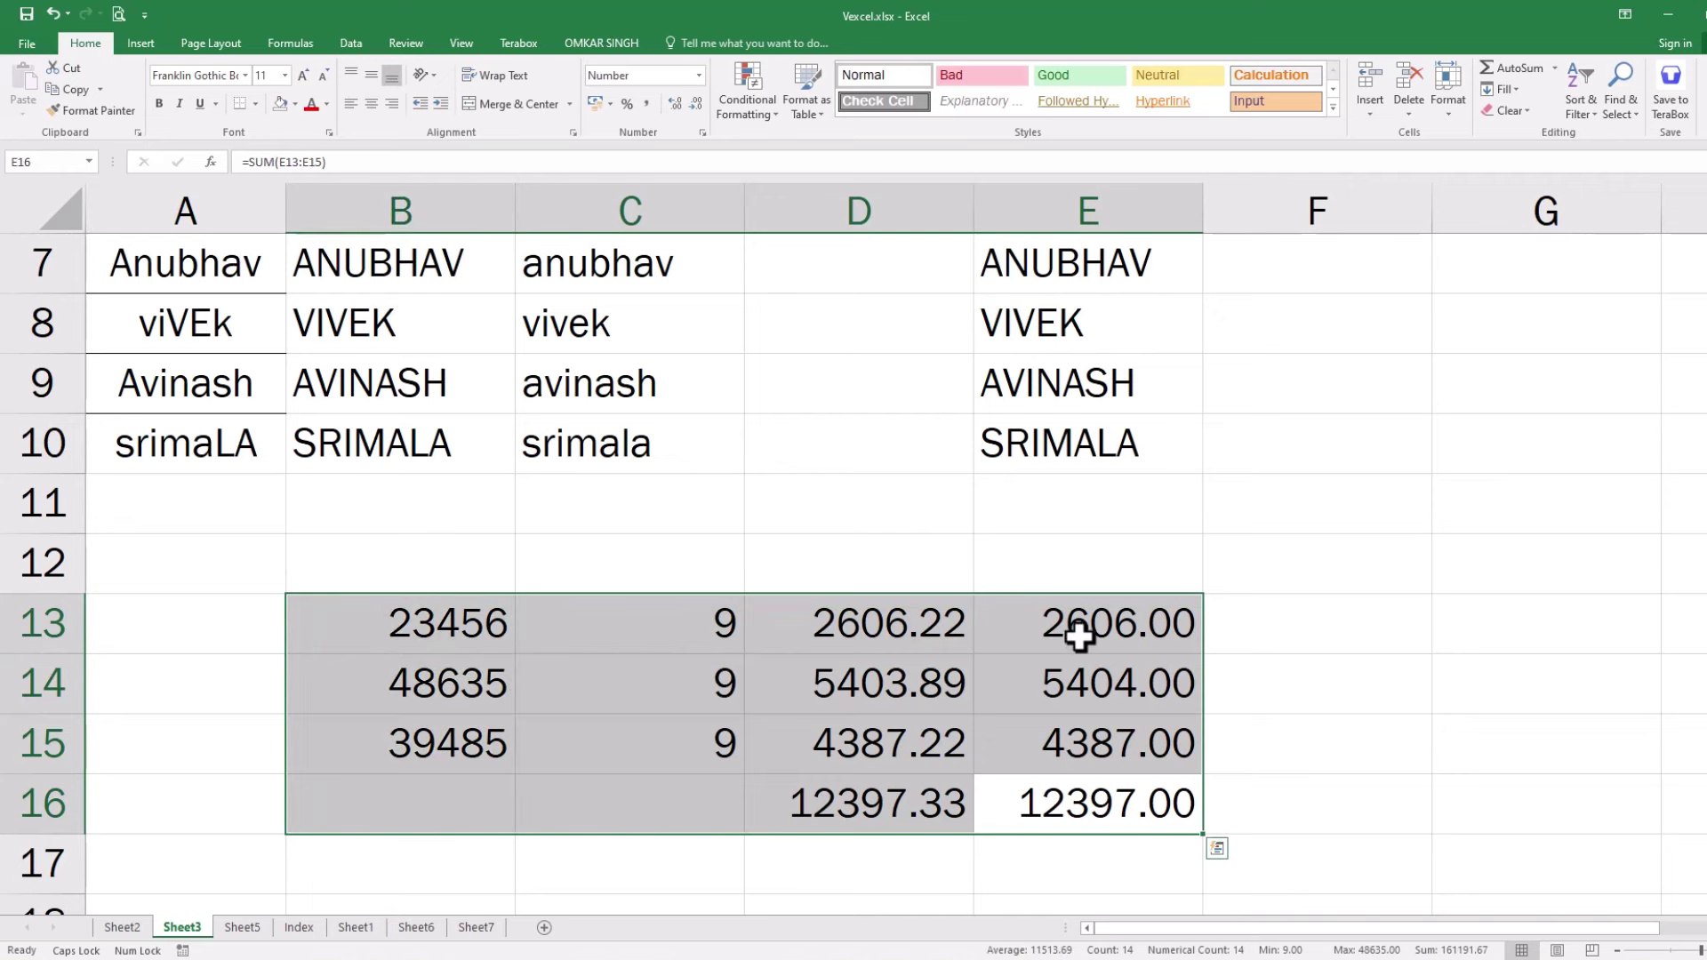
left_click(1316, 614)
mouse_move(857, 619)
left_mouse_down()
mouse_move(857, 719)
mouse_move(1189, 782)
mouse_move(394, 634)
left_mouse_up()
left_click(1147, 807)
left_click(1382, 742)
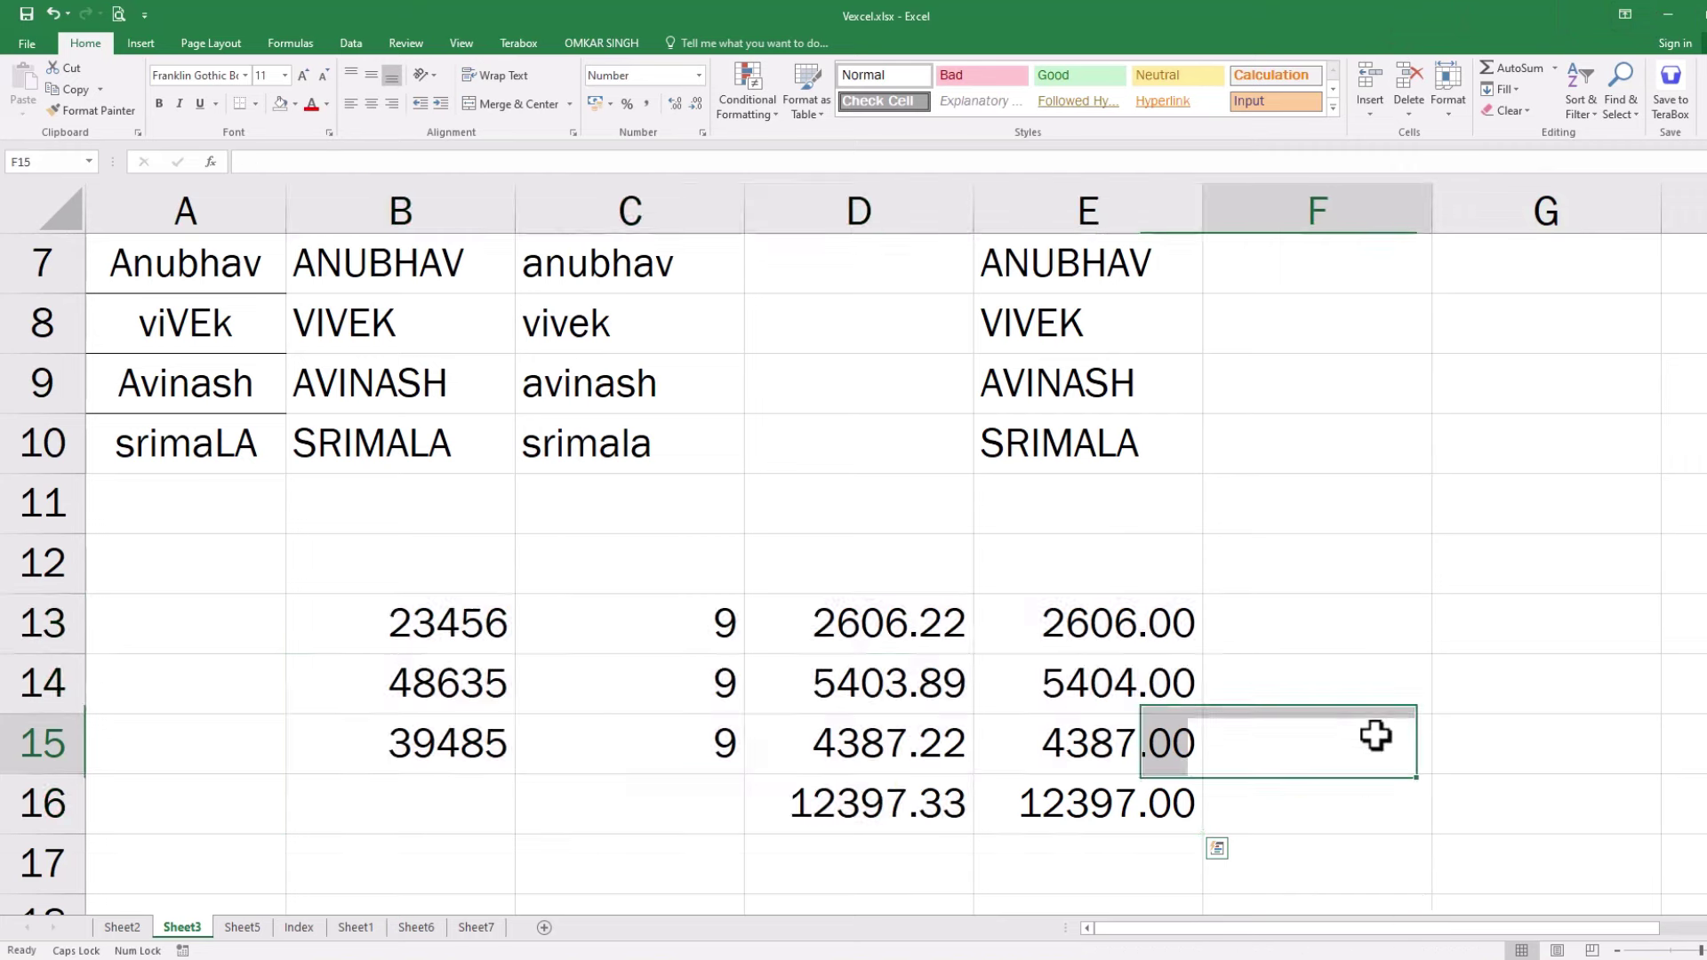
mouse_move(1176, 807)
left_mouse_down()
mouse_move(278, 693)
mouse_move(143, 642)
left_mouse_up()
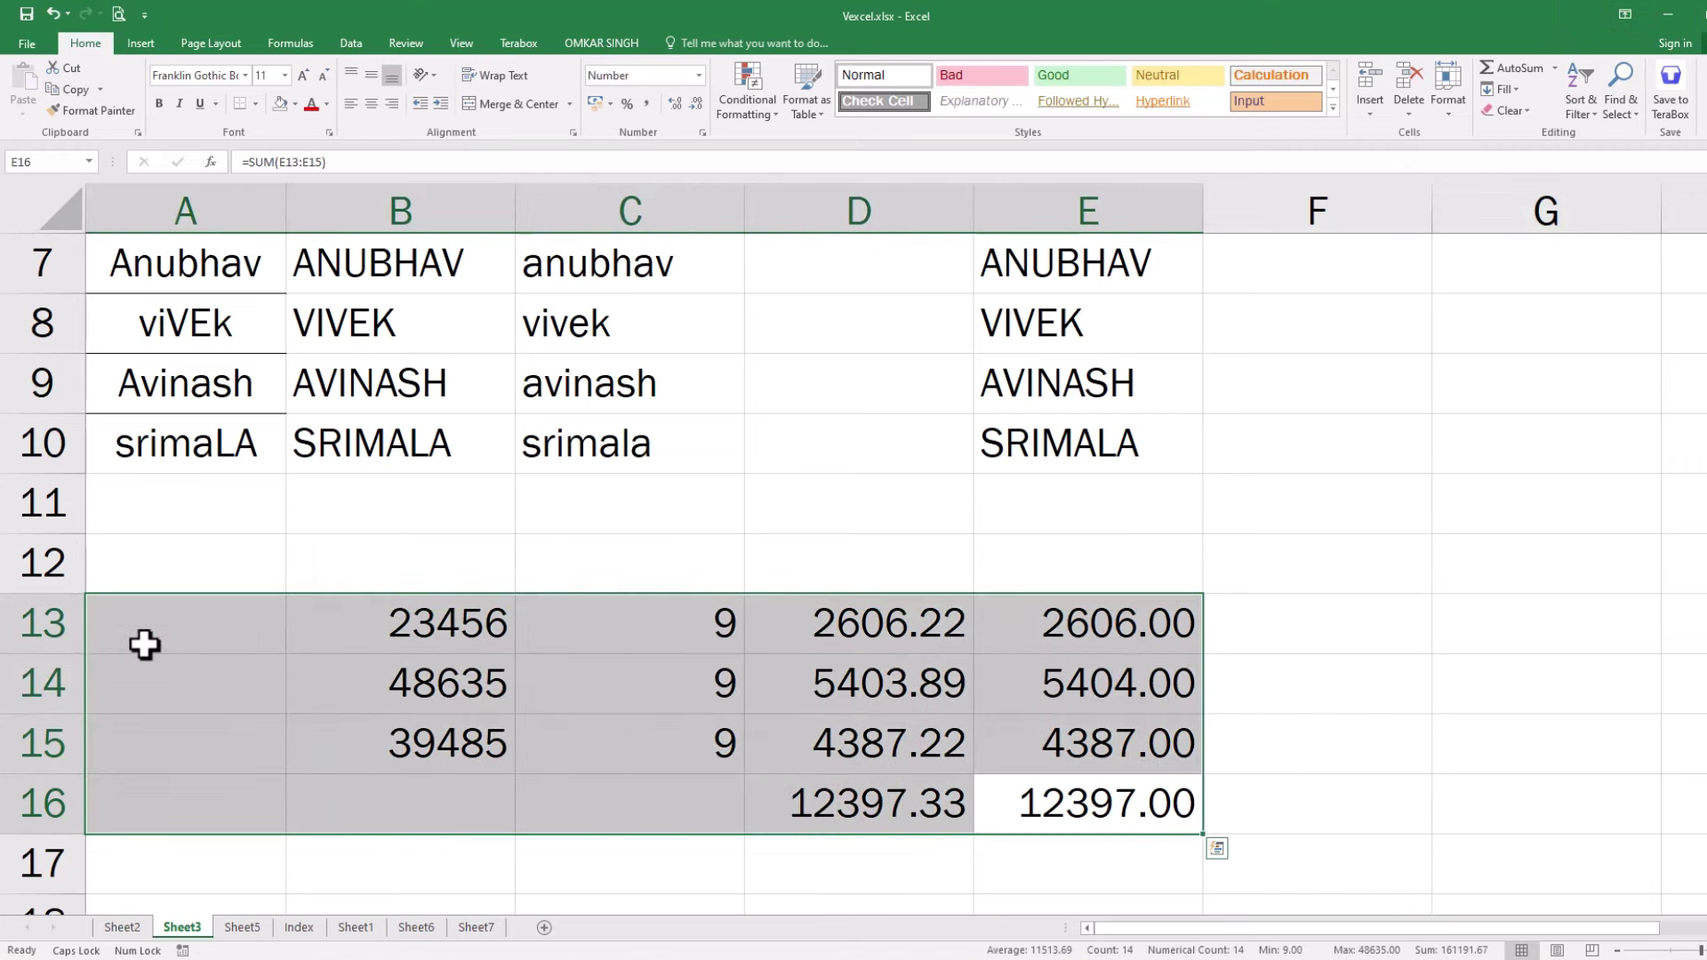
scroll(1058, 530, "up", 2)
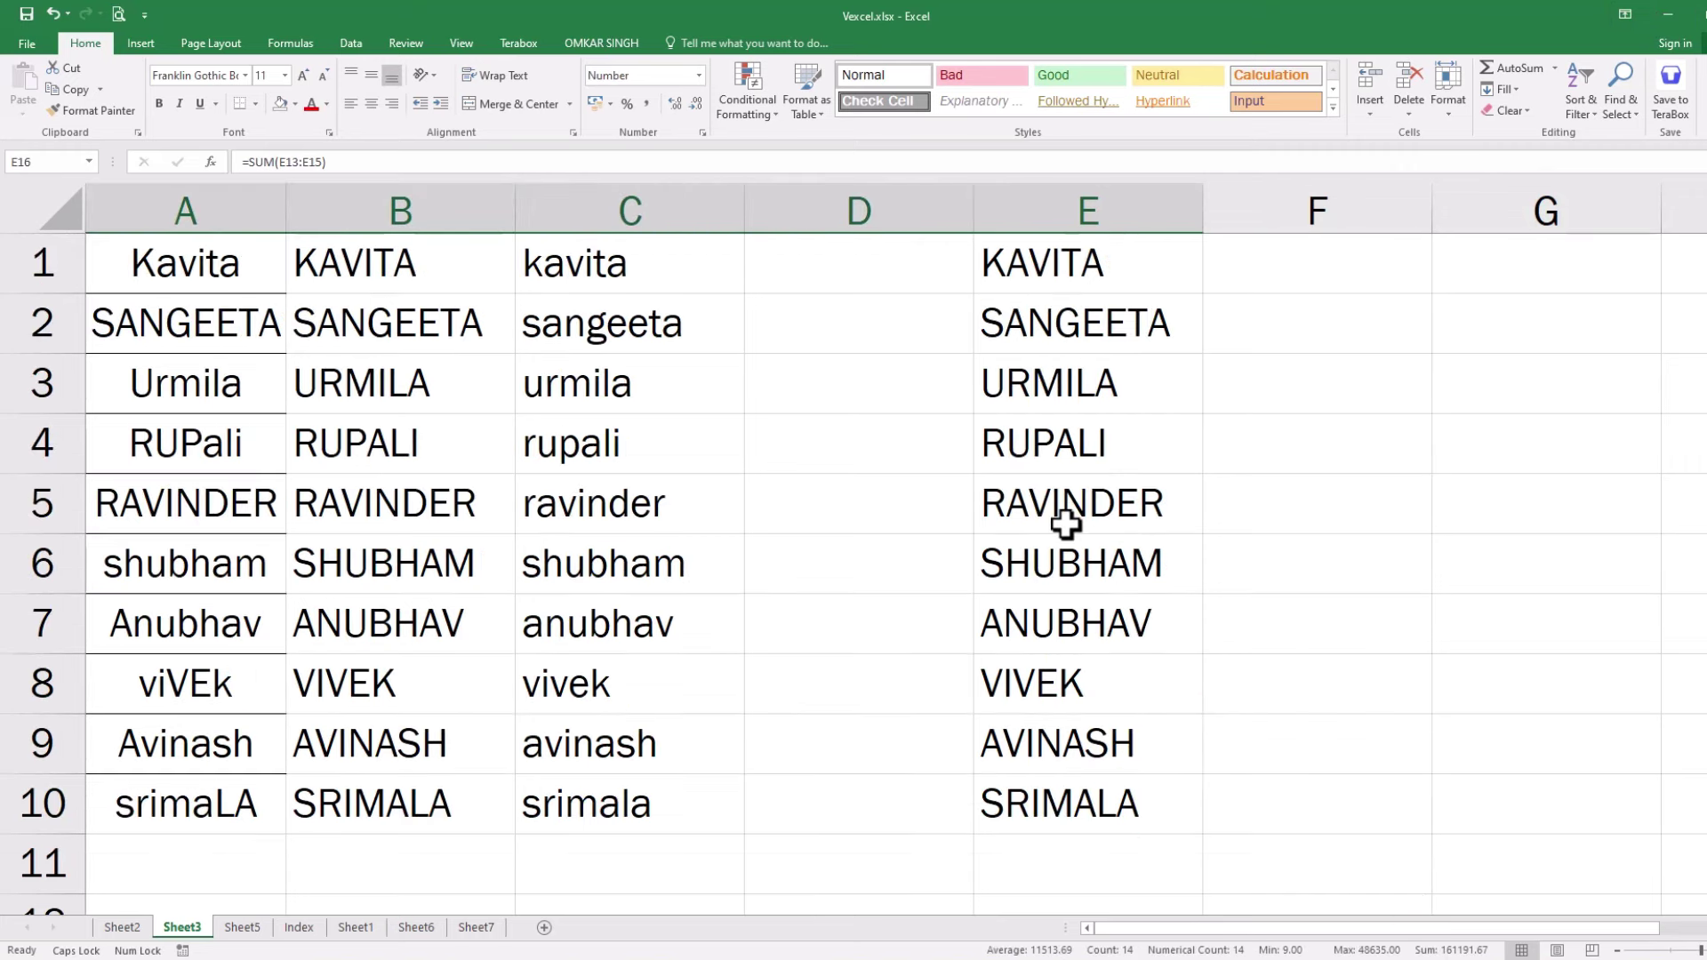
scroll(1076, 534, "down", 4)
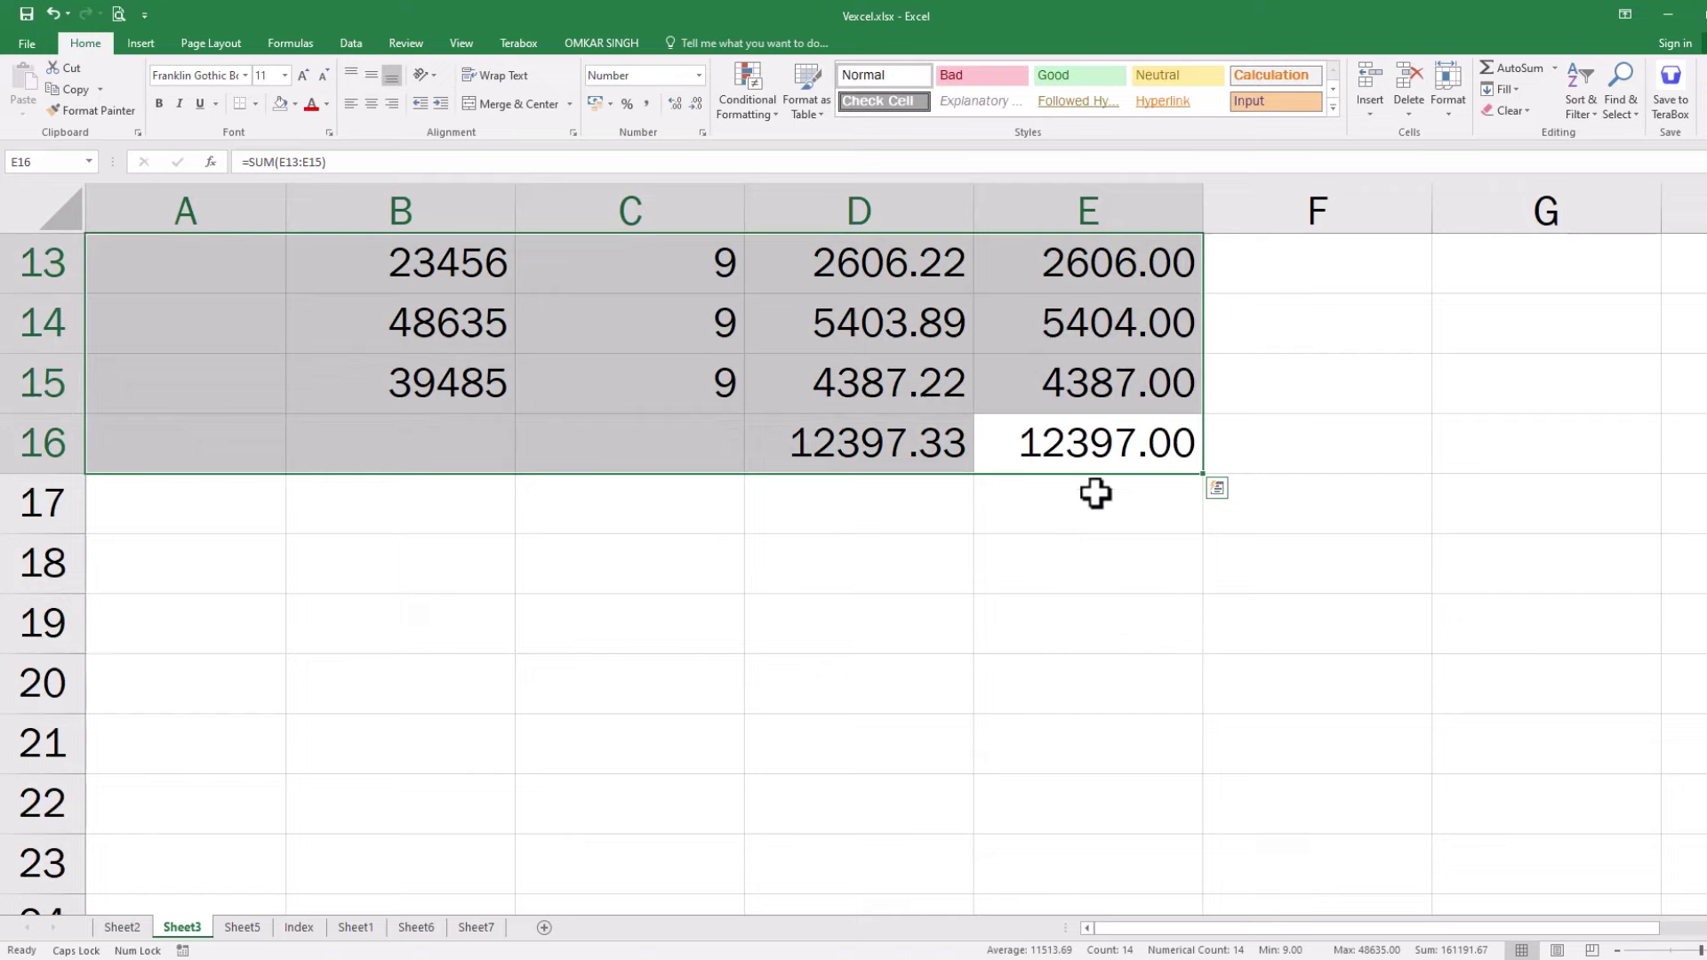
scroll(1102, 469, "up", 3)
scroll(1103, 469, "up", 1)
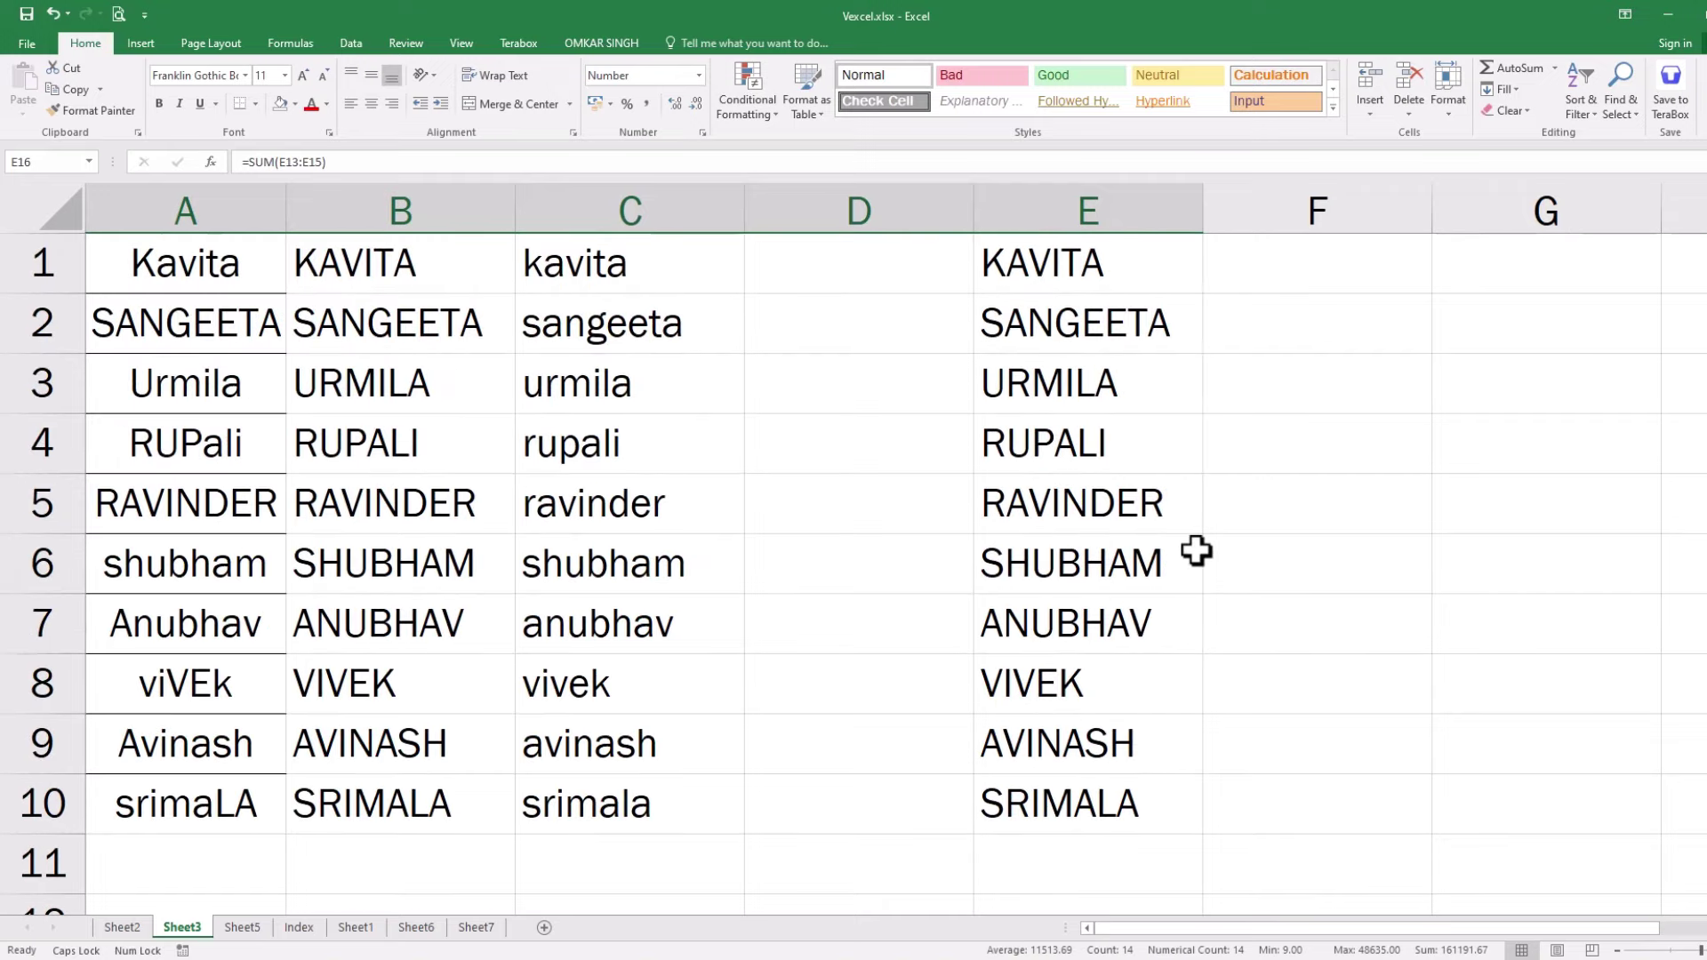
scroll(1196, 549, "down", 2)
scroll(1196, 548, "up", 2)
scroll(1197, 546, "down", 1)
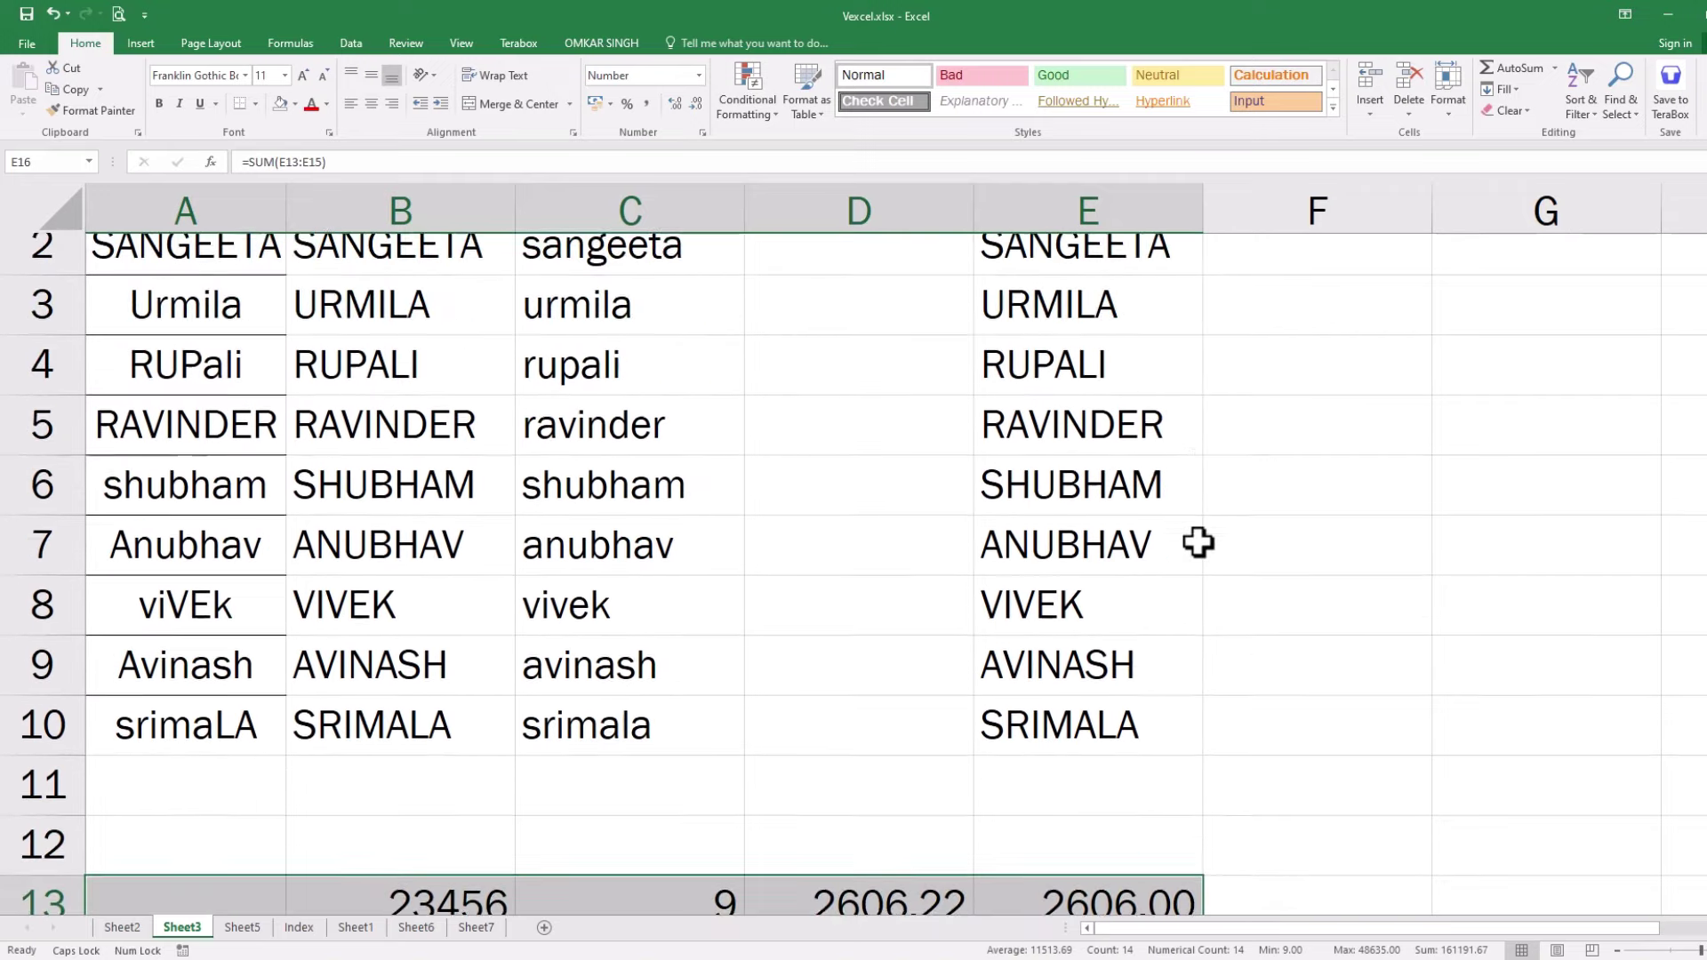